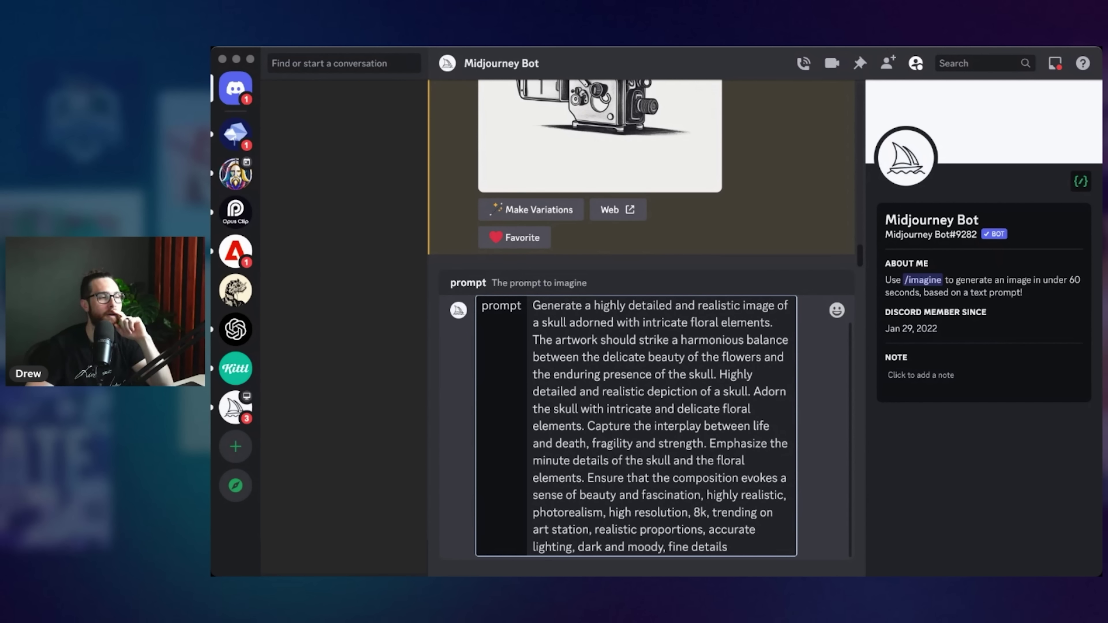
Step: Submit the long floral skull prompt to the Midjourney Bot with /imagine
{"action": "scroll", "coordinate": [636, 425], "scroll_direction": "up", "scroll_amount": 2}
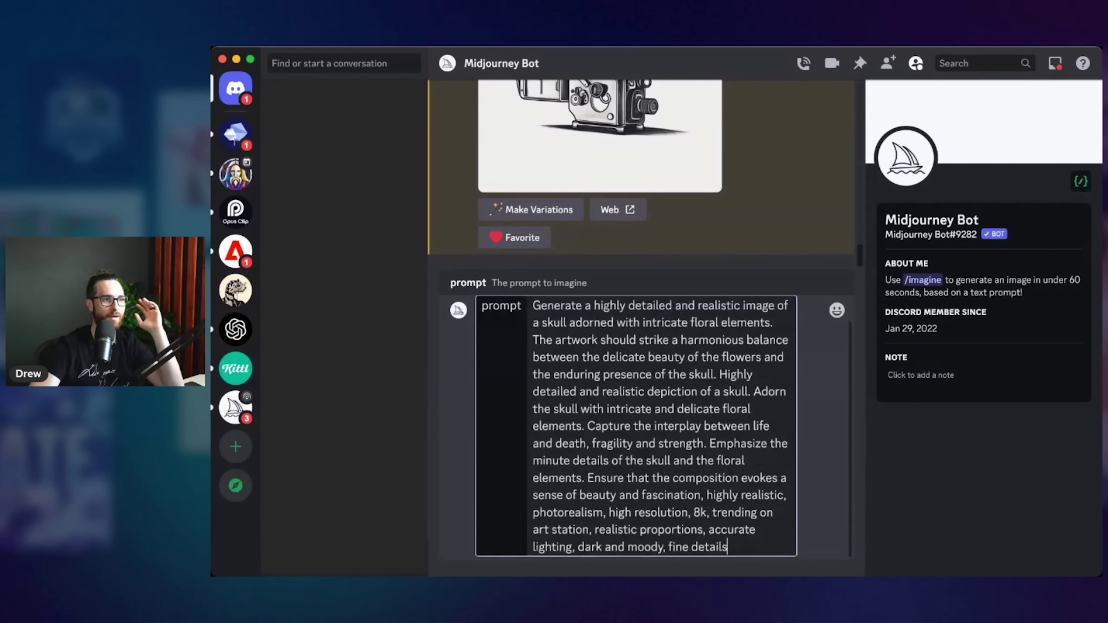
{"action": "key", "text": "Return"}
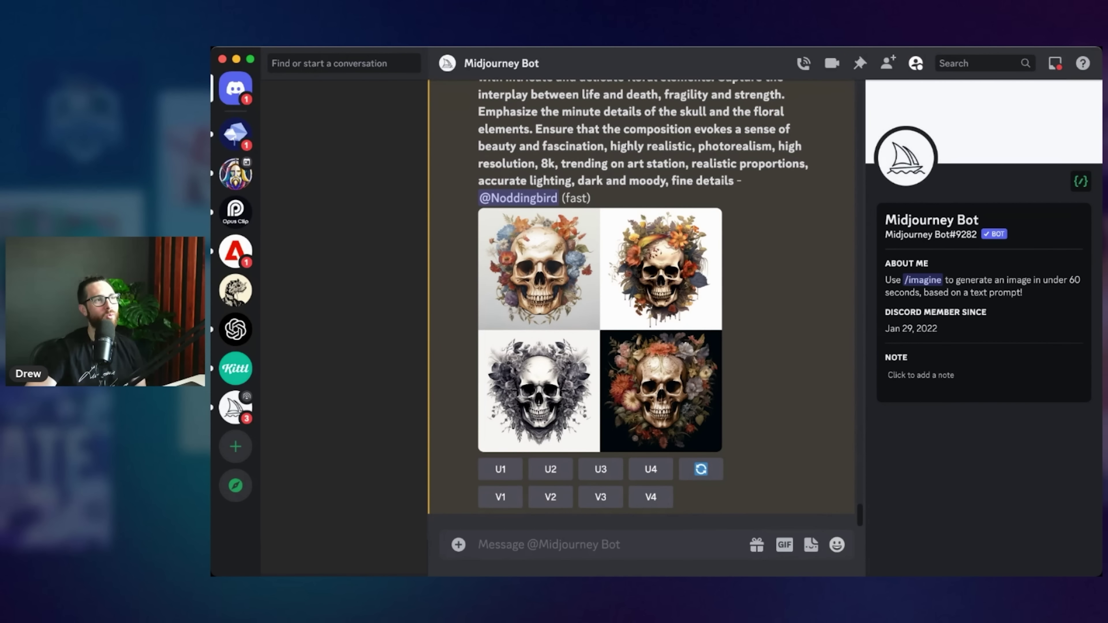
Step: Preview the four-skull grid, then upscale the fourth skull with U4
{"action": "left_click", "coordinate": [661, 391]}
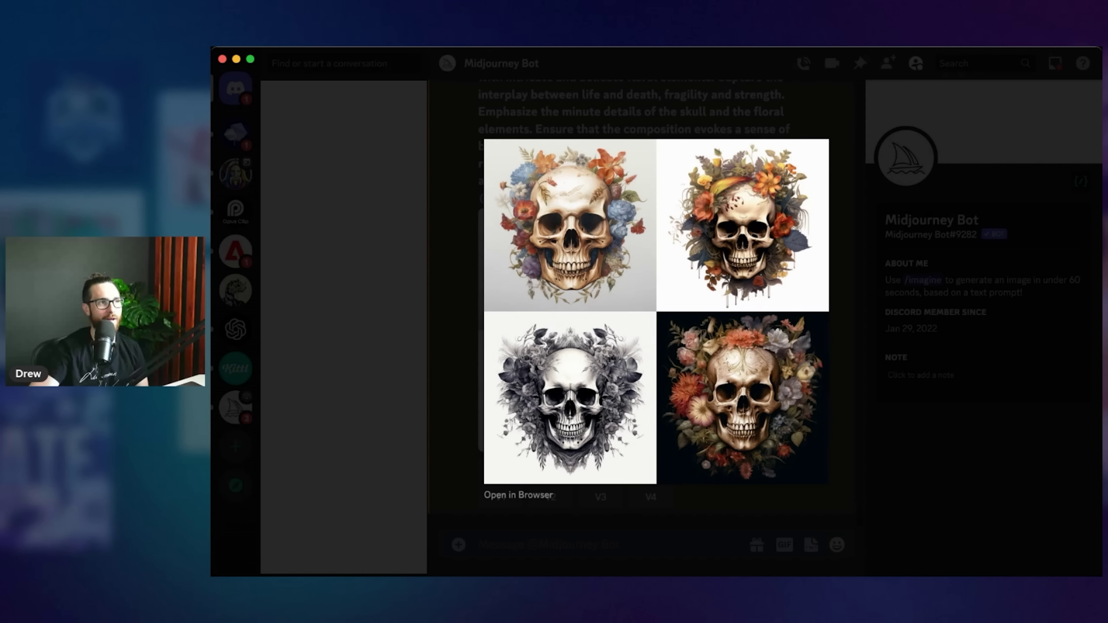
{"action": "key", "text": "Escape"}
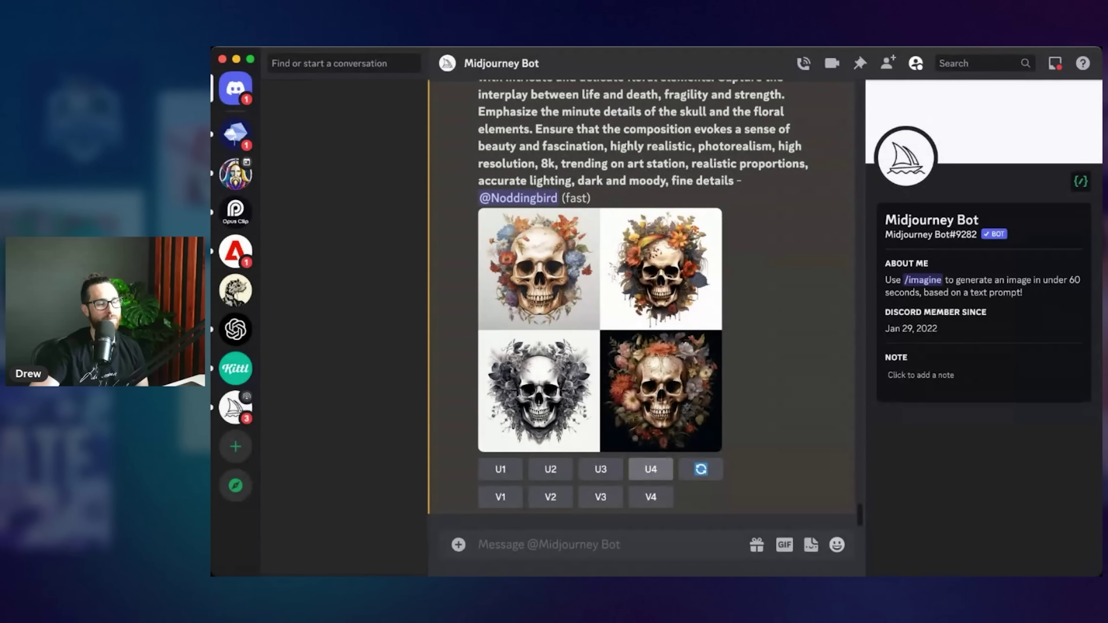
{"action": "left_click", "coordinate": [650, 470]}
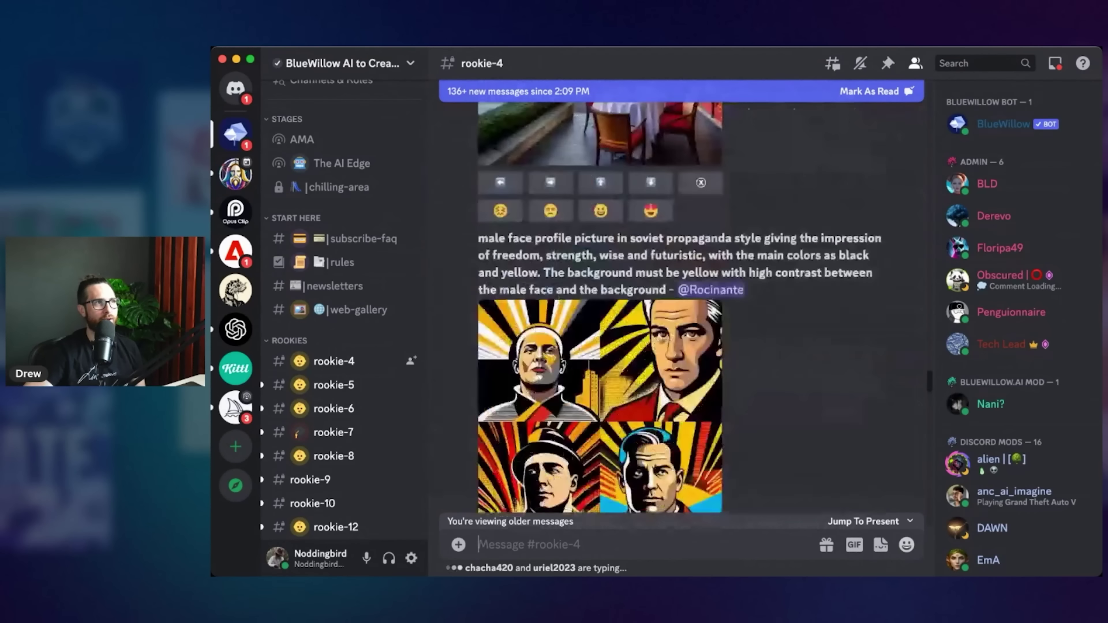
Step: Run the floral skull prompt in BlueWillow's rookie-5 channel and preview the four sugar-skull results
{"action": "scroll", "coordinate": [680, 305], "scroll_direction": "down", "scroll_amount": 15}
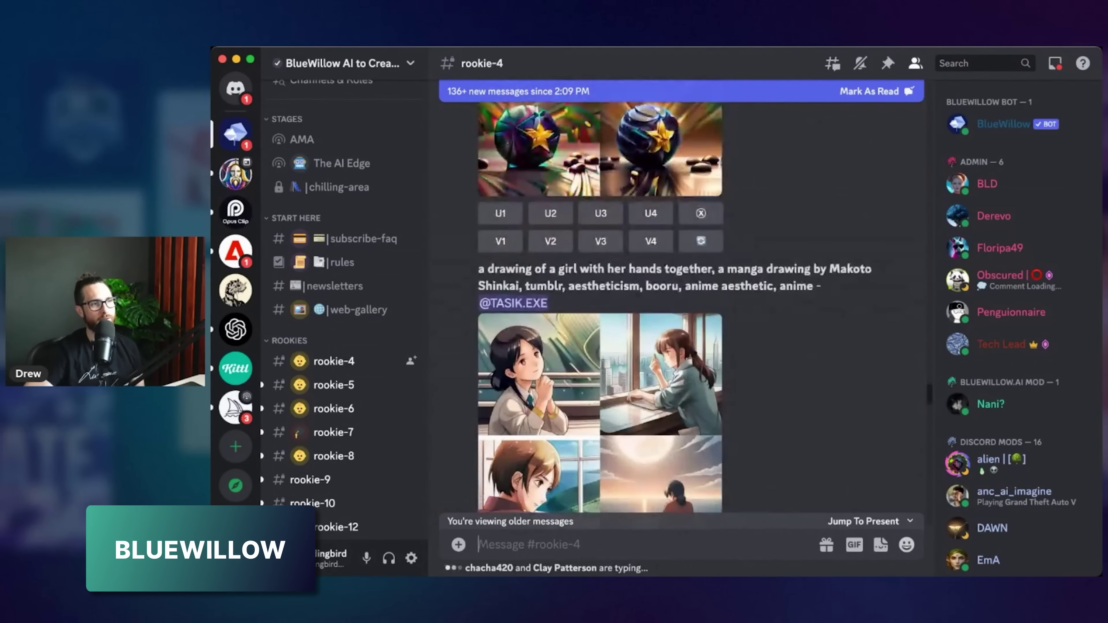
{"action": "scroll", "coordinate": [680, 306], "scroll_direction": "down", "scroll_amount": 12}
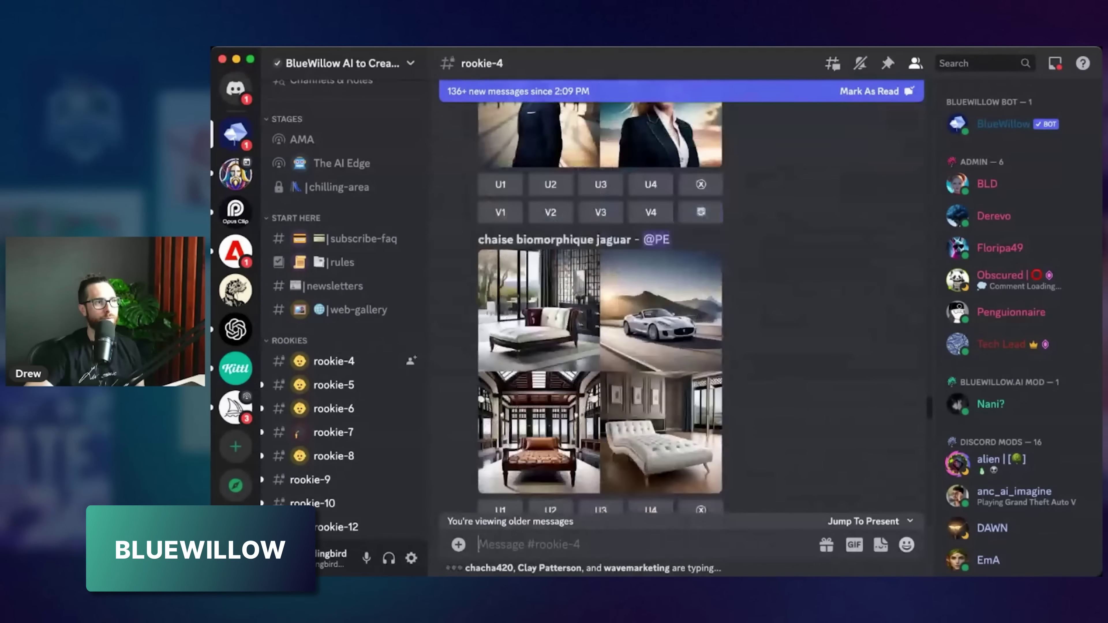
{"action": "scroll", "coordinate": [680, 306], "scroll_direction": "down", "scroll_amount": 20}
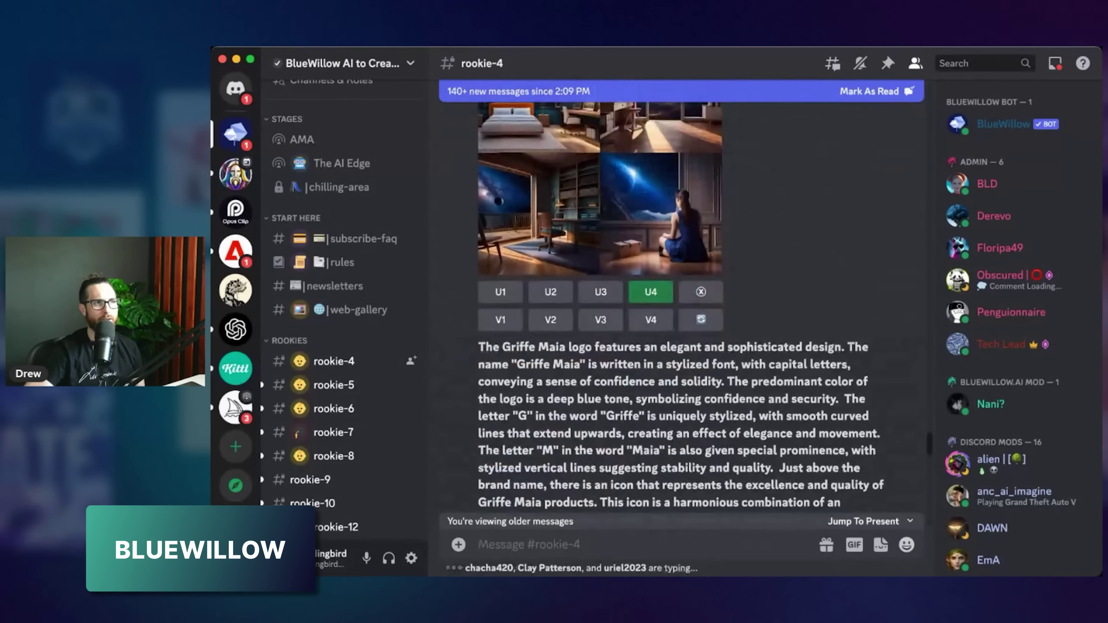
{"action": "scroll", "coordinate": [680, 305], "scroll_direction": "down", "scroll_amount": 20}
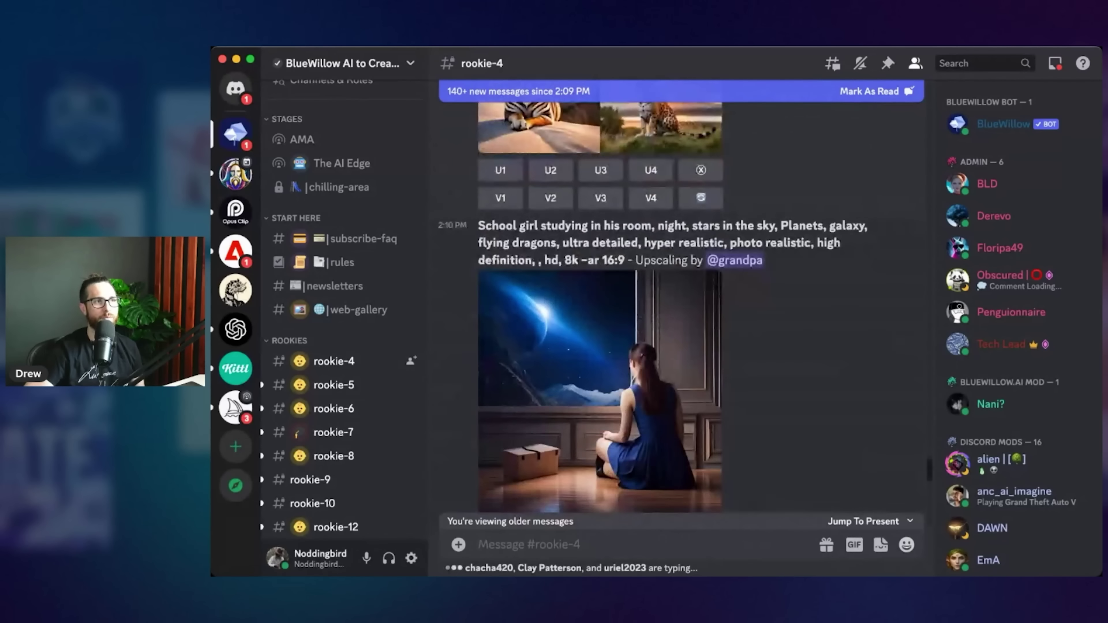
{"action": "scroll", "coordinate": [680, 306], "scroll_direction": "down", "scroll_amount": 10}
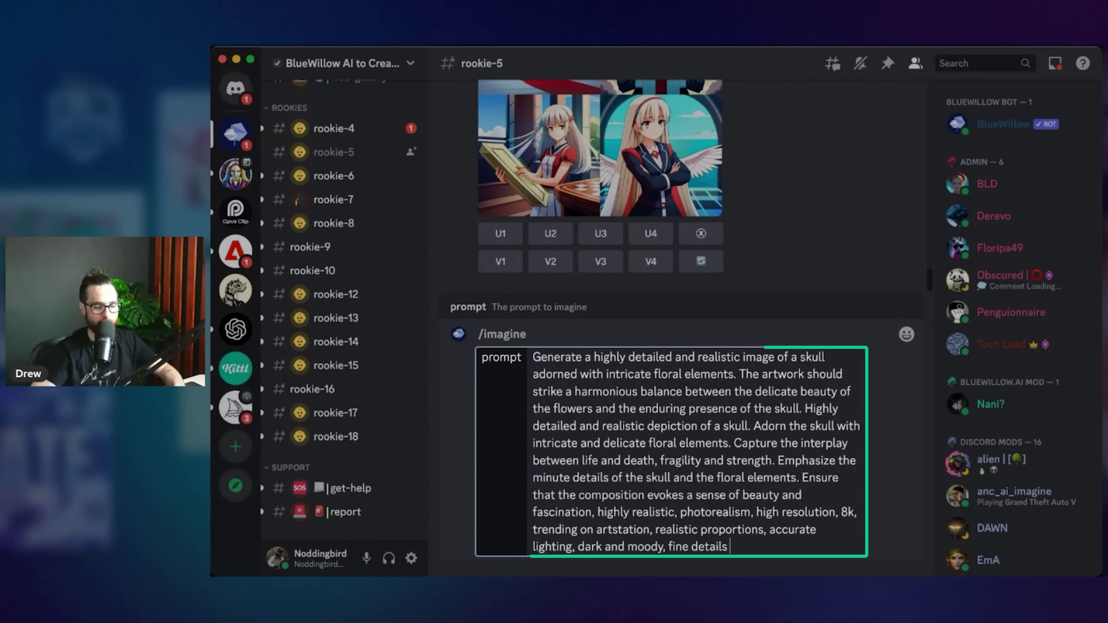
{"action": "key", "text": "Return"}
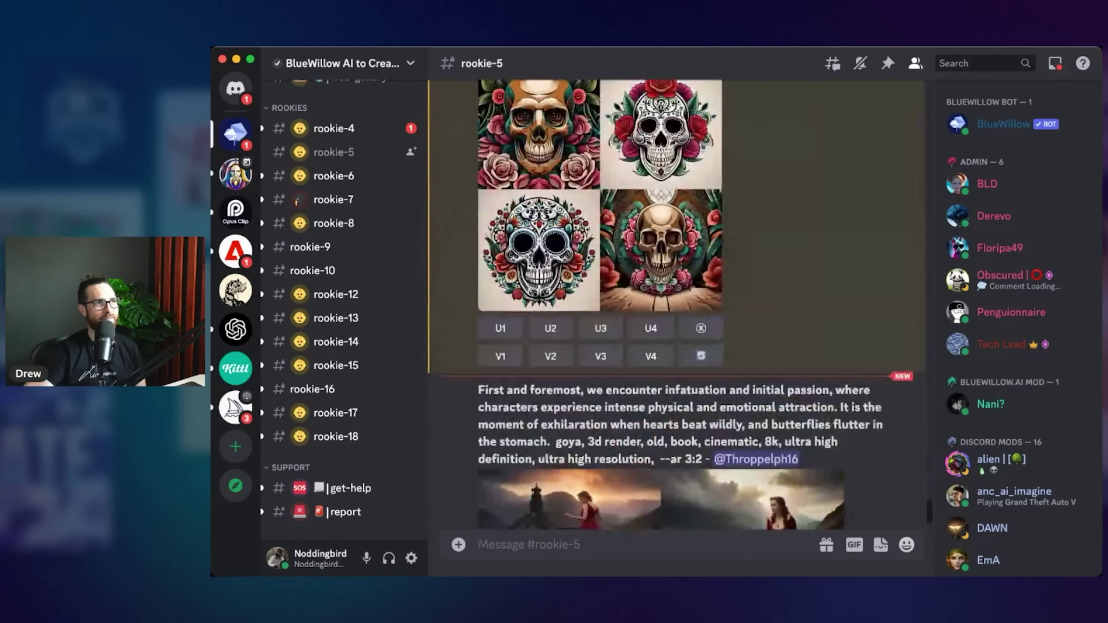
{"action": "scroll", "coordinate": [676, 306], "scroll_direction": "up", "scroll_amount": 2}
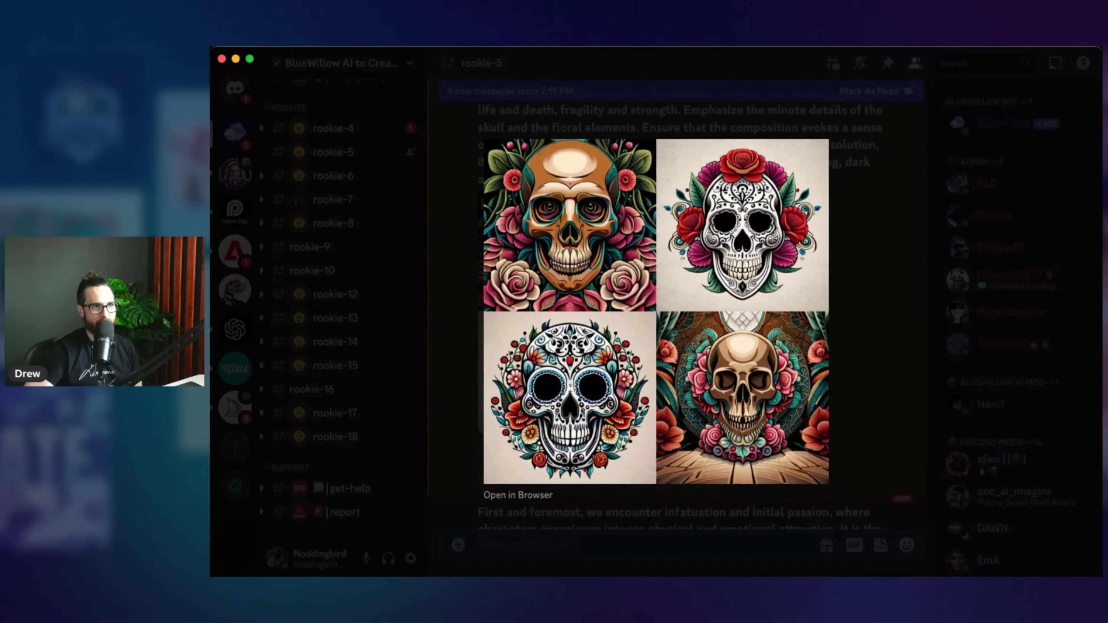
{"action": "key", "text": "Escape"}
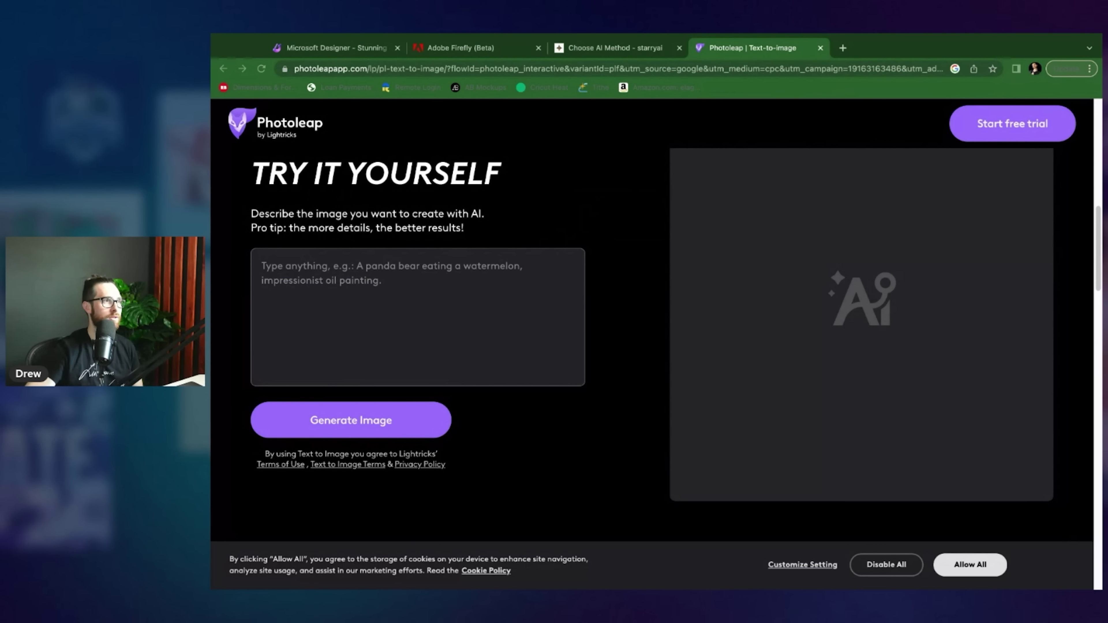
Step: Paste the floral skull prompt into Photoleap's text-to-image box and generate an image
{"action": "key", "text": "super+v"}
{"action": "scroll", "coordinate": [426, 303], "scroll_direction": "down", "scroll_amount": 6}
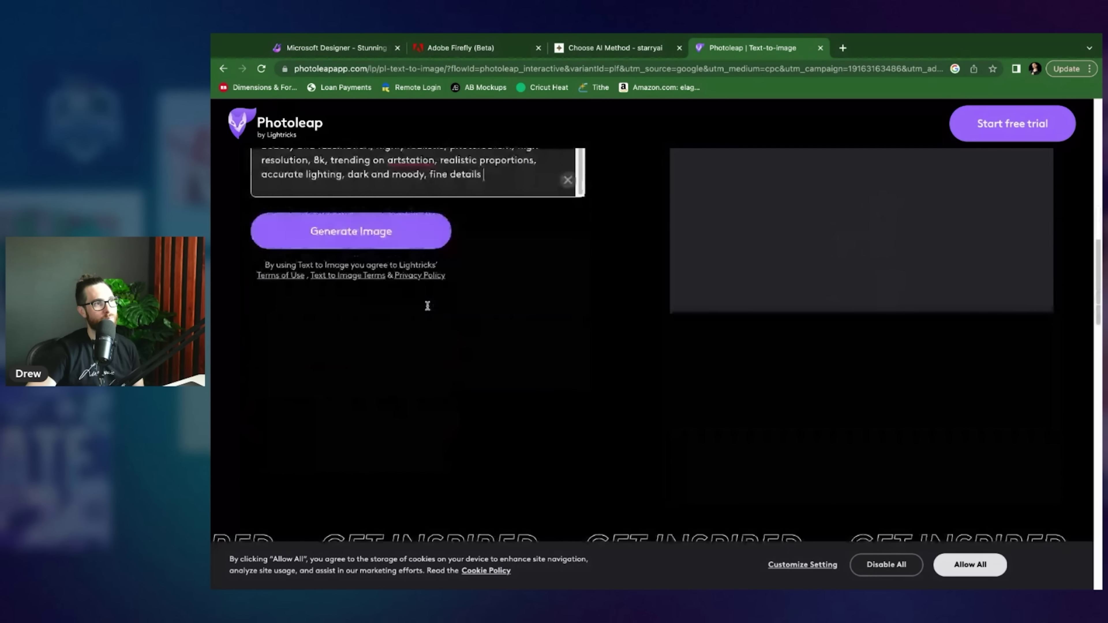
{"action": "scroll", "coordinate": [429, 310], "scroll_direction": "up", "scroll_amount": 10}
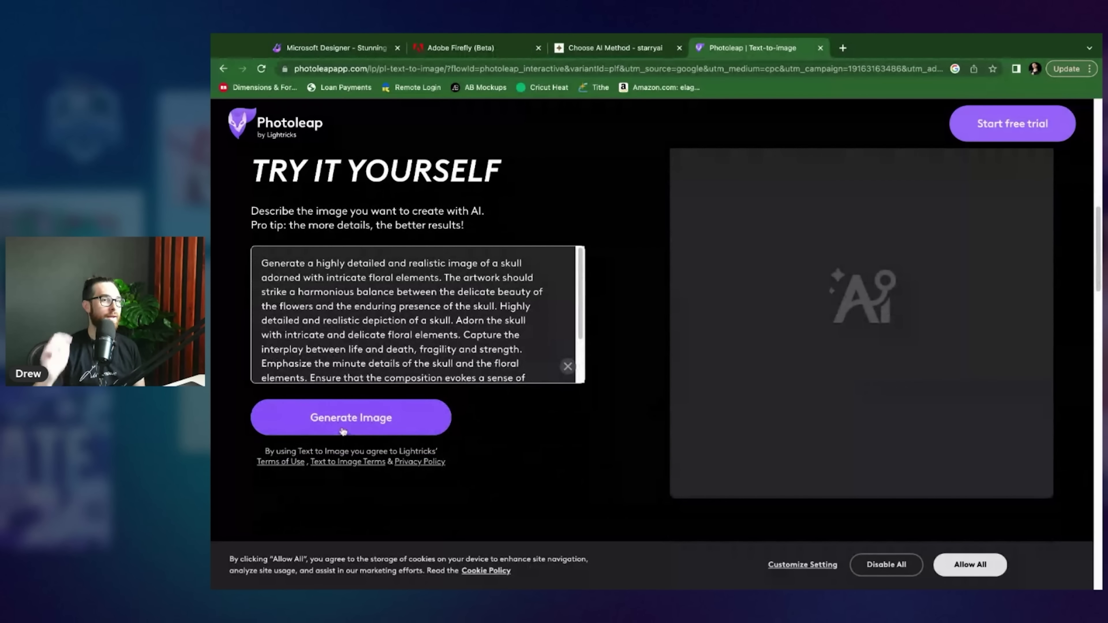
{"action": "left_click", "coordinate": [436, 443]}
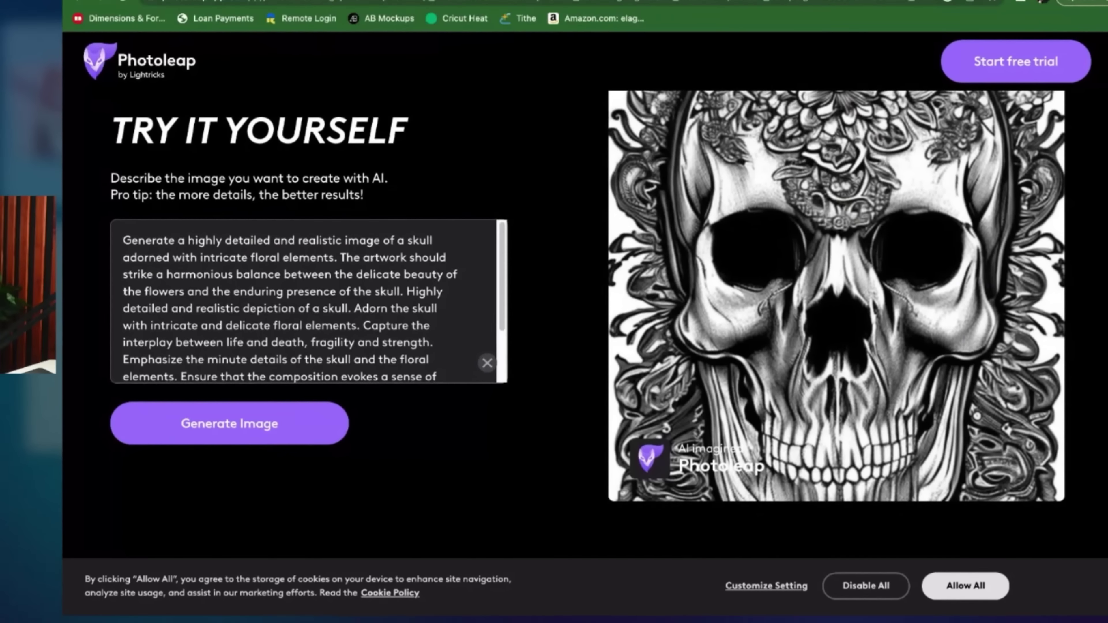
Step: Append ', wide angle shot' to the prompt and regenerate the image
{"action": "scroll", "coordinate": [428, 359], "scroll_direction": "down", "scroll_amount": 3}
{"action": "type", "text": ", wide angle shot"}
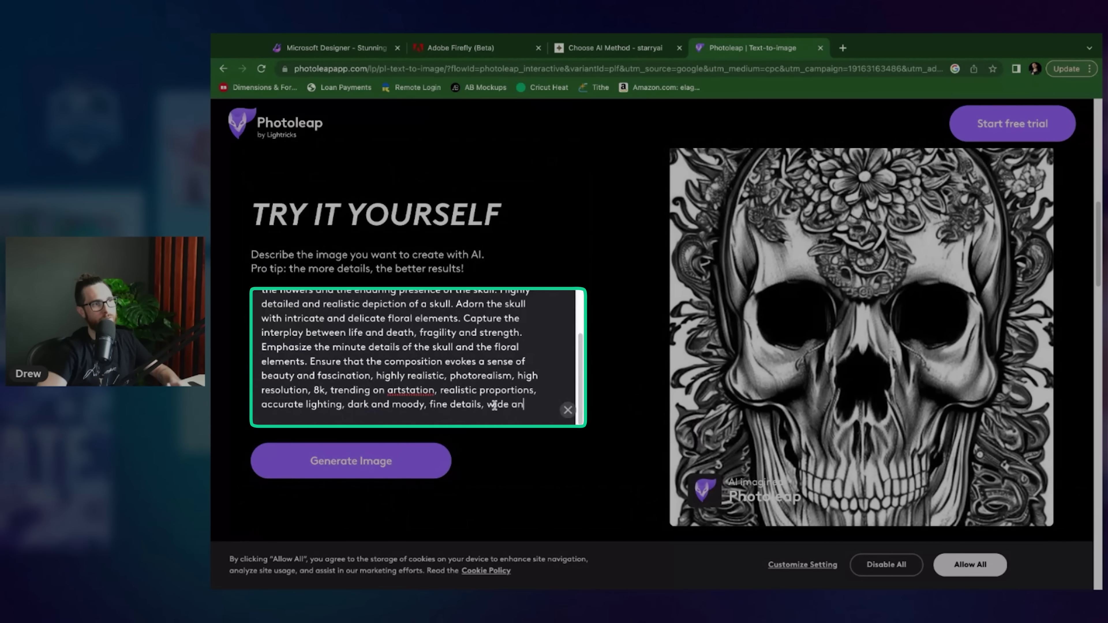
{"action": "left_click", "coordinate": [349, 458]}
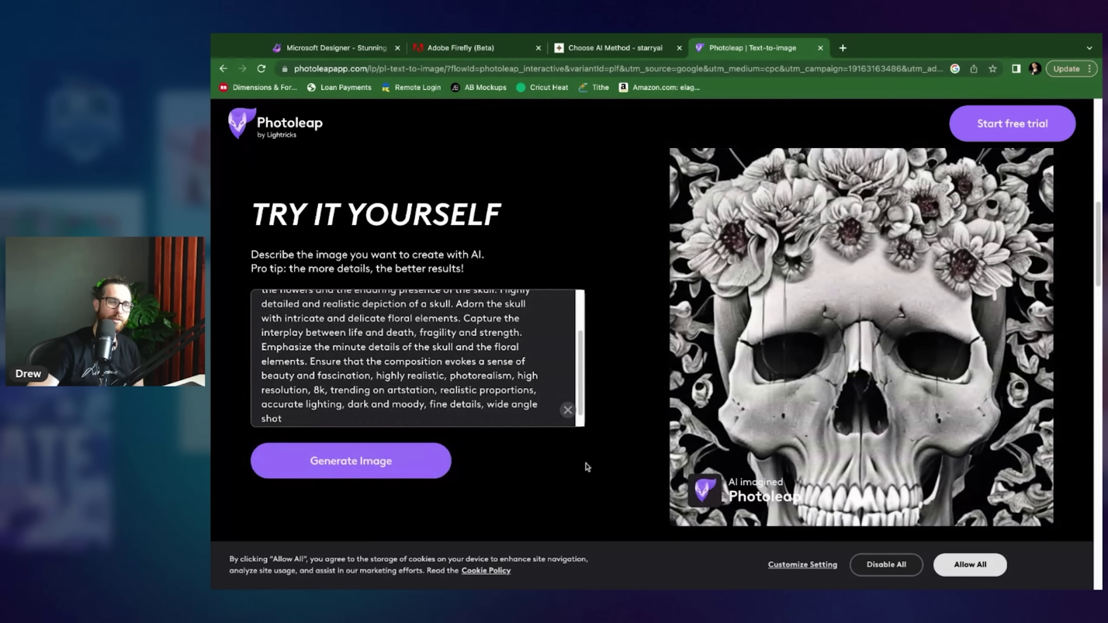
{"action": "scroll", "coordinate": [586, 465], "scroll_direction": "up", "scroll_amount": 3}
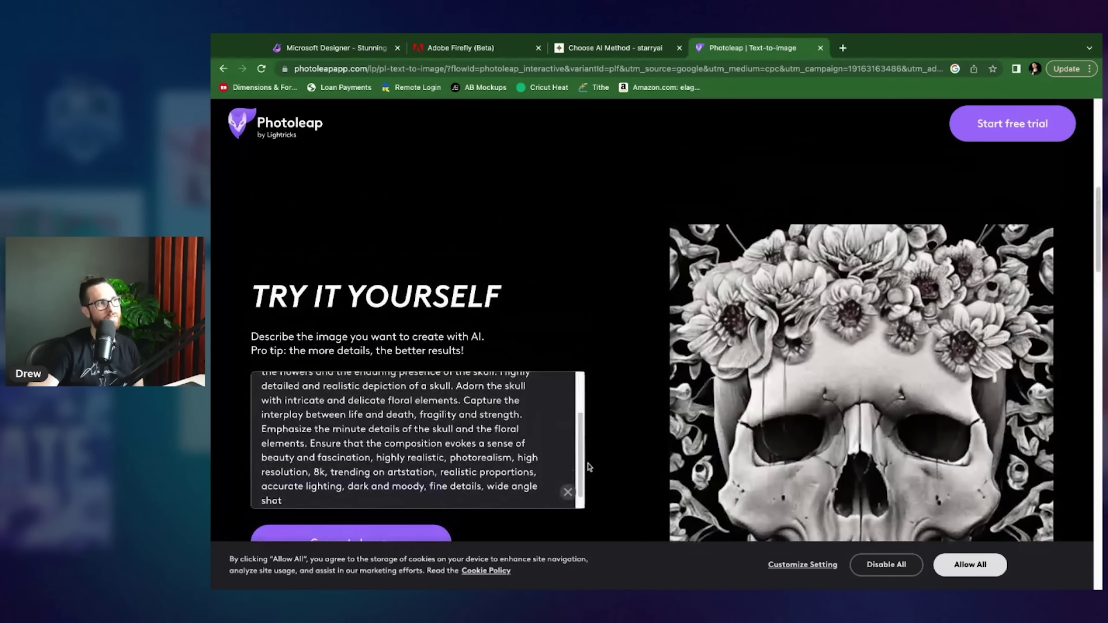
{"action": "scroll", "coordinate": [586, 465], "scroll_direction": "down", "scroll_amount": 2}
{"action": "scroll", "coordinate": [540, 348], "scroll_direction": "down", "scroll_amount": 2}
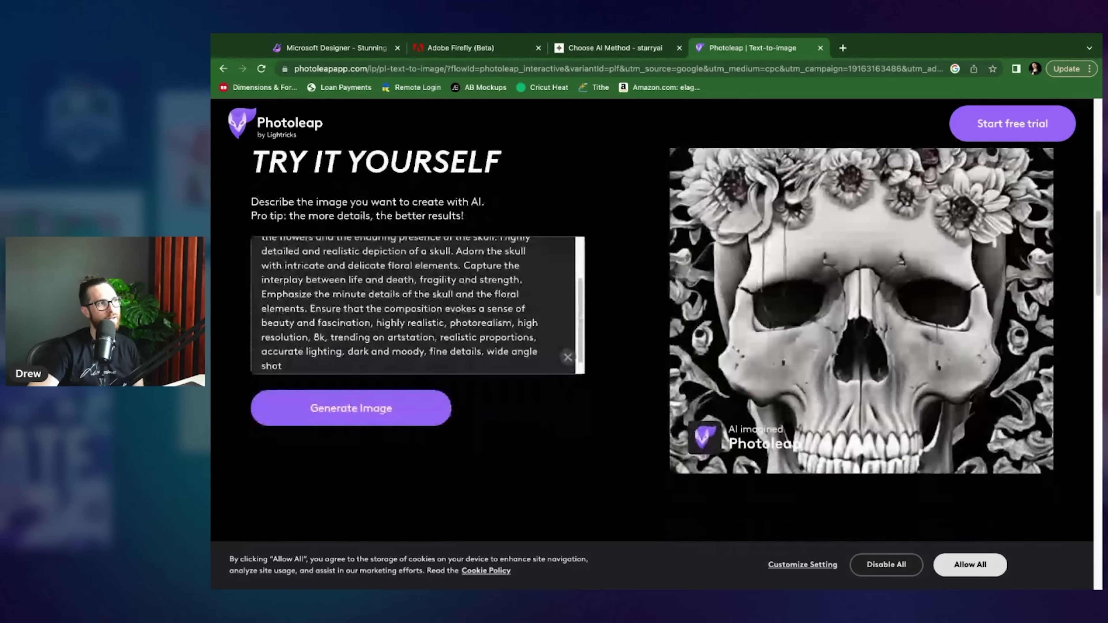
{"action": "scroll", "coordinate": [540, 348], "scroll_direction": "up", "scroll_amount": 1}
{"action": "scroll", "coordinate": [540, 348], "scroll_direction": "up", "scroll_amount": 3}
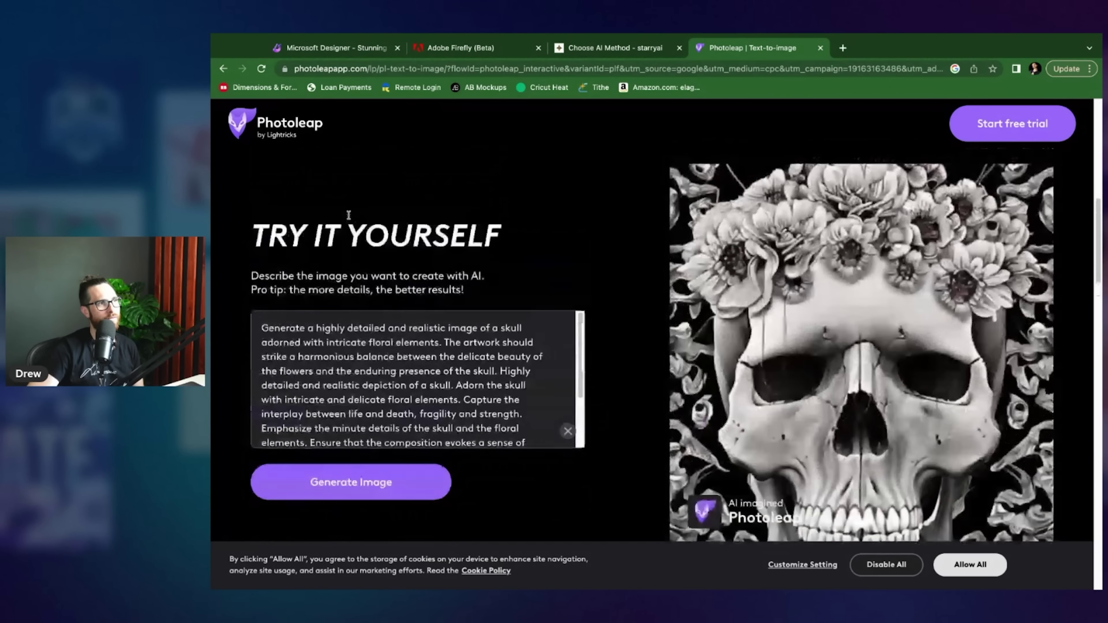
{"action": "scroll", "coordinate": [339, 199], "scroll_direction": "up", "scroll_amount": 3}
Step: Inspect the black-and-white flower-crowned skull result, clearing an accidental text selection
{"action": "left_click_drag", "start_coordinate": [286, 271], "coordinate": [501, 272]}
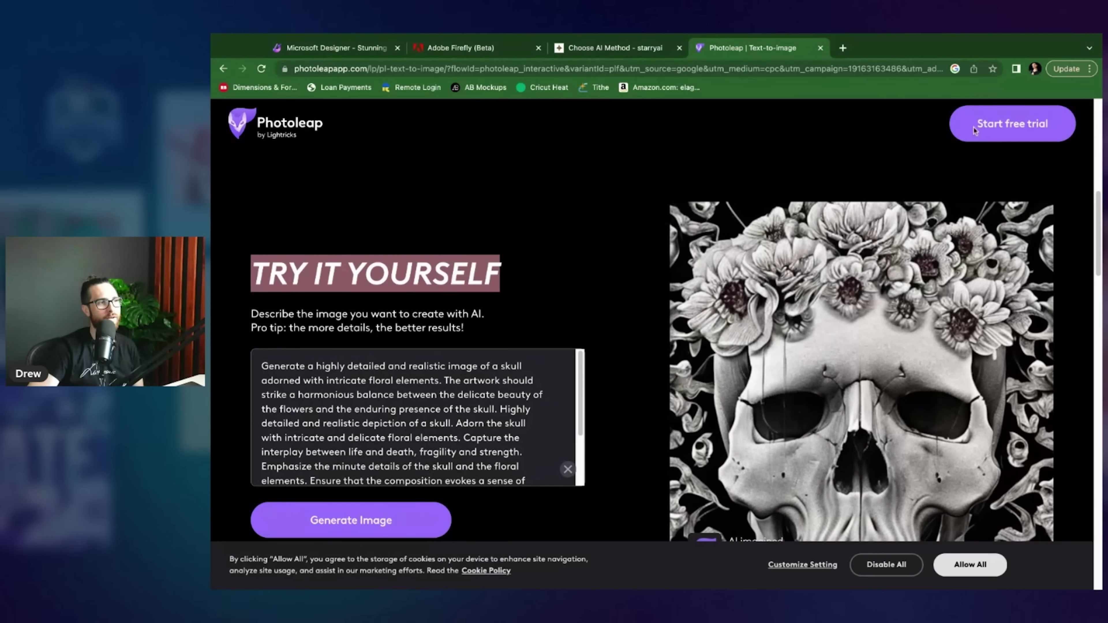
{"action": "scroll", "coordinate": [628, 374], "scroll_direction": "down", "scroll_amount": 3}
{"action": "left_click", "coordinate": [626, 377]}
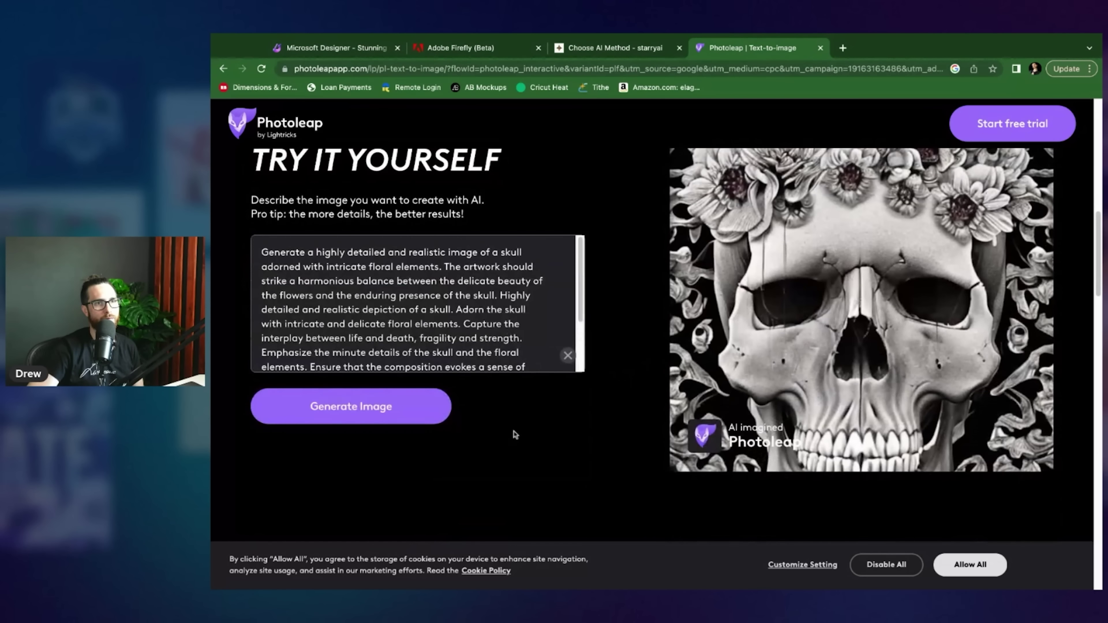
{"action": "scroll", "coordinate": [640, 385], "scroll_direction": "up", "scroll_amount": 2}
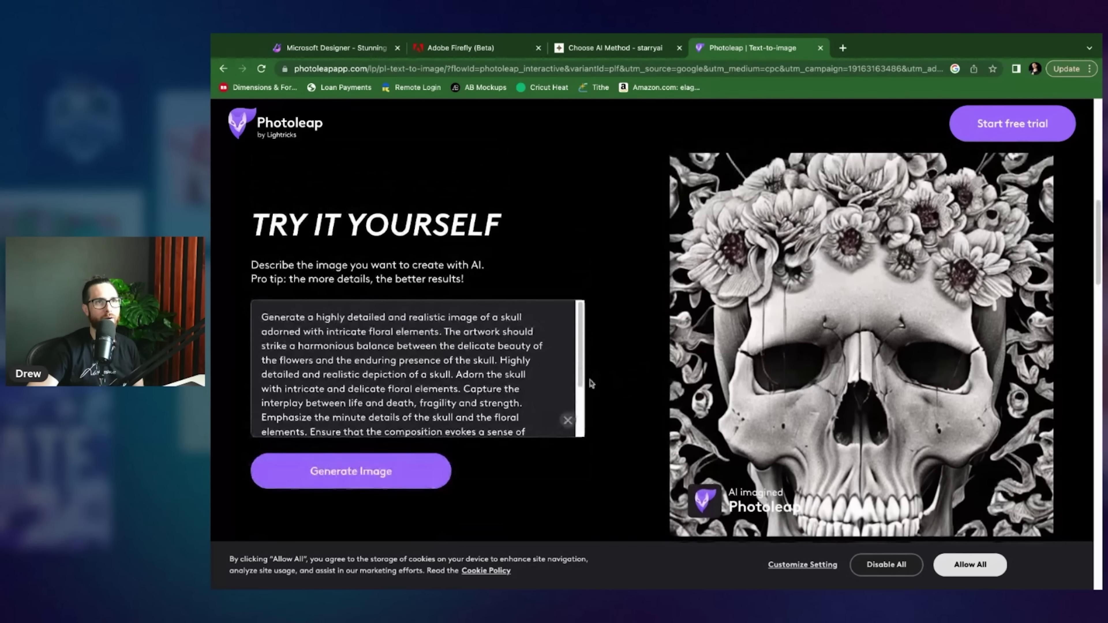
{"action": "scroll", "coordinate": [790, 288], "scroll_direction": "down", "scroll_amount": 5}
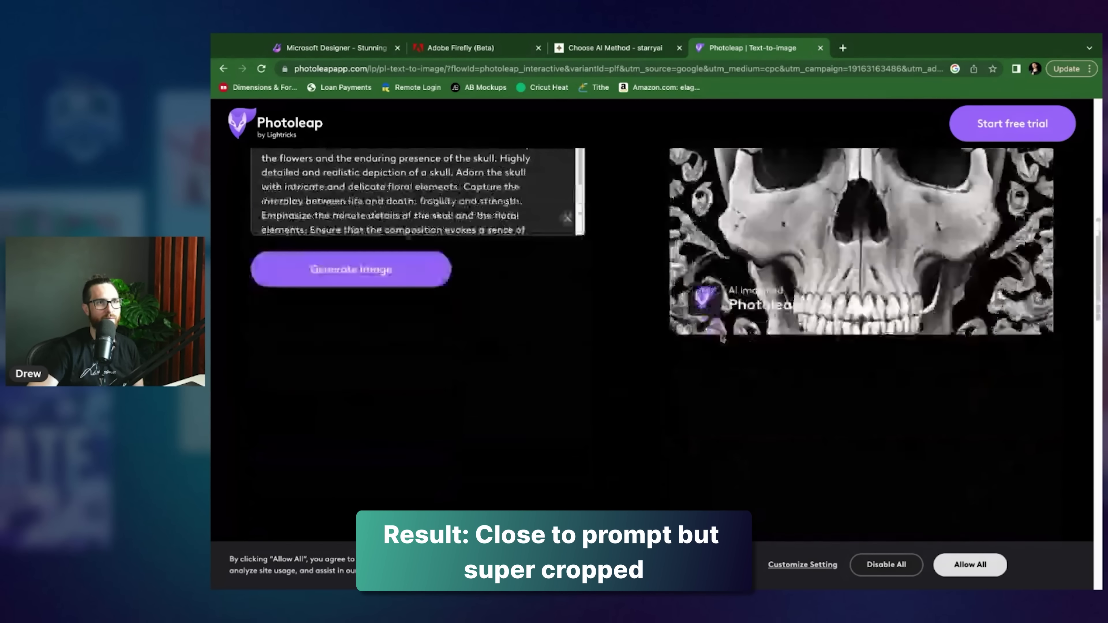
{"action": "scroll", "coordinate": [790, 288], "scroll_direction": "up", "scroll_amount": 5}
{"action": "scroll", "coordinate": [790, 287], "scroll_direction": "down", "scroll_amount": 1}
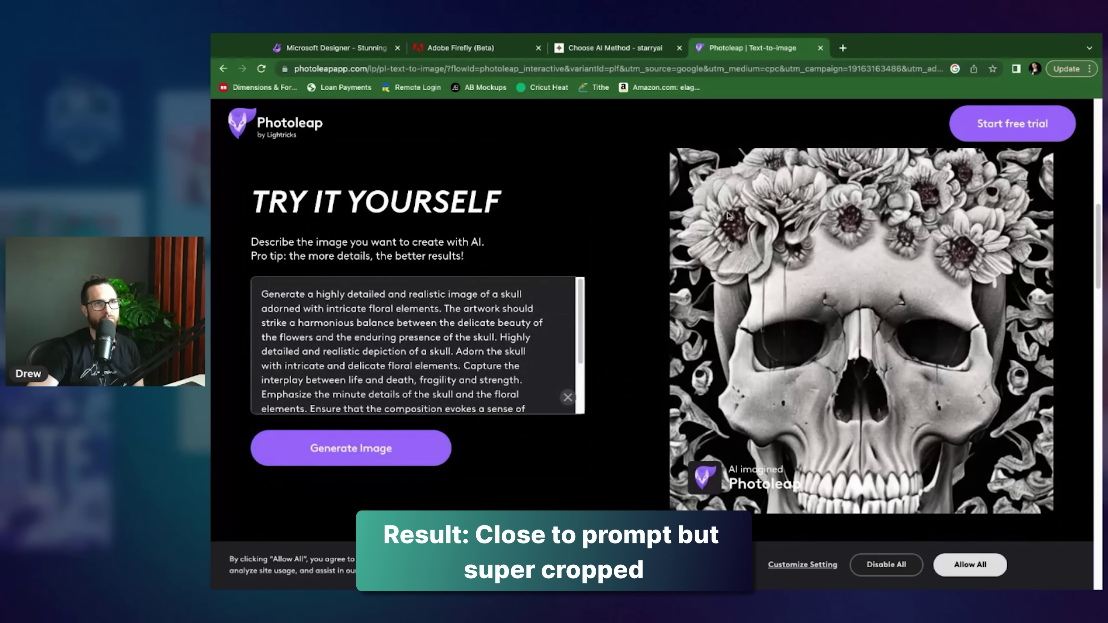
{"action": "scroll", "coordinate": [742, 323], "scroll_direction": "down", "scroll_amount": 1}
{"action": "scroll", "coordinate": [632, 349], "scroll_direction": "up", "scroll_amount": 1}
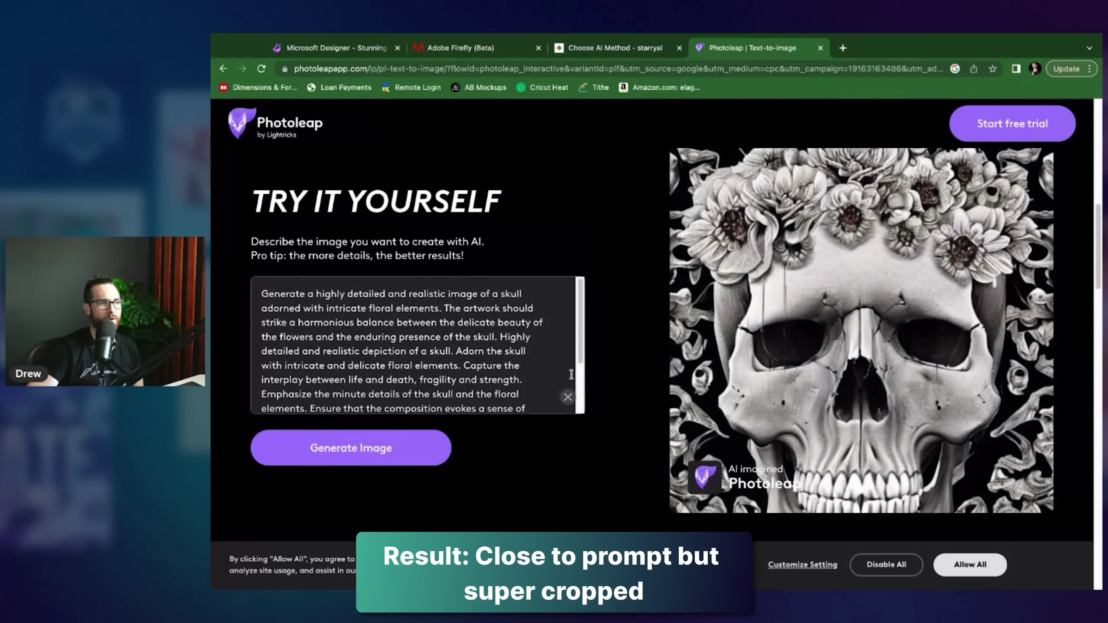
{"action": "scroll", "coordinate": [571, 374], "scroll_direction": "down", "scroll_amount": 1}
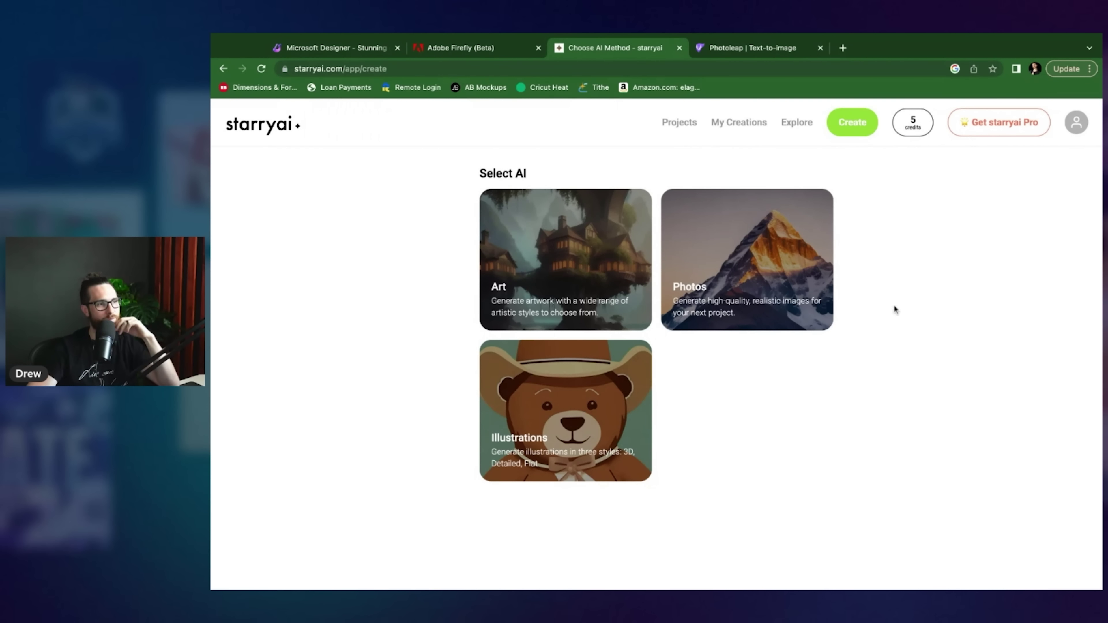
Step: Choose starryai's Photos generator and set the canvas size to Portrait (4:5)
{"action": "left_click", "coordinate": [714, 272]}
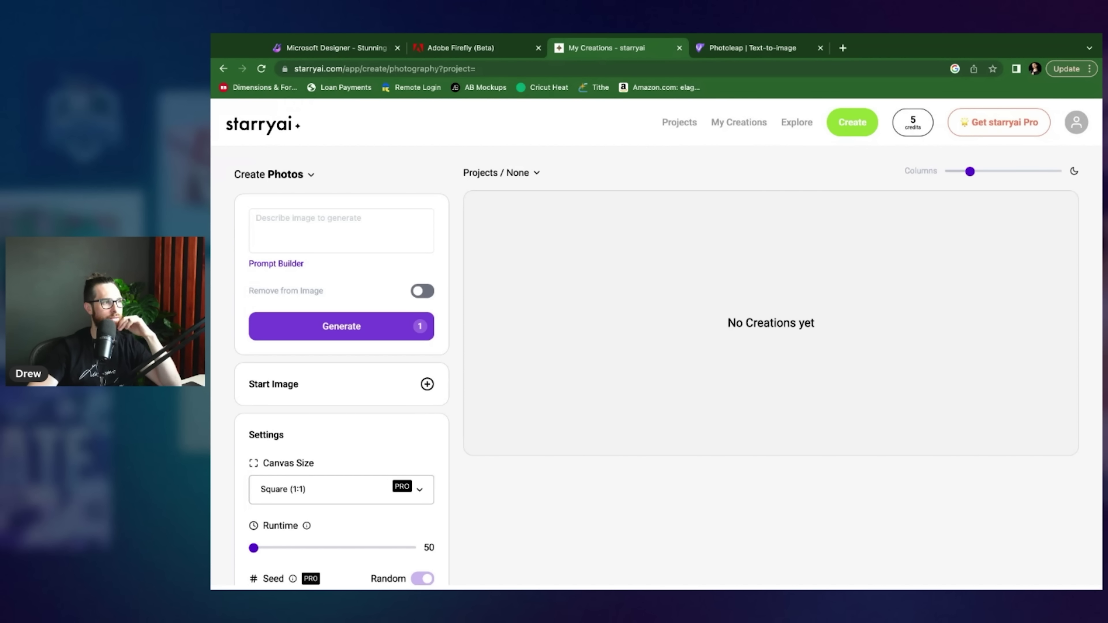
{"action": "scroll", "coordinate": [289, 407], "scroll_direction": "down", "scroll_amount": 2}
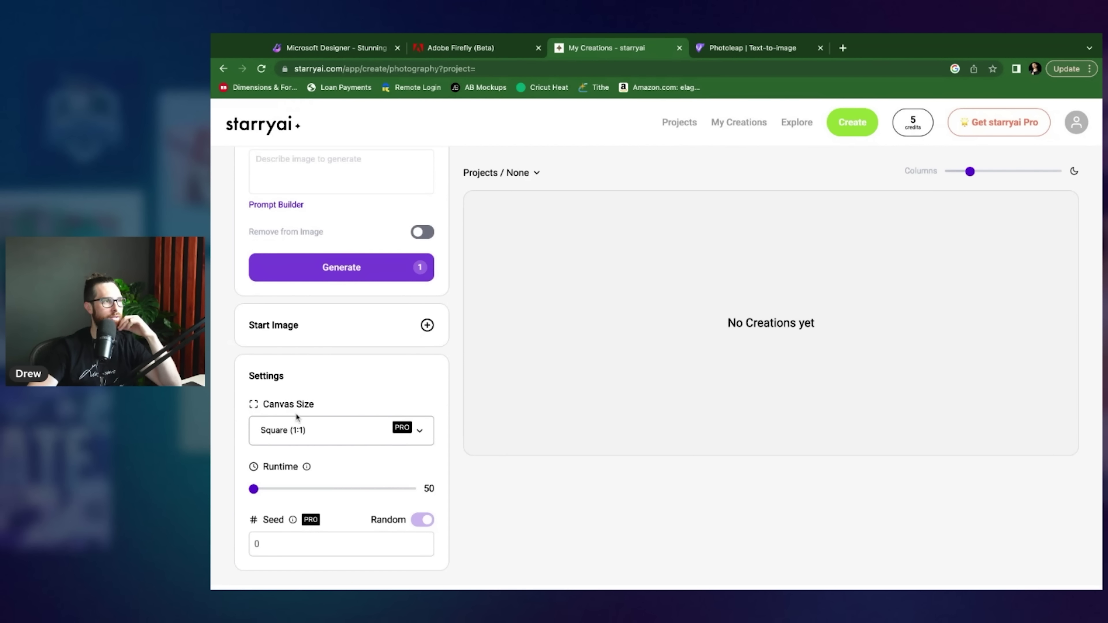
{"action": "left_click", "coordinate": [337, 432]}
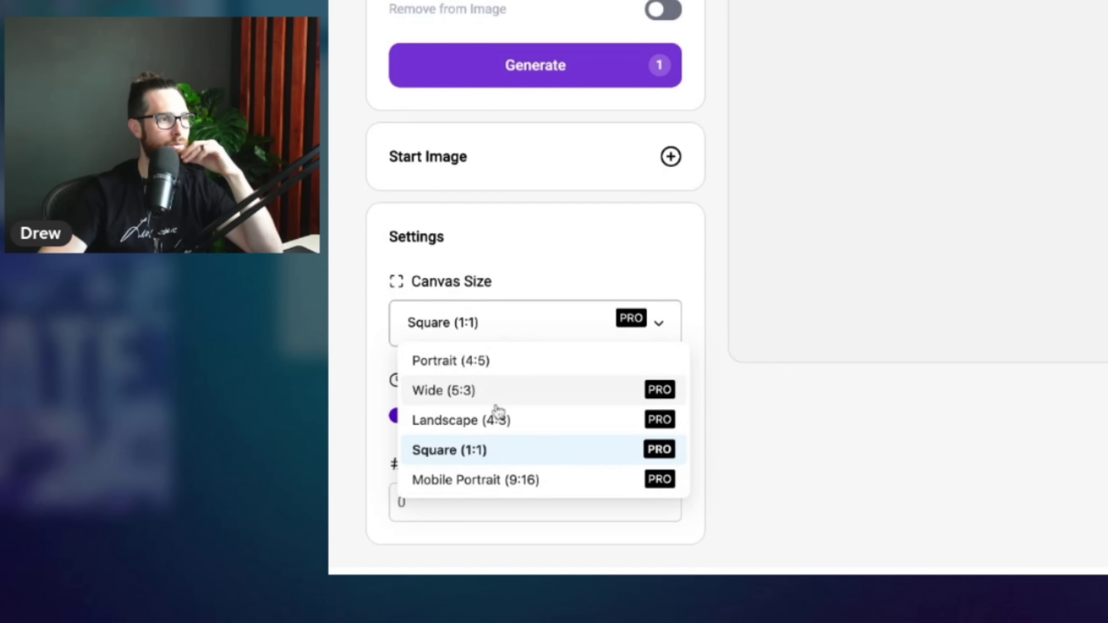
{"action": "left_click", "coordinate": [482, 362]}
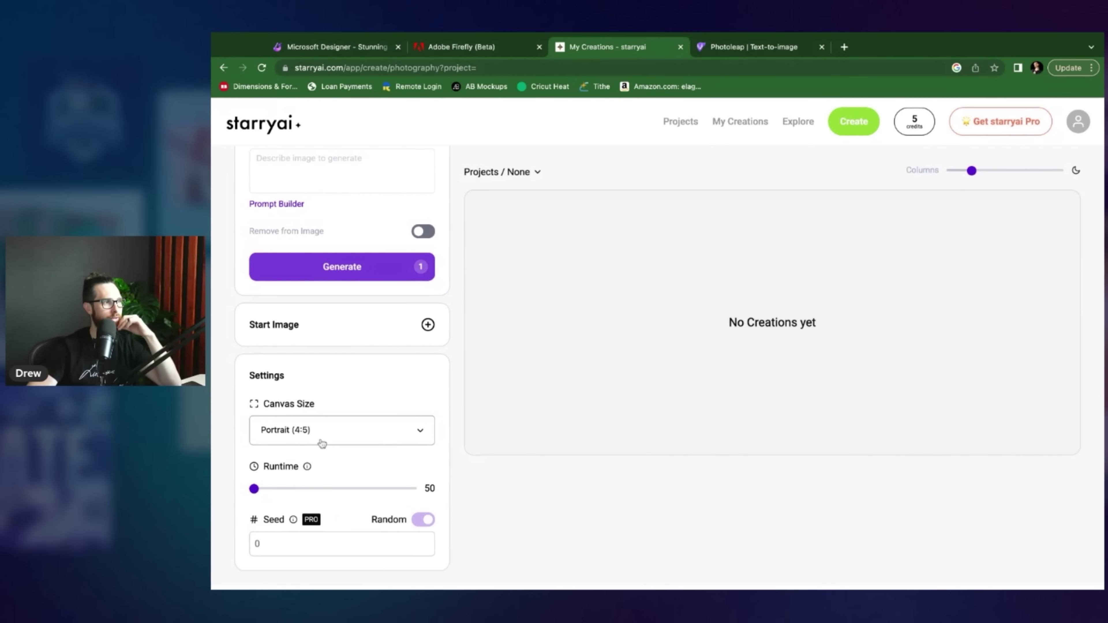
{"action": "left_click", "coordinate": [504, 341]}
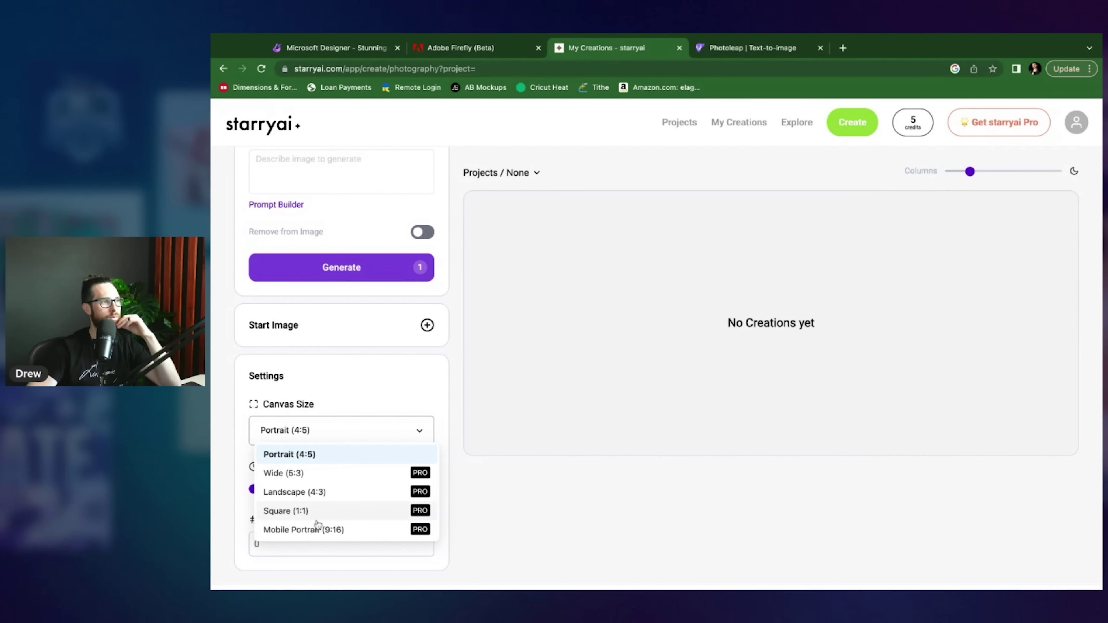
{"action": "left_click", "coordinate": [313, 431]}
{"action": "scroll", "coordinate": [314, 430], "scroll_direction": "up", "scroll_amount": 1}
{"action": "scroll", "coordinate": [321, 429], "scroll_direction": "down", "scroll_amount": 1}
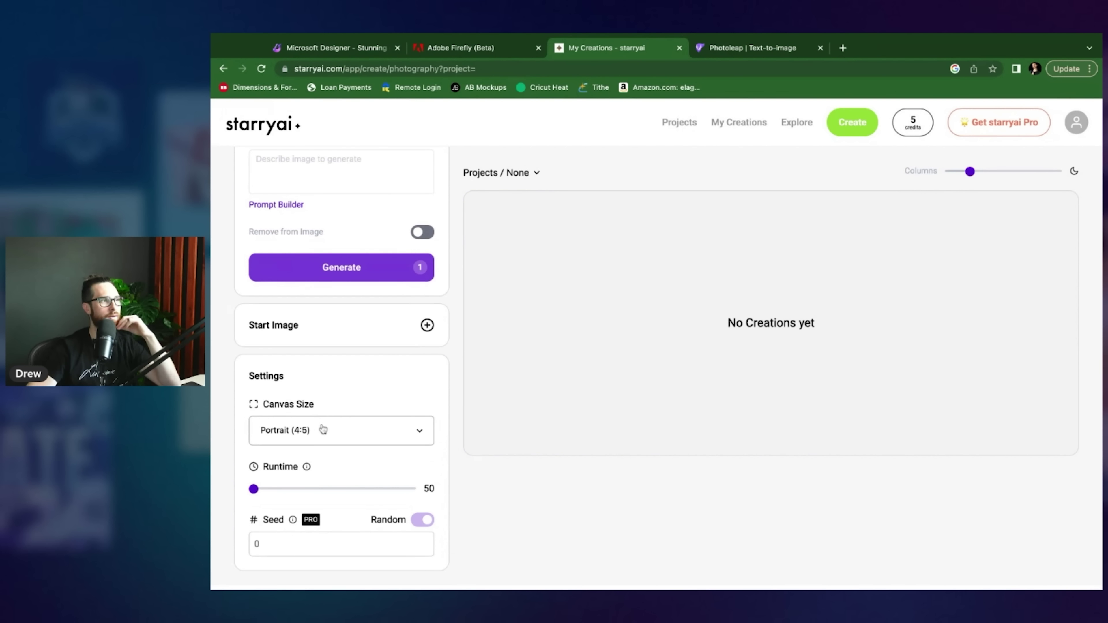
{"action": "scroll", "coordinate": [363, 425], "scroll_direction": "up", "scroll_amount": 3}
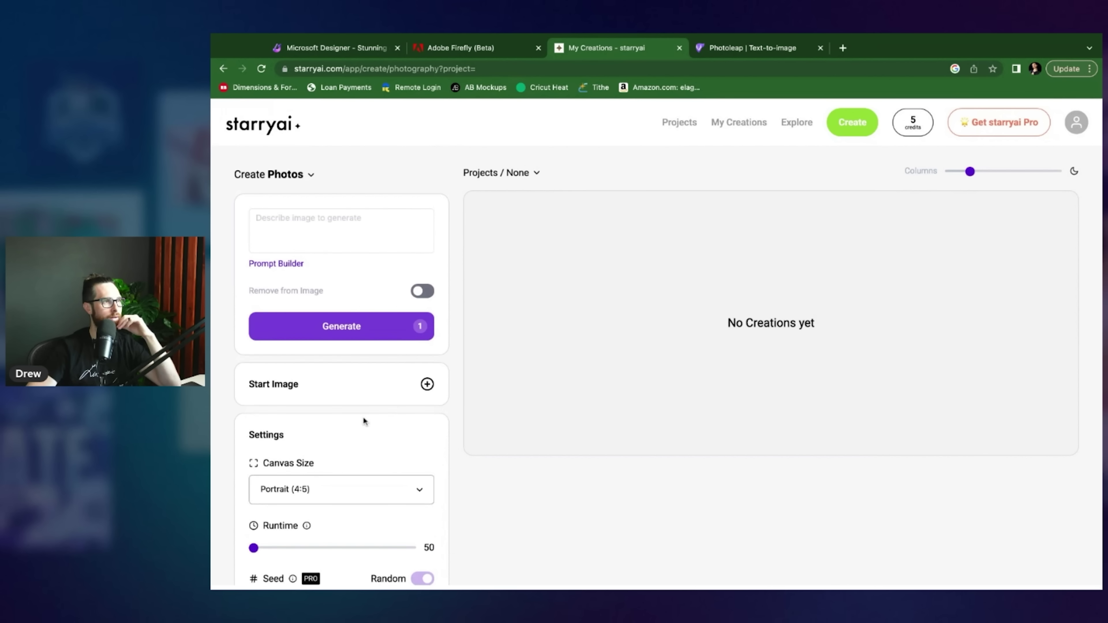
Step: Paste the floral skull prompt and select the text beyond the 600-character limit
{"action": "left_click", "coordinate": [340, 223]}
{"action": "key", "text": "super+v"}
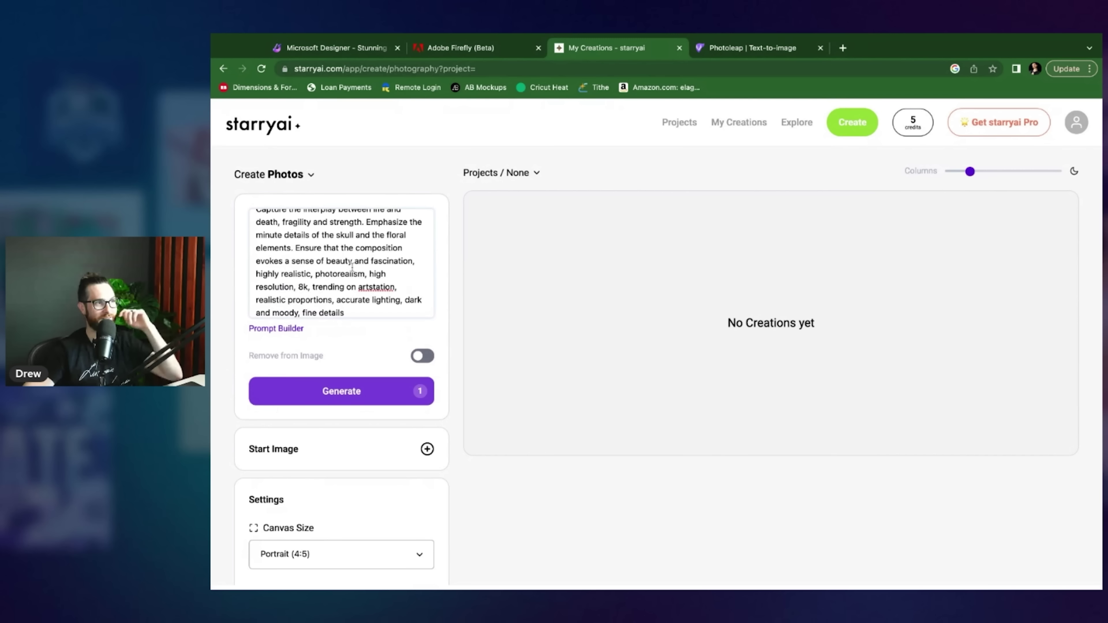
{"action": "scroll", "coordinate": [357, 311], "scroll_direction": "up", "scroll_amount": 1}
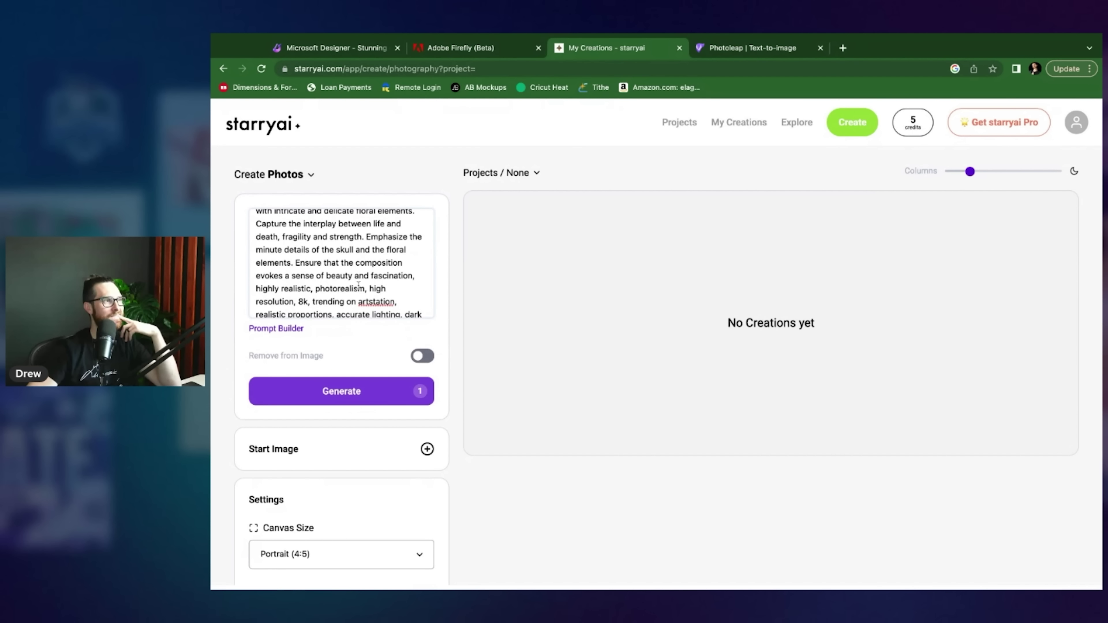
{"action": "scroll", "coordinate": [358, 284], "scroll_direction": "up", "scroll_amount": 5}
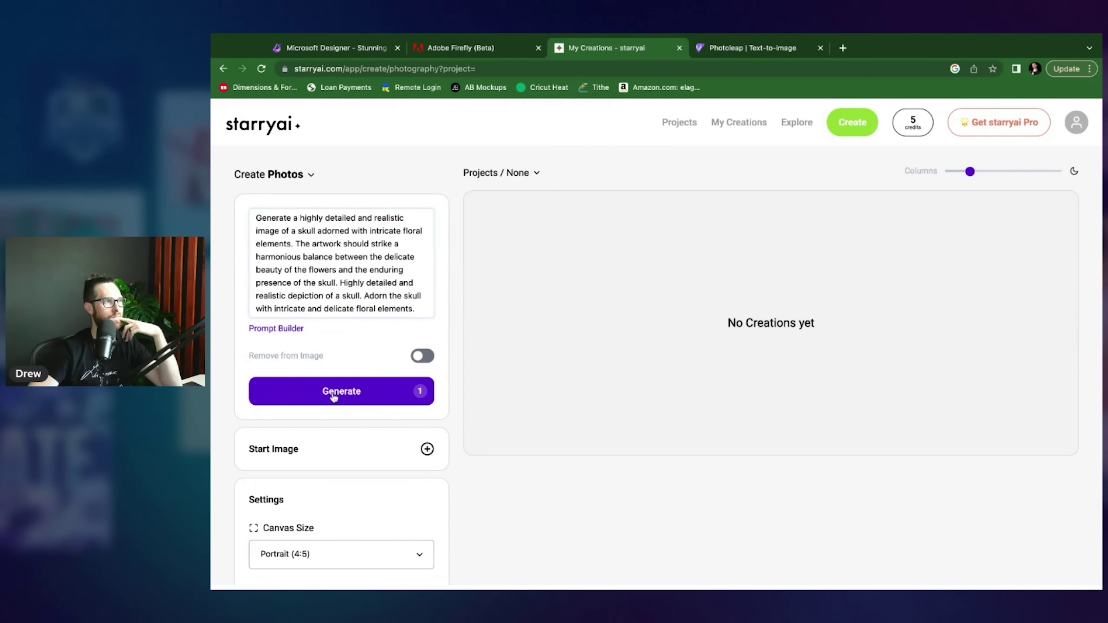
{"action": "scroll", "coordinate": [334, 393], "scroll_direction": "down", "scroll_amount": 4}
{"action": "scroll", "coordinate": [333, 395], "scroll_direction": "up", "scroll_amount": 5}
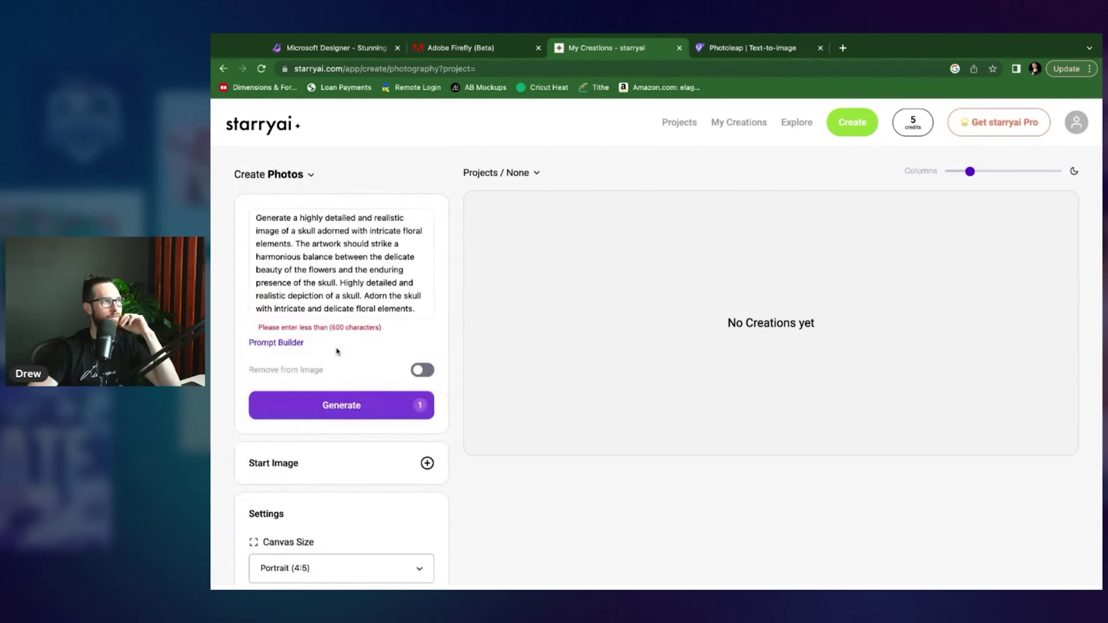
{"action": "scroll", "coordinate": [490, 269], "scroll_direction": "down", "scroll_amount": 6}
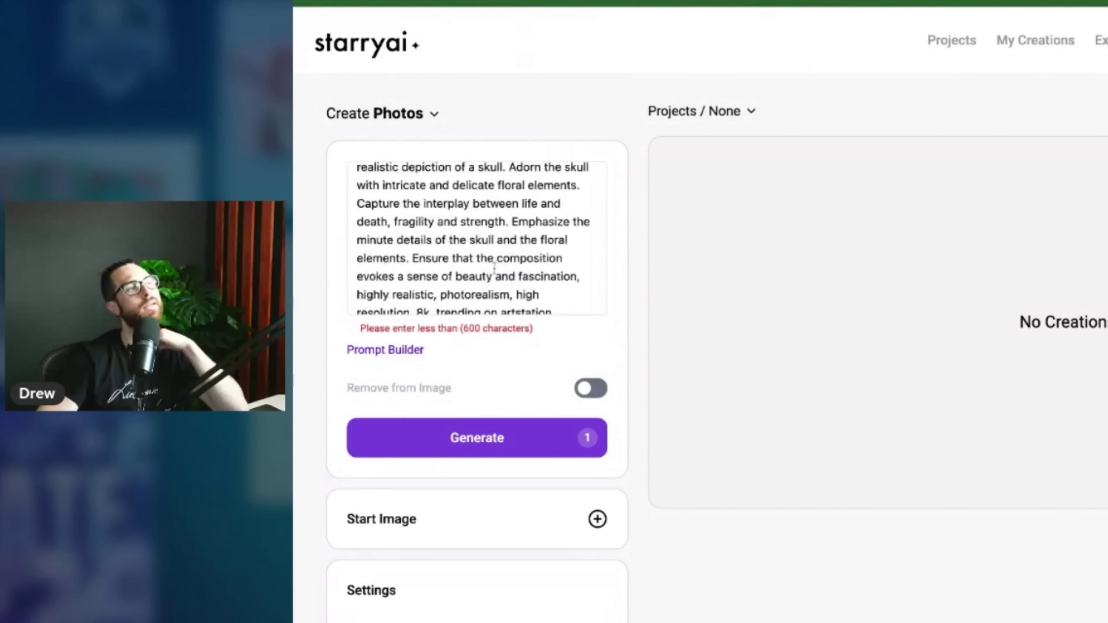
{"action": "scroll", "coordinate": [490, 268], "scroll_direction": "up", "scroll_amount": 2}
{"action": "left_click_drag", "start_coordinate": [516, 229], "coordinate": [512, 212]}
{"action": "key", "text": "shift+Down"}
{"action": "key", "text": "shift+Down"}
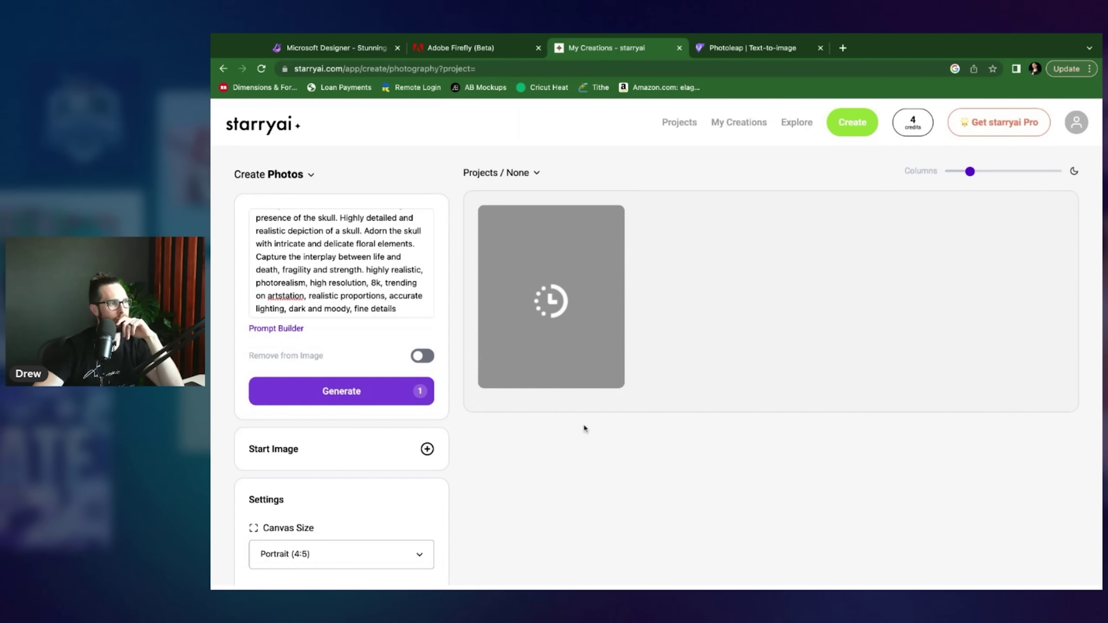
Step: Open the new creation and browse its four floral skull images
{"action": "left_click", "coordinate": [565, 295]}
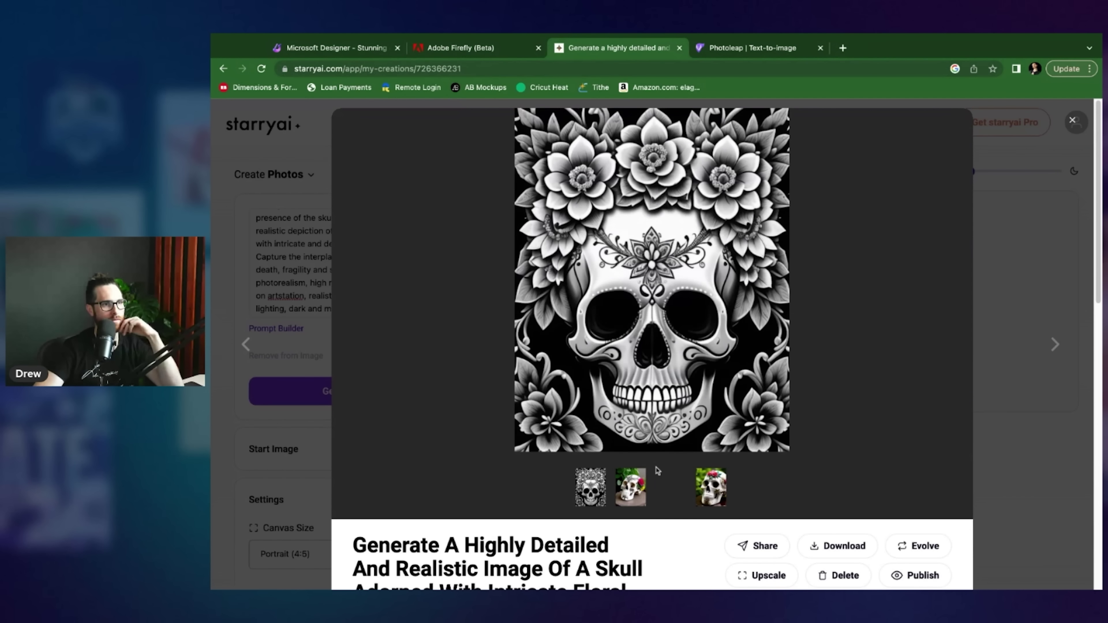
{"action": "scroll", "coordinate": [664, 507], "scroll_direction": "down", "scroll_amount": 10}
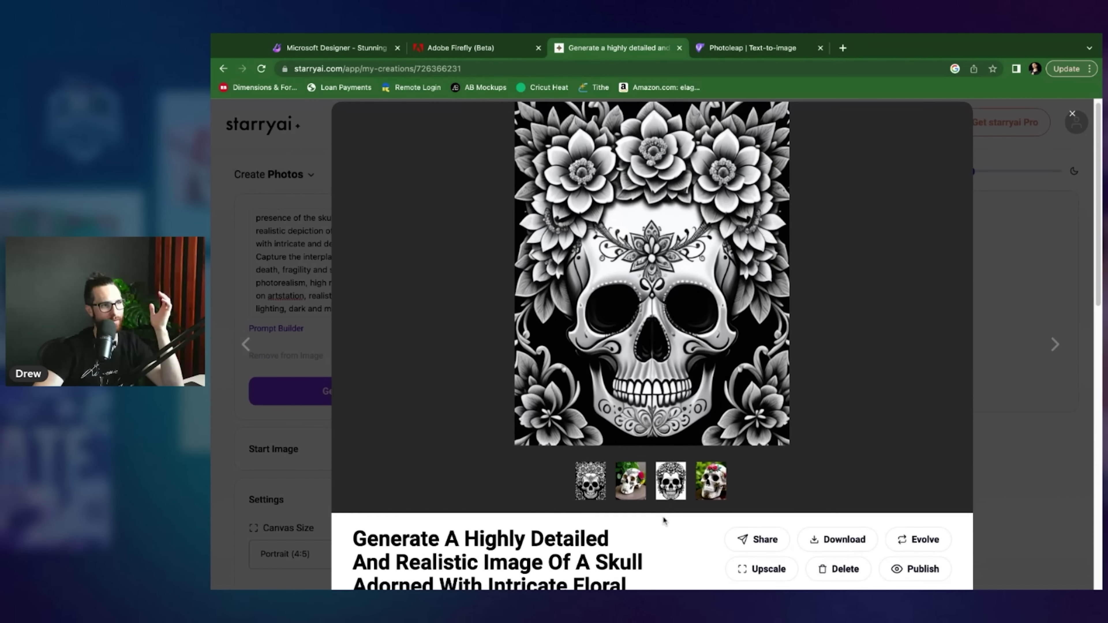
{"action": "scroll", "coordinate": [664, 521], "scroll_direction": "down", "scroll_amount": 5}
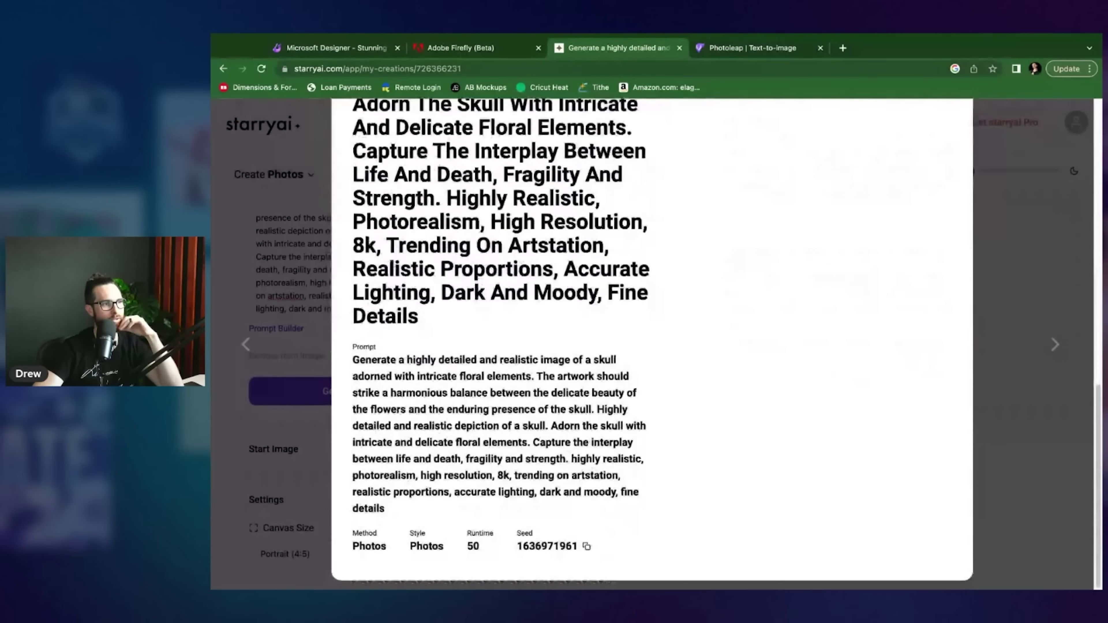
{"action": "scroll", "coordinate": [658, 489], "scroll_direction": "up", "scroll_amount": 15}
{"action": "left_click", "coordinate": [631, 462]}
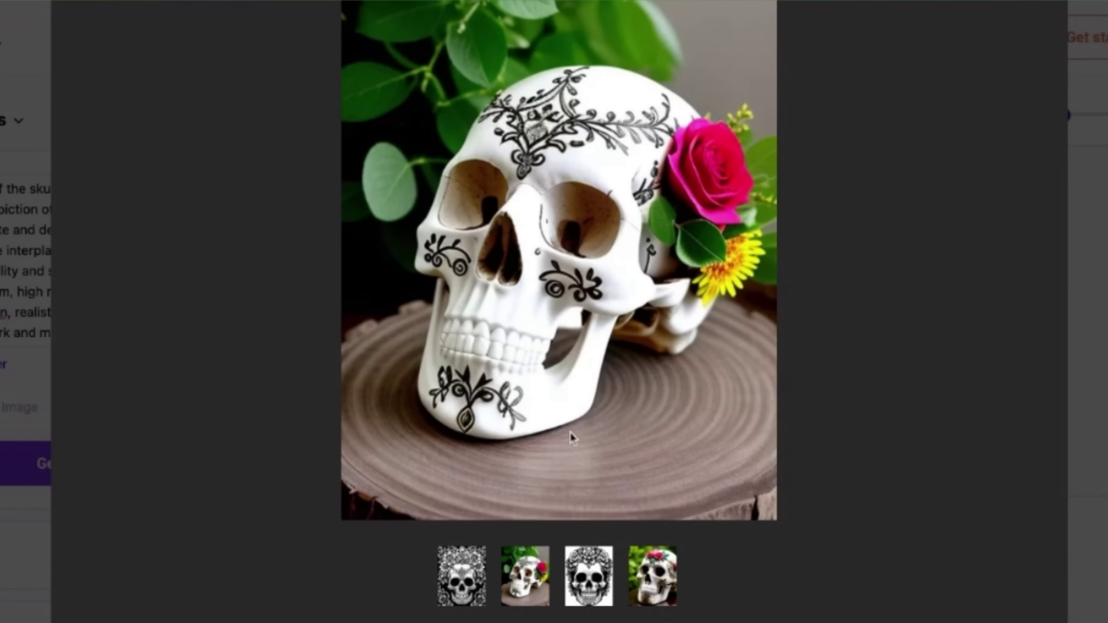
{"action": "left_click", "coordinate": [574, 586]}
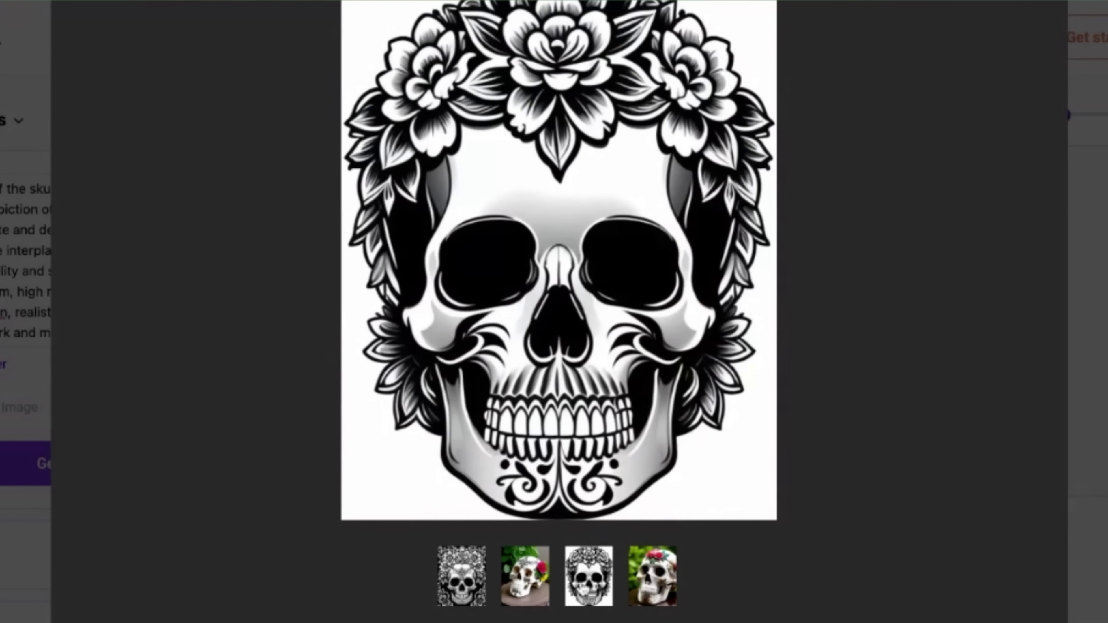
{"action": "left_click", "coordinate": [632, 587]}
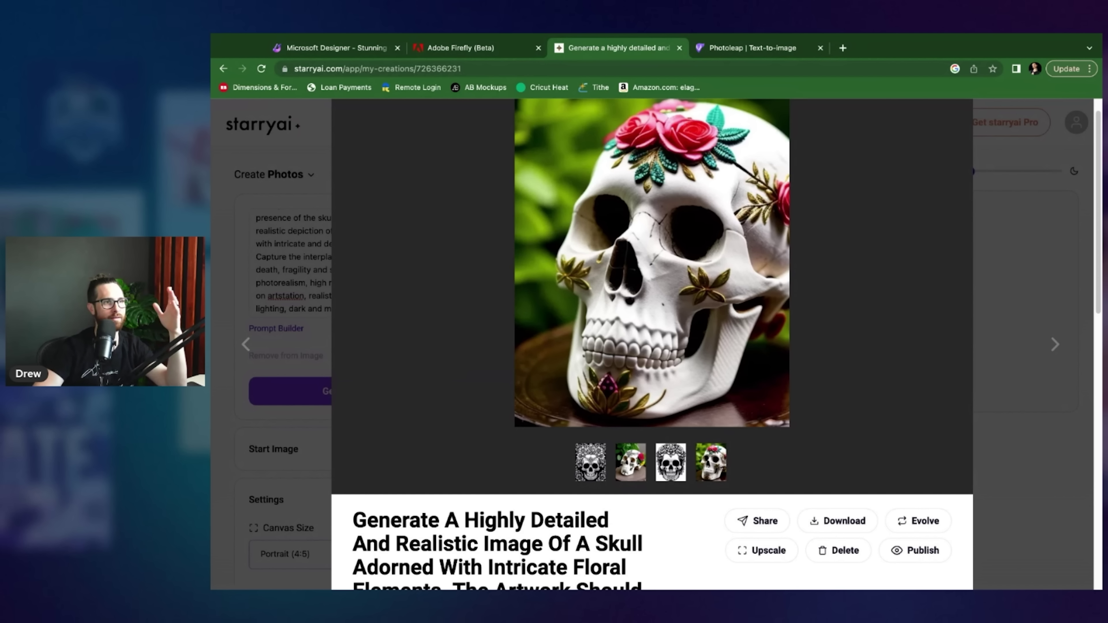
{"action": "left_click", "coordinate": [656, 471]}
{"action": "left_click", "coordinate": [628, 470]}
{"action": "left_click", "coordinate": [597, 470]}
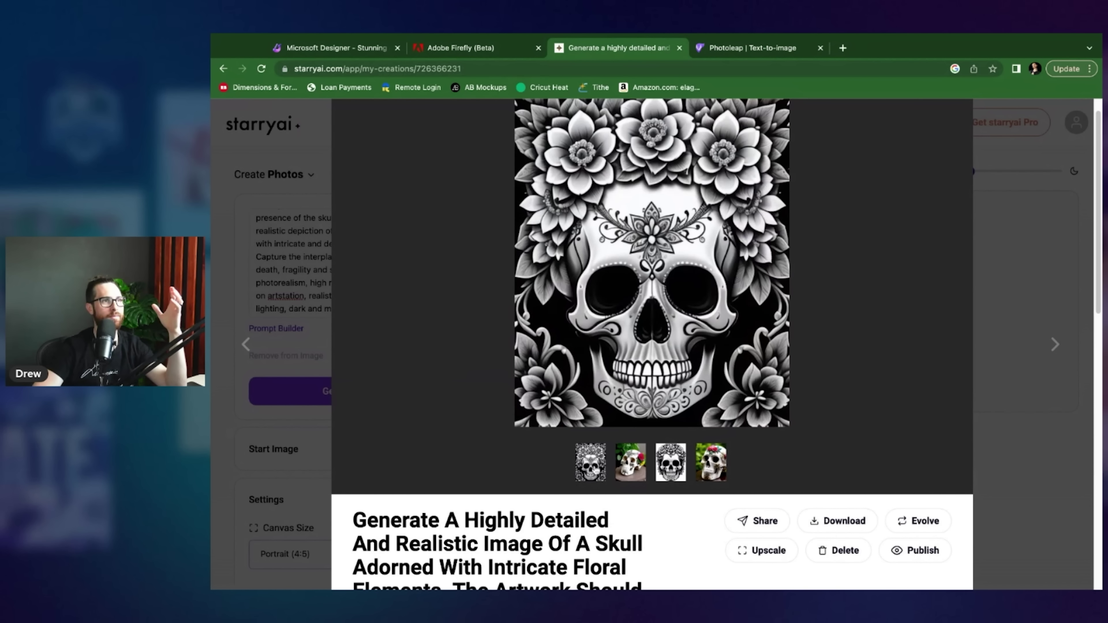
{"action": "key", "text": "Right"}
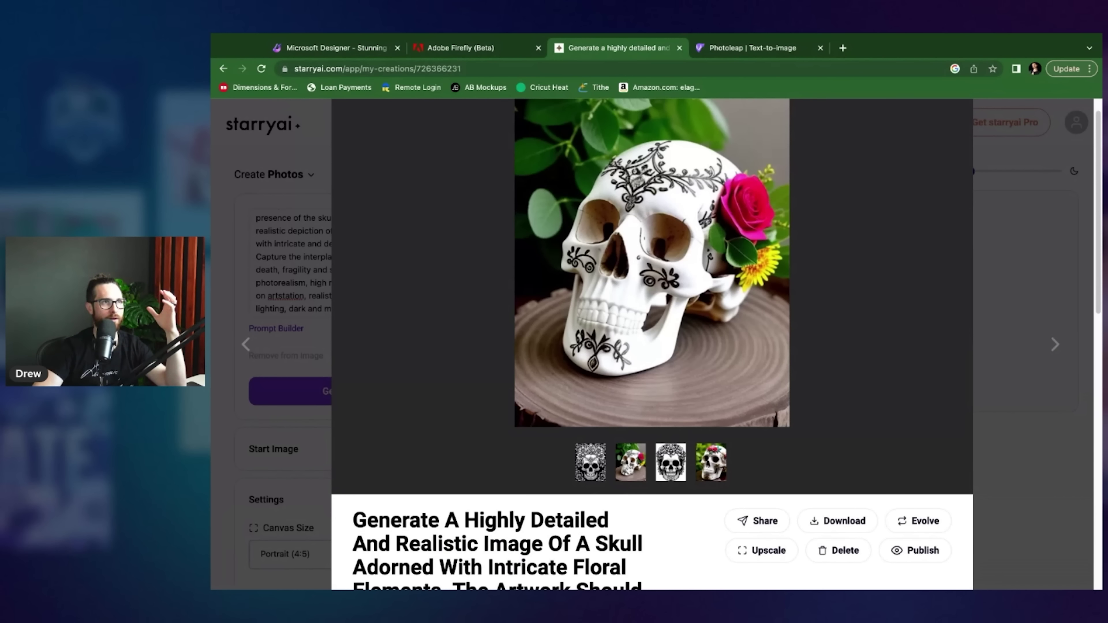
Step: Scroll through the creation details and close the image viewer
{"action": "scroll", "coordinate": [629, 469], "scroll_direction": "down", "scroll_amount": 4}
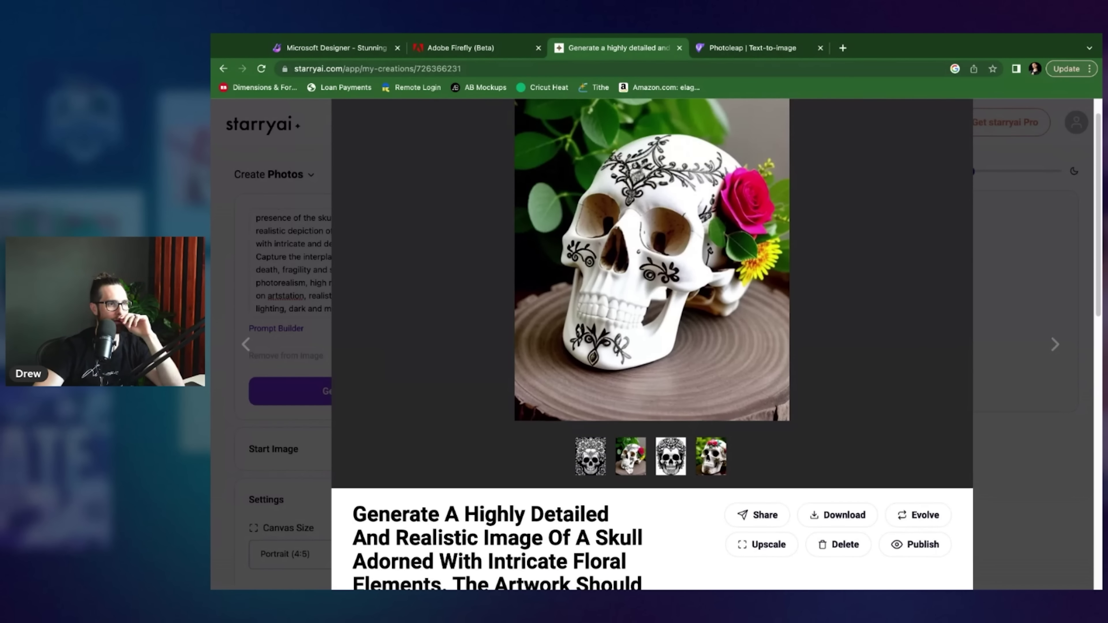
{"action": "scroll", "coordinate": [630, 469], "scroll_direction": "up", "scroll_amount": 3}
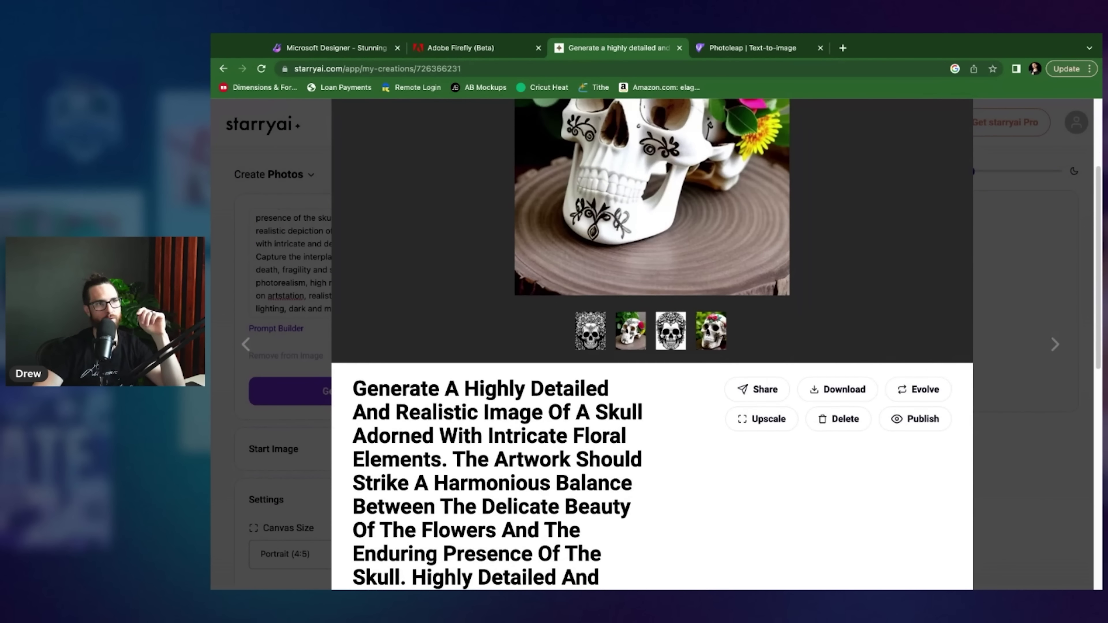
{"action": "scroll", "coordinate": [629, 469], "scroll_direction": "up", "scroll_amount": 3}
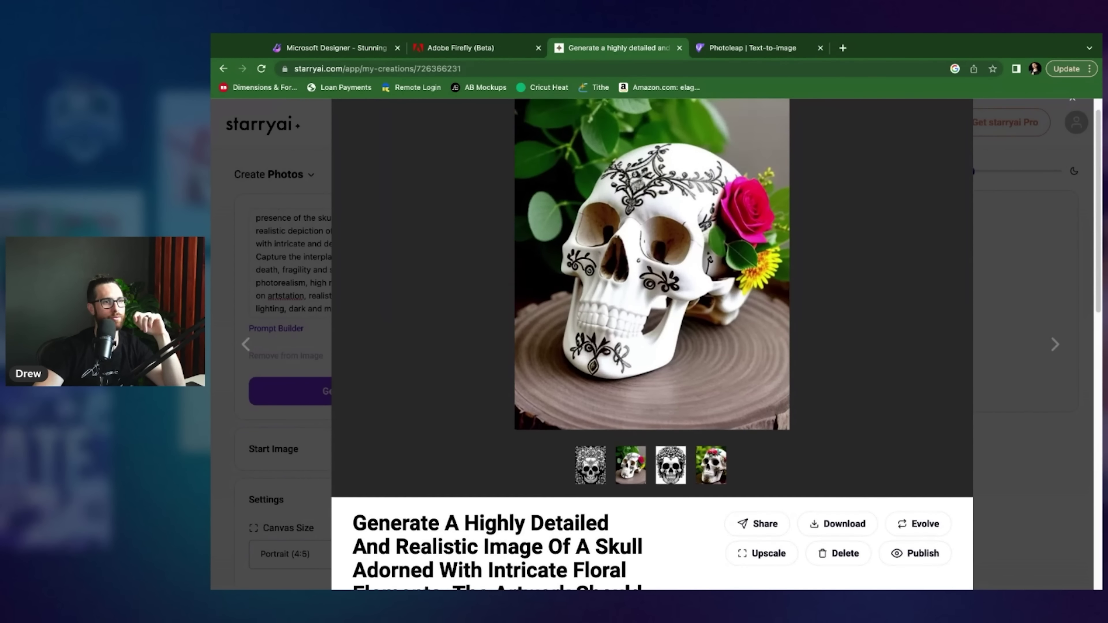
{"action": "scroll", "coordinate": [629, 469], "scroll_direction": "down", "scroll_amount": 1}
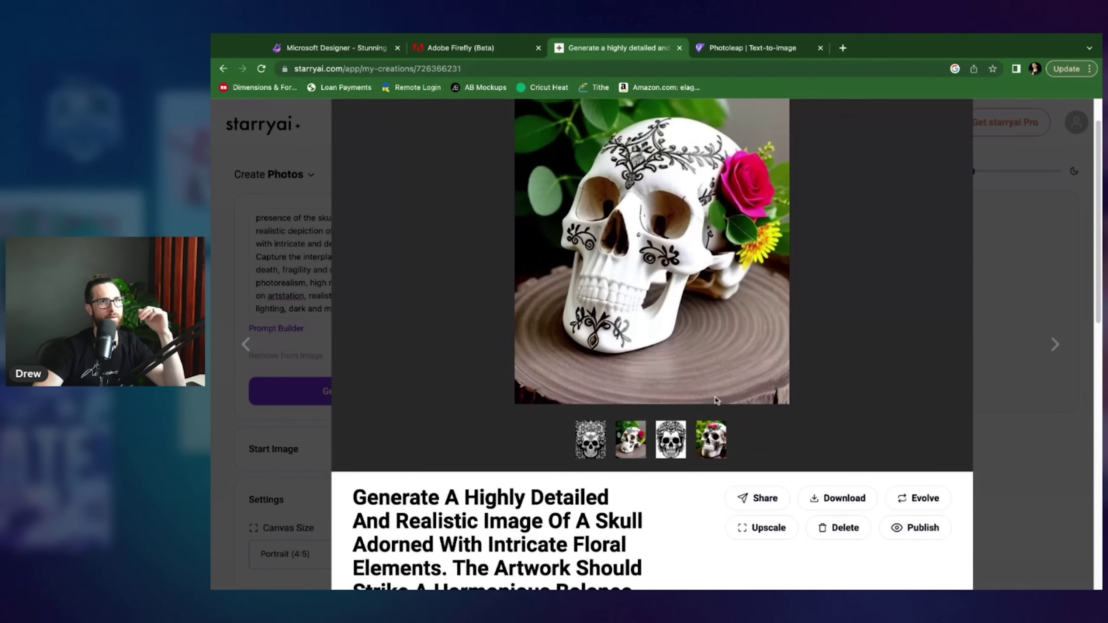
{"action": "scroll", "coordinate": [824, 306], "scroll_direction": "up", "scroll_amount": 1}
{"action": "left_click", "coordinate": [823, 306]}
Step: Start a new starryai Art creation and paste the floral skull prompt
{"action": "left_click", "coordinate": [849, 127]}
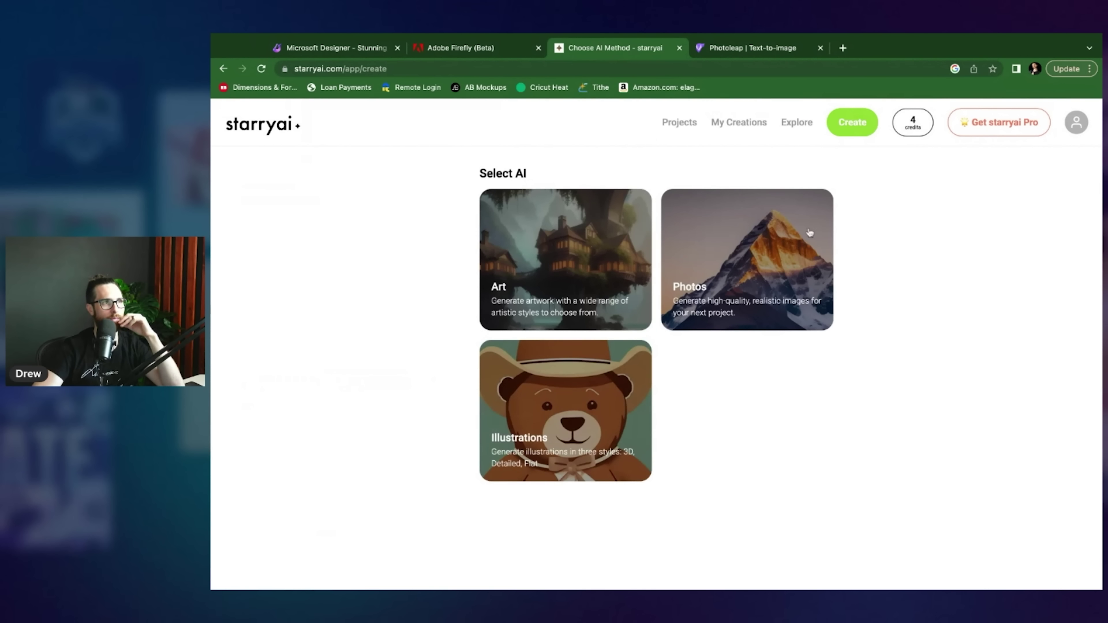
{"action": "left_click", "coordinate": [580, 273]}
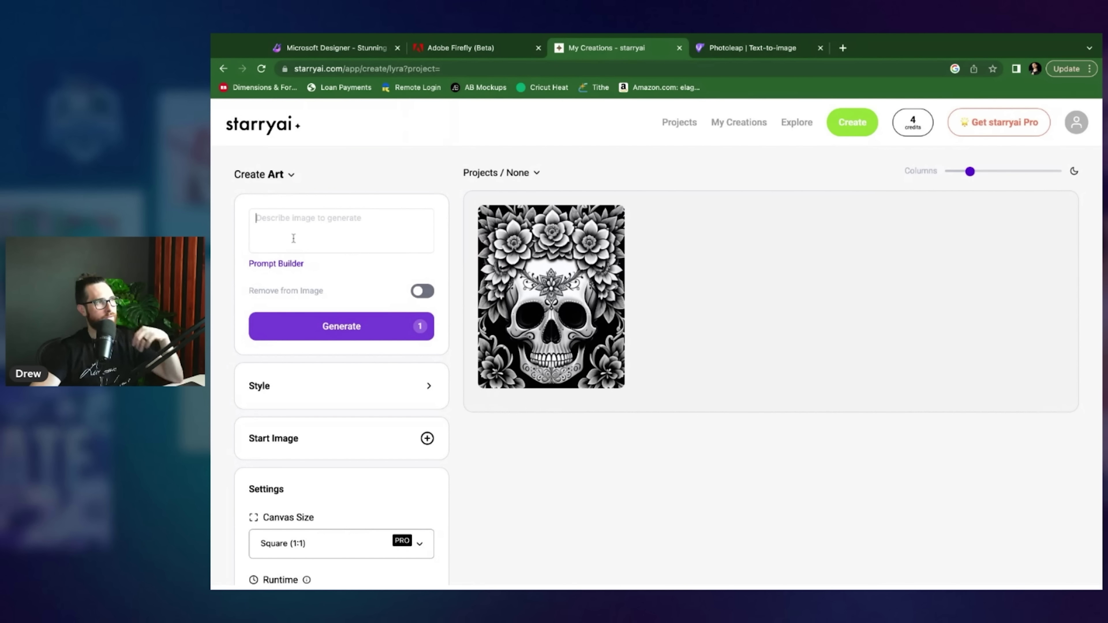
{"action": "left_click", "coordinate": [278, 174]}
{"action": "left_click", "coordinate": [340, 235]}
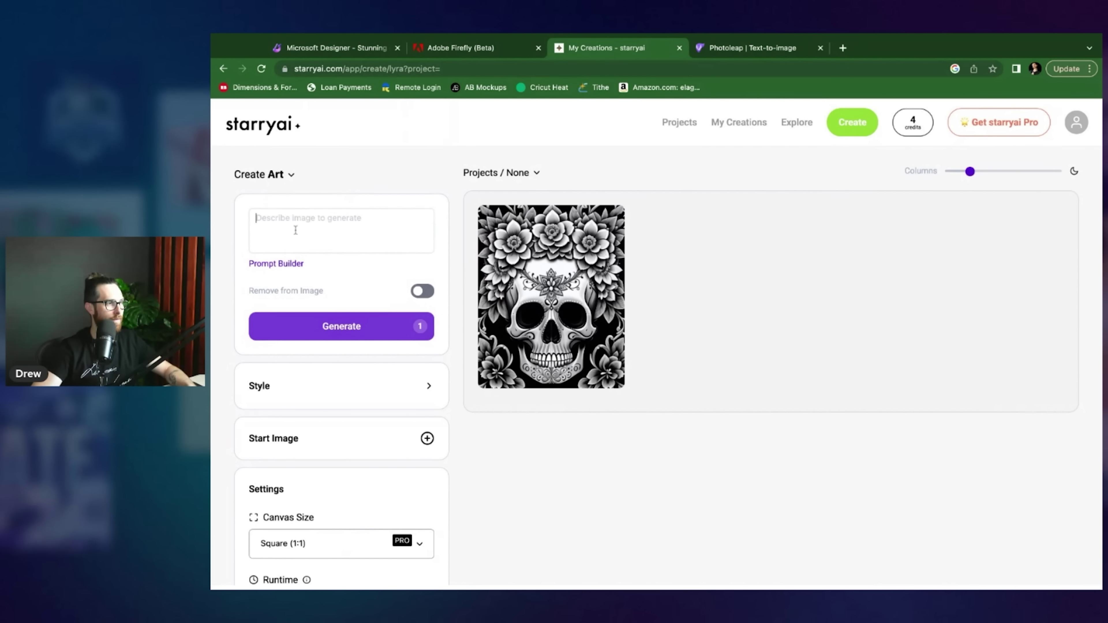
{"action": "key", "text": "ctrl+v"}
Step: Choose Fantasy style and Portrait (4:5) canvas, then generate the image
{"action": "left_click", "coordinate": [364, 448]}
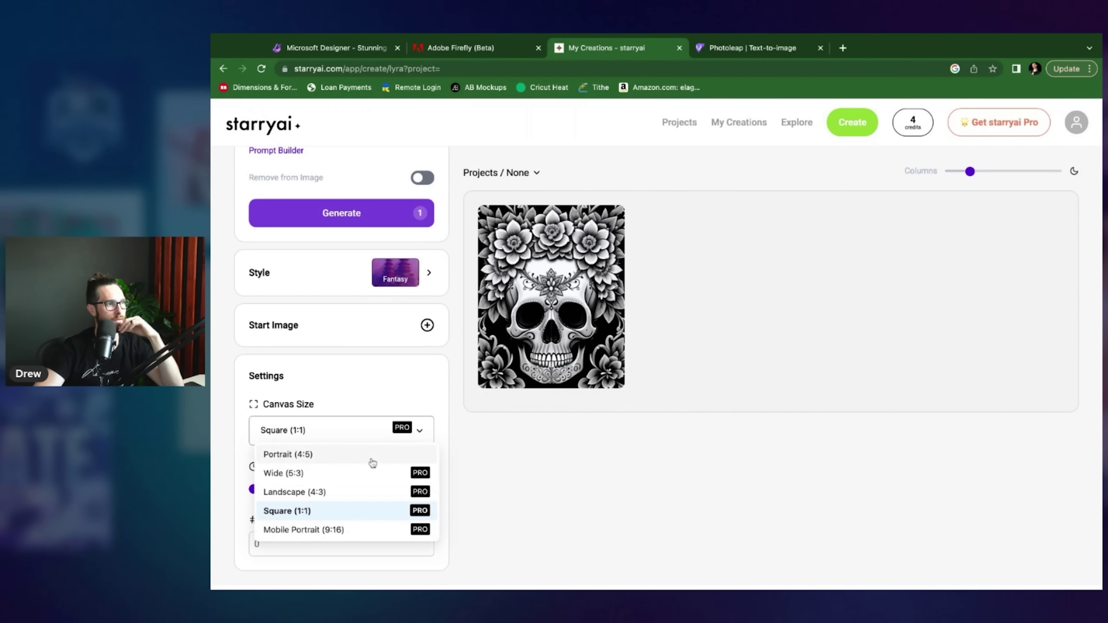
{"action": "left_click", "coordinate": [371, 453]}
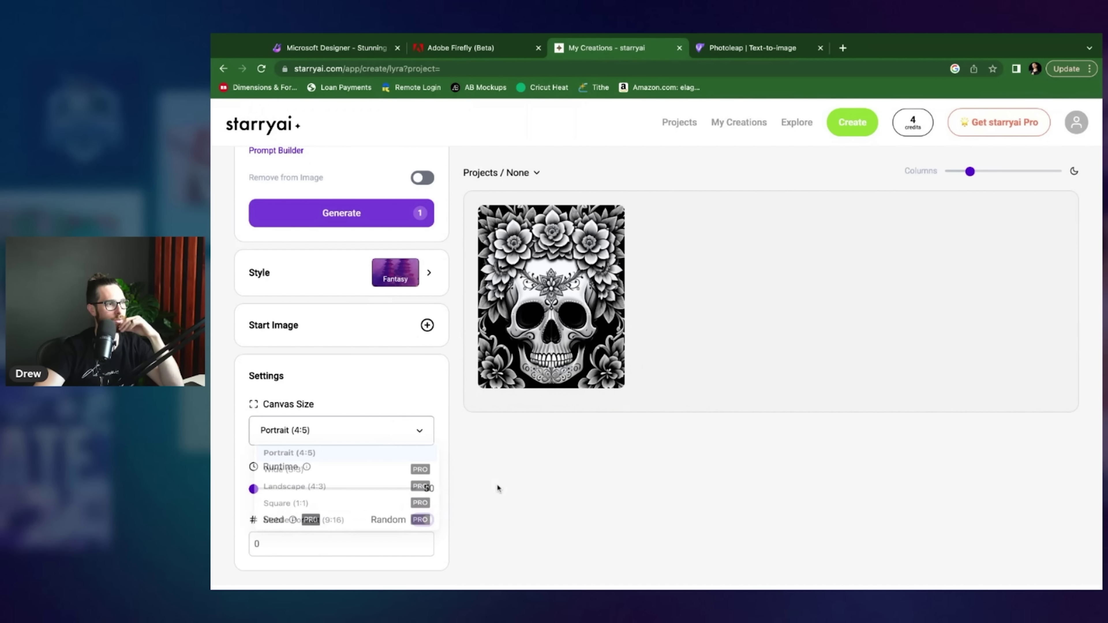
{"action": "scroll", "coordinate": [357, 436], "scroll_direction": "up", "scroll_amount": 5}
{"action": "left_click", "coordinate": [360, 393]}
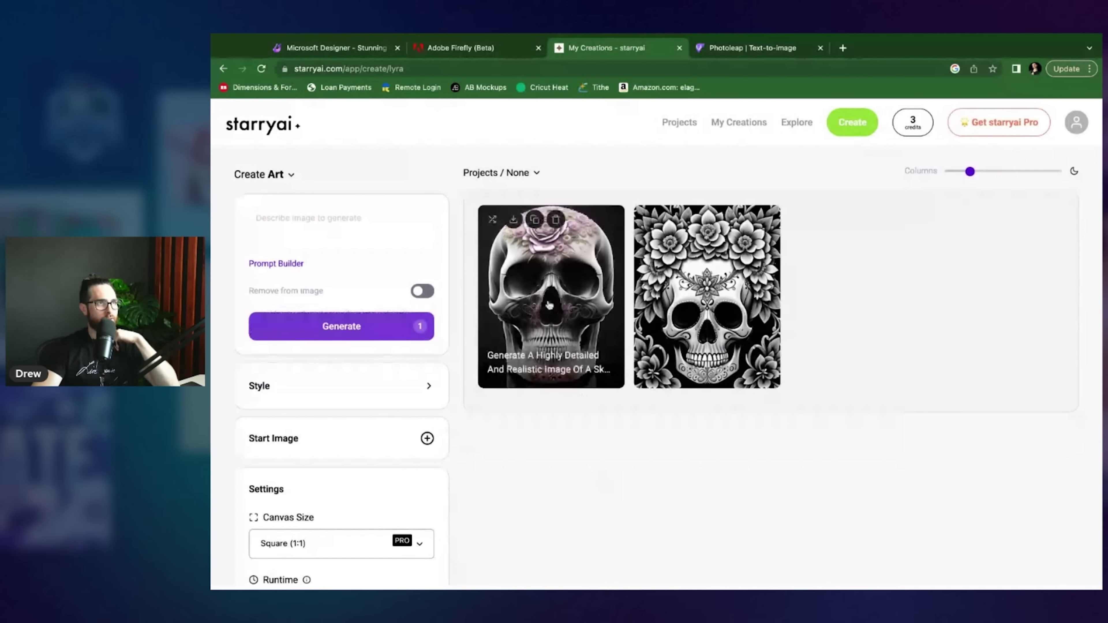
Step: Open the new rose skull creation and view each of its four variations
{"action": "left_click", "coordinate": [549, 302]}
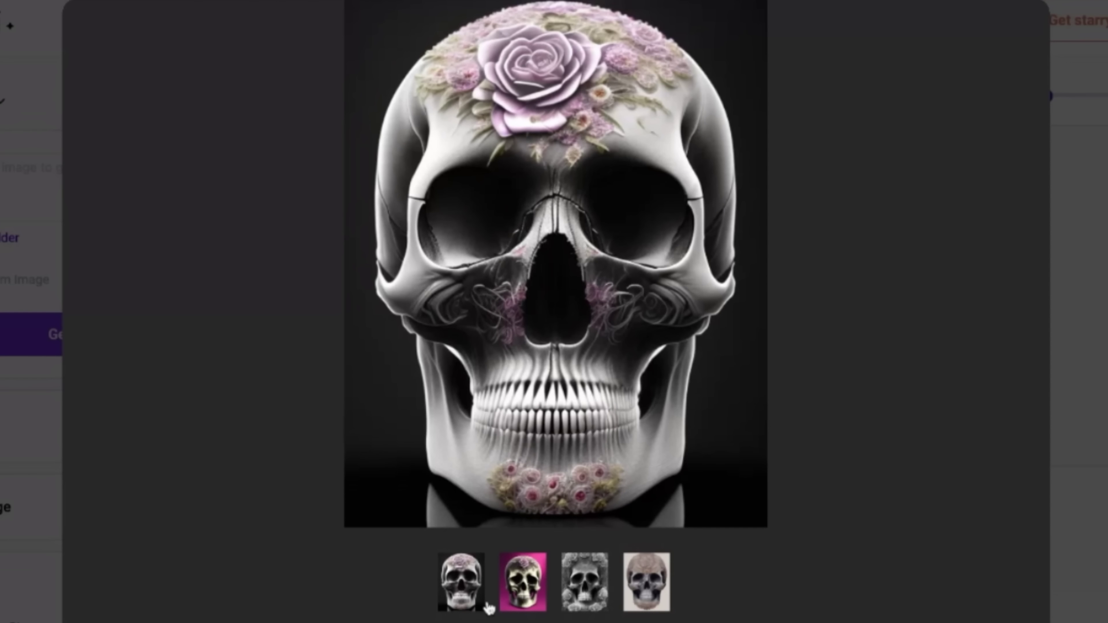
{"action": "left_click", "coordinate": [519, 598]}
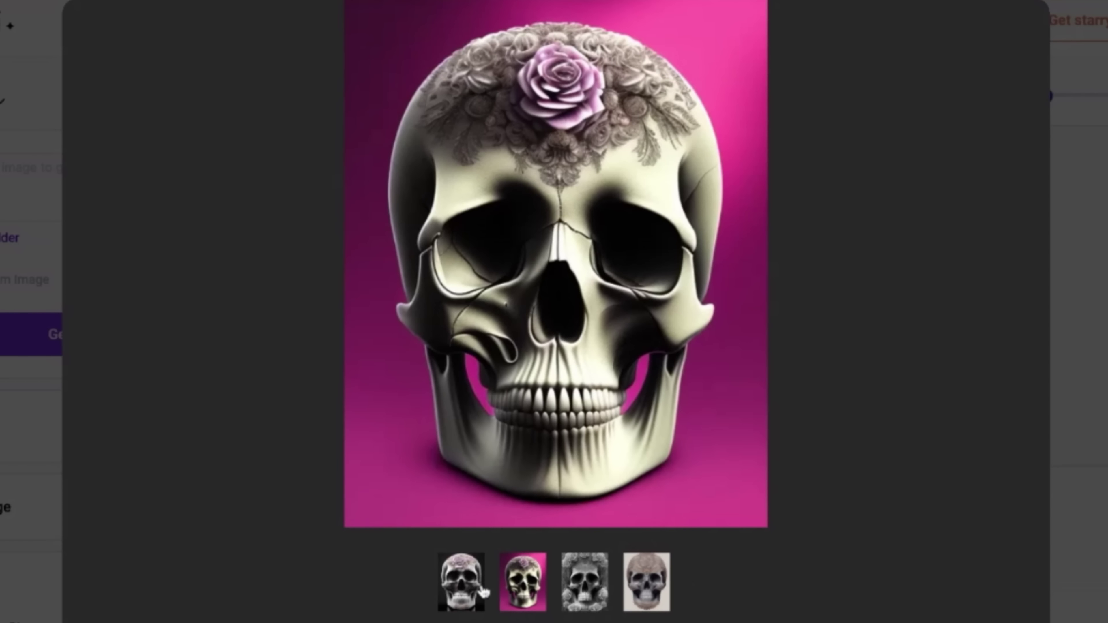
{"action": "left_click", "coordinate": [469, 590]}
{"action": "left_click", "coordinate": [525, 588]}
{"action": "left_click", "coordinate": [584, 579]}
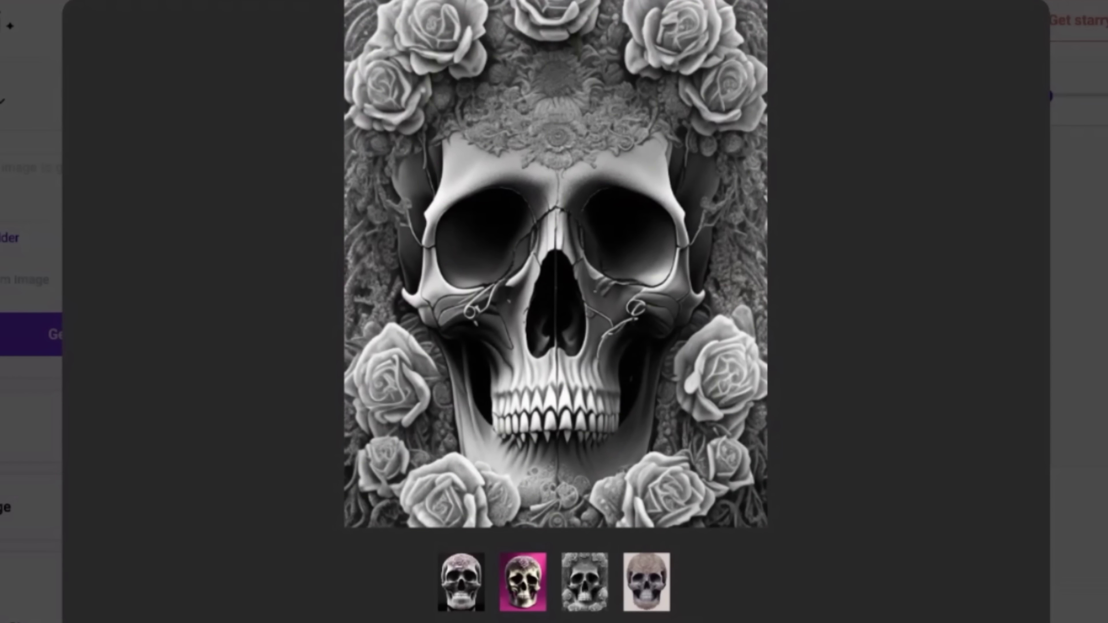
{"action": "left_click", "coordinate": [647, 580]}
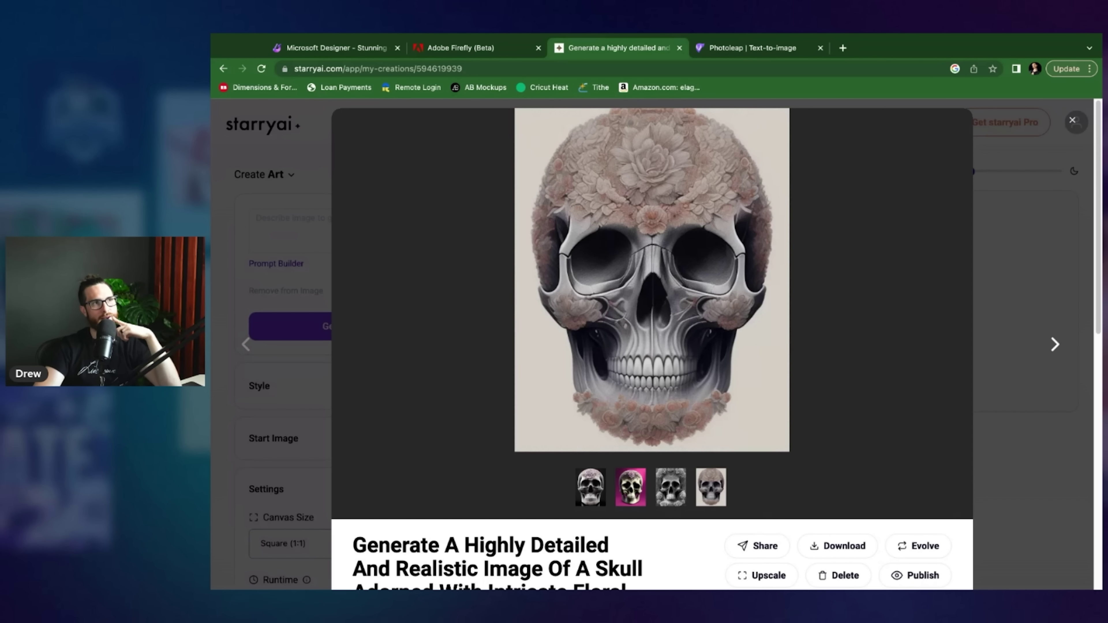
{"action": "left_click", "coordinate": [591, 488]}
Step: Scroll down and read the creation's full prompt text
{"action": "scroll", "coordinate": [591, 488], "scroll_direction": "down", "scroll_amount": 7}
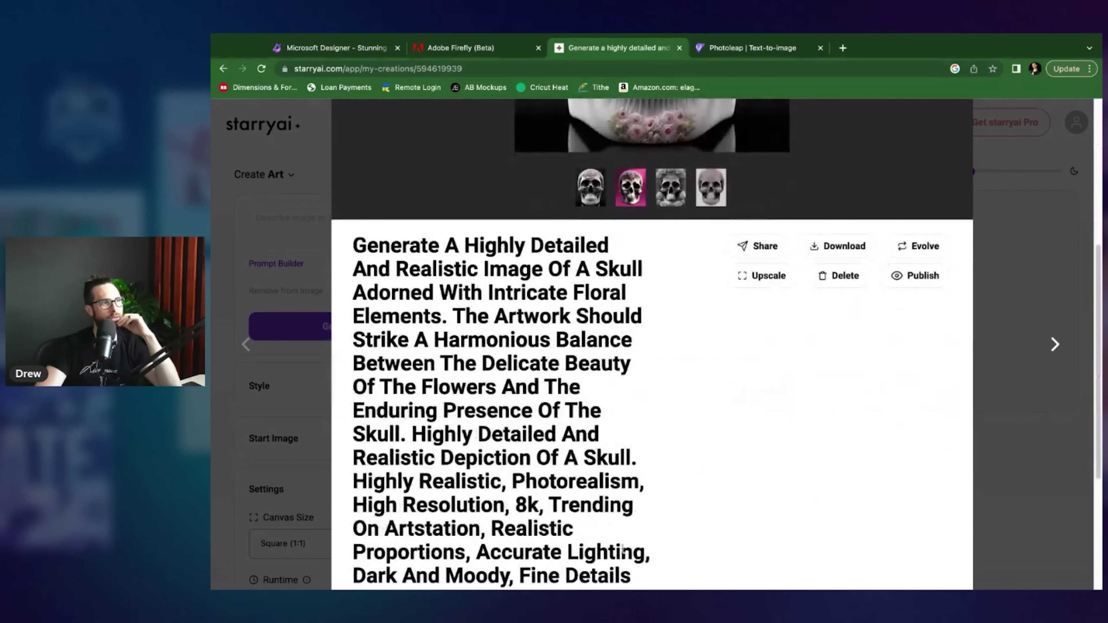
{"action": "left_click_drag", "start_coordinate": [410, 340], "coordinate": [617, 552]}
{"action": "scroll", "coordinate": [644, 437], "scroll_direction": "down", "scroll_amount": 5}
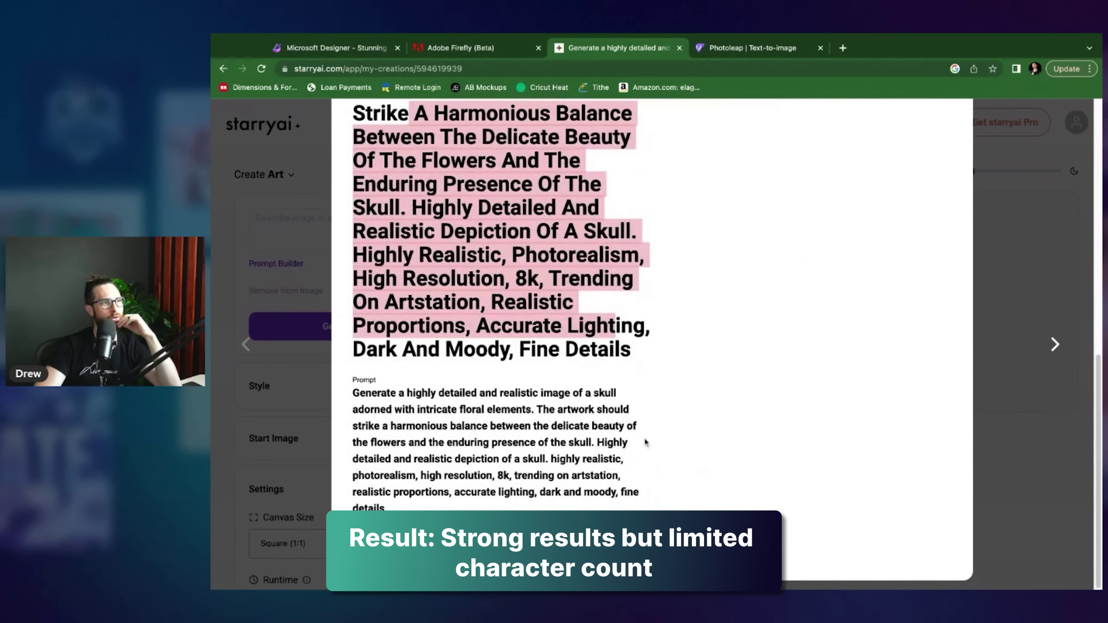
{"action": "left_click", "coordinate": [643, 438]}
{"action": "scroll", "coordinate": [785, 275], "scroll_direction": "up", "scroll_amount": 10}
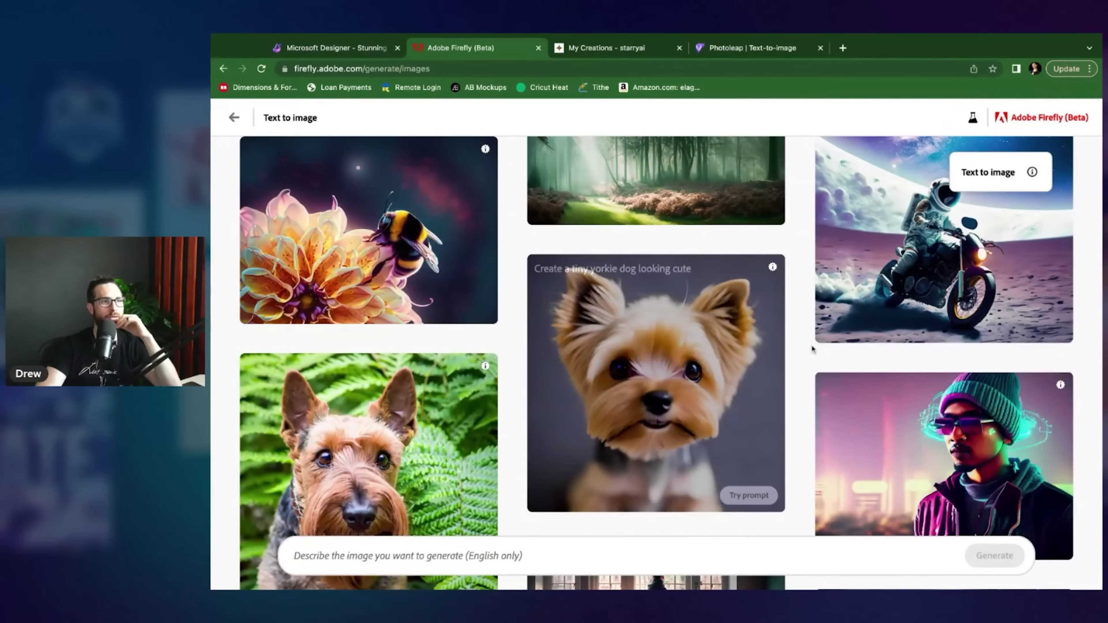
Step: Paste the skull prompt into Firefly, delete the 'Adorn the skull…' sentence, and generate
{"action": "scroll", "coordinate": [812, 348], "scroll_direction": "down", "scroll_amount": 1}
{"action": "scroll", "coordinate": [813, 348], "scroll_direction": "up", "scroll_amount": 8}
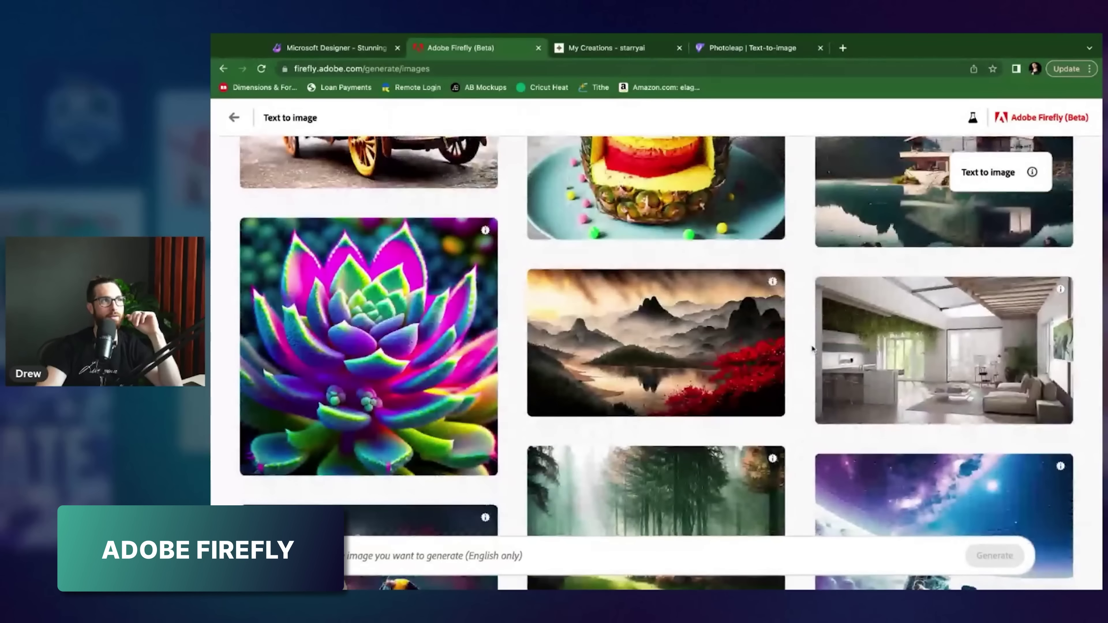
{"action": "scroll", "coordinate": [812, 349], "scroll_direction": "up", "scroll_amount": 6}
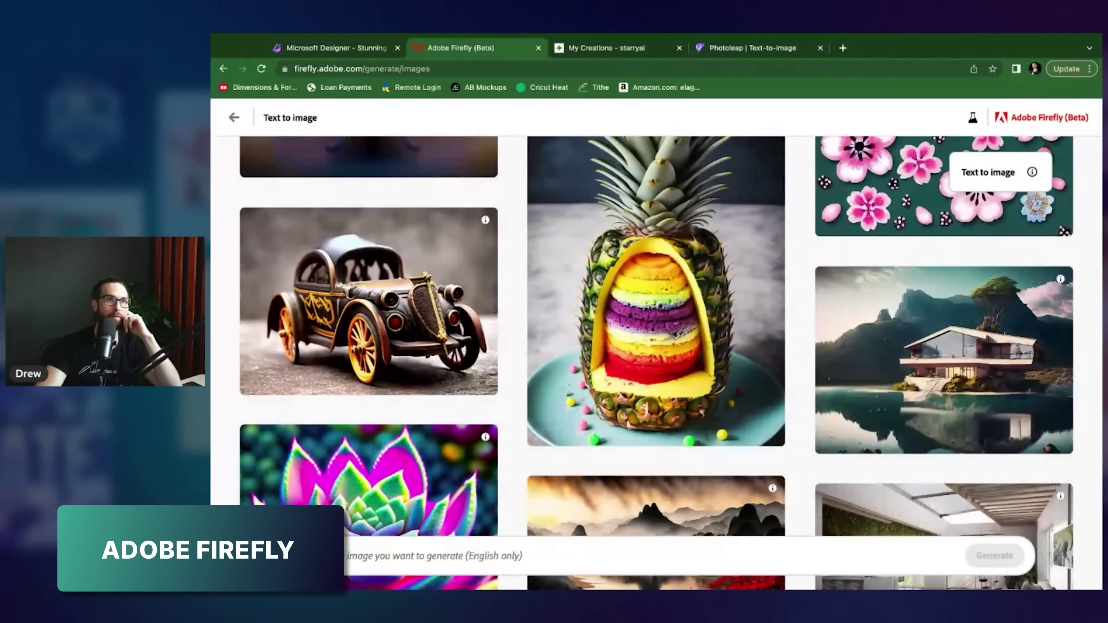
{"action": "scroll", "coordinate": [509, 466], "scroll_direction": "down", "scroll_amount": 10}
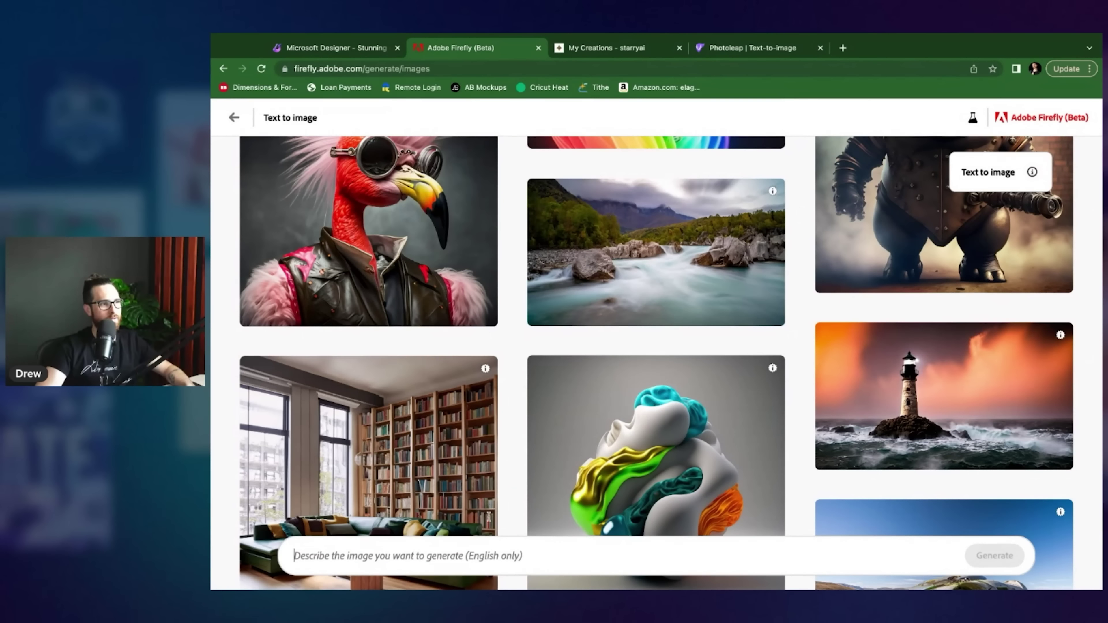
{"action": "type", "text": "Generate a highly detailed and realistic image of a skull adorned with intricate floral elements. The artwork should strike a harmonious balance between the delicate beauty of the flowers and the enduring presence of the skull. Highly detailed and realistic depiction of a skull. Adorn the skull with intricate and delicate floral elements. Capture the interplay between life and death, fragility and strength. Emphasize the minute details of the skull and the floral elements. Ensure that the composition evokes a sense of beauty and fascination, highly realistic, photorealism, high resolution, 8k, trending on artstation, realistic proportions, accurate lighting, dark and moody, fine details"}
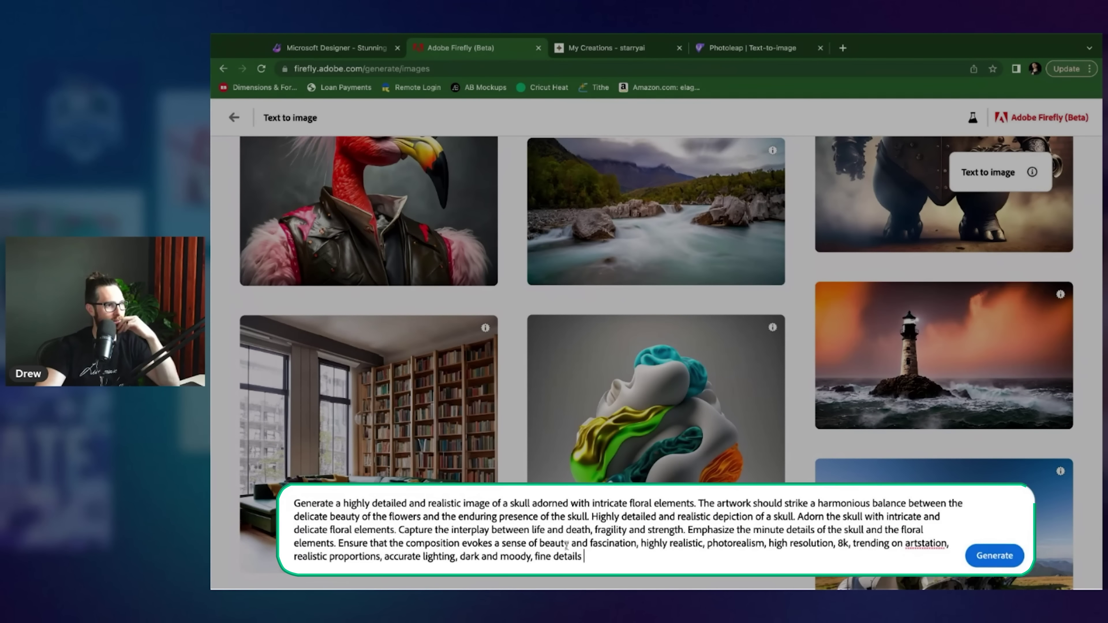
{"action": "left_click_drag", "start_coordinate": [798, 516], "coordinate": [834, 530]}
{"action": "key", "text": "BackSpace"}
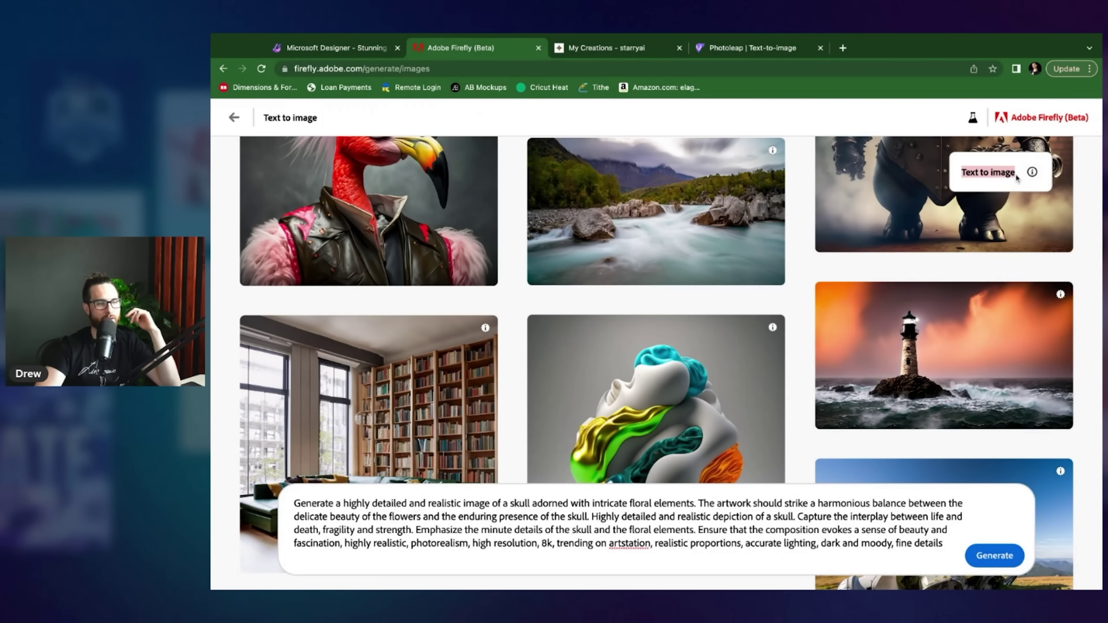
{"action": "left_click", "coordinate": [994, 555]}
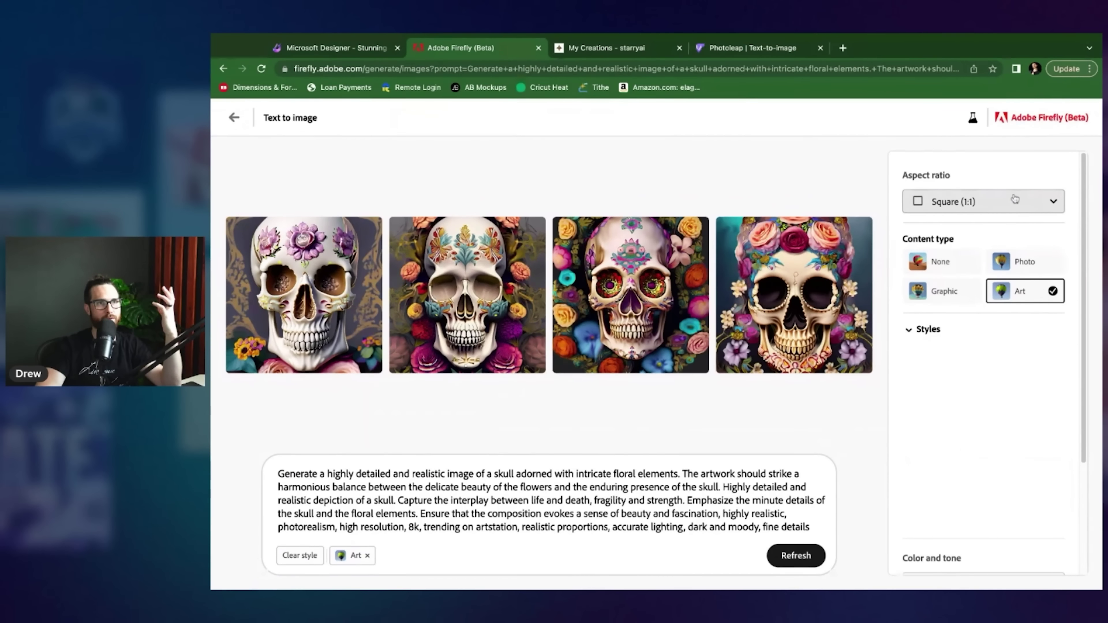
Step: Keep Square (1:1), switch content type to Photo, then remove the Photo tag from the prompt
{"action": "left_click", "coordinate": [1091, 149]}
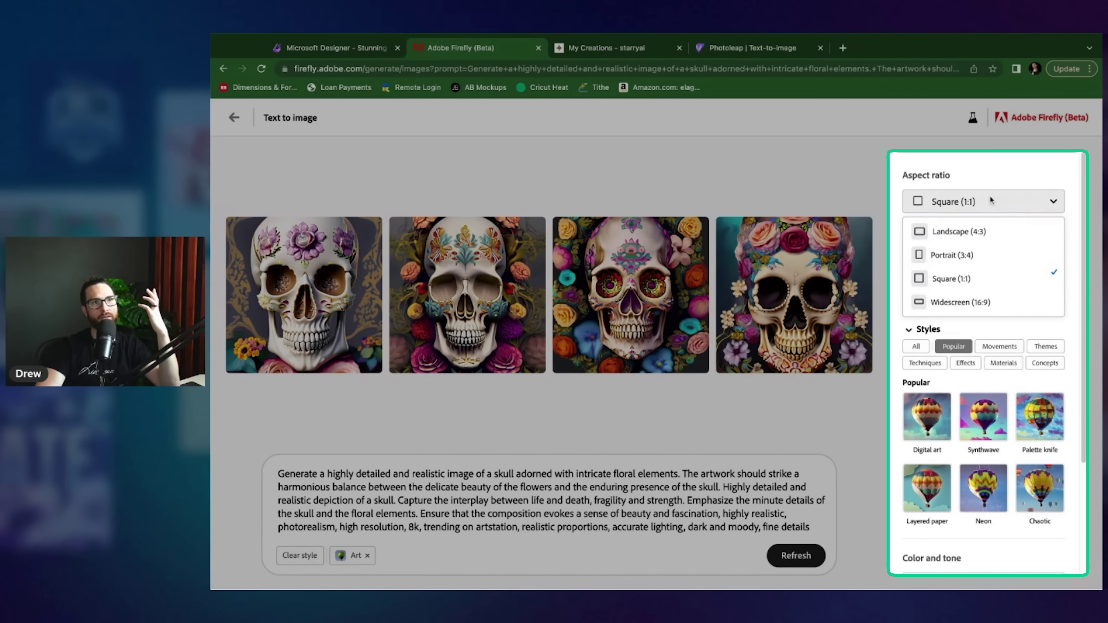
{"action": "left_click", "coordinate": [989, 195]}
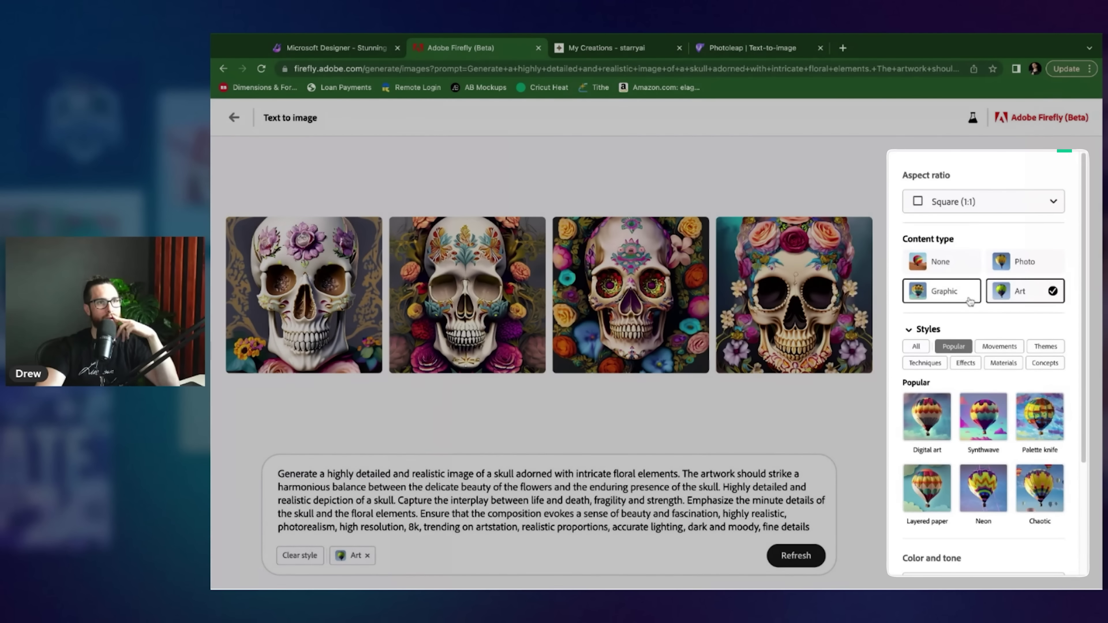
{"action": "left_click", "coordinate": [968, 299]}
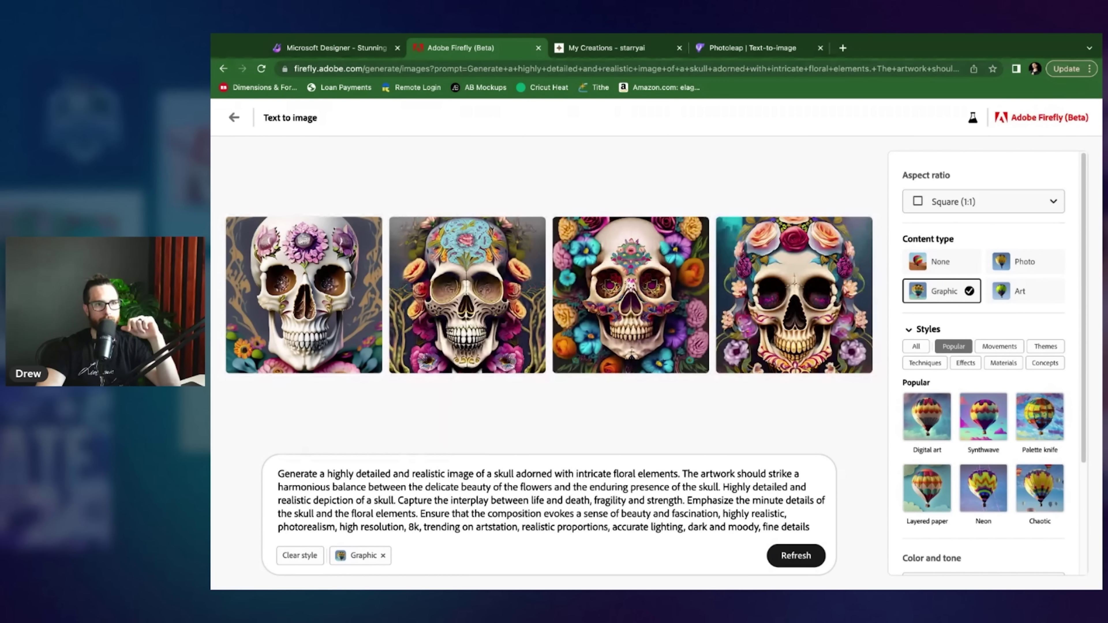
{"action": "left_click", "coordinate": [1024, 261]}
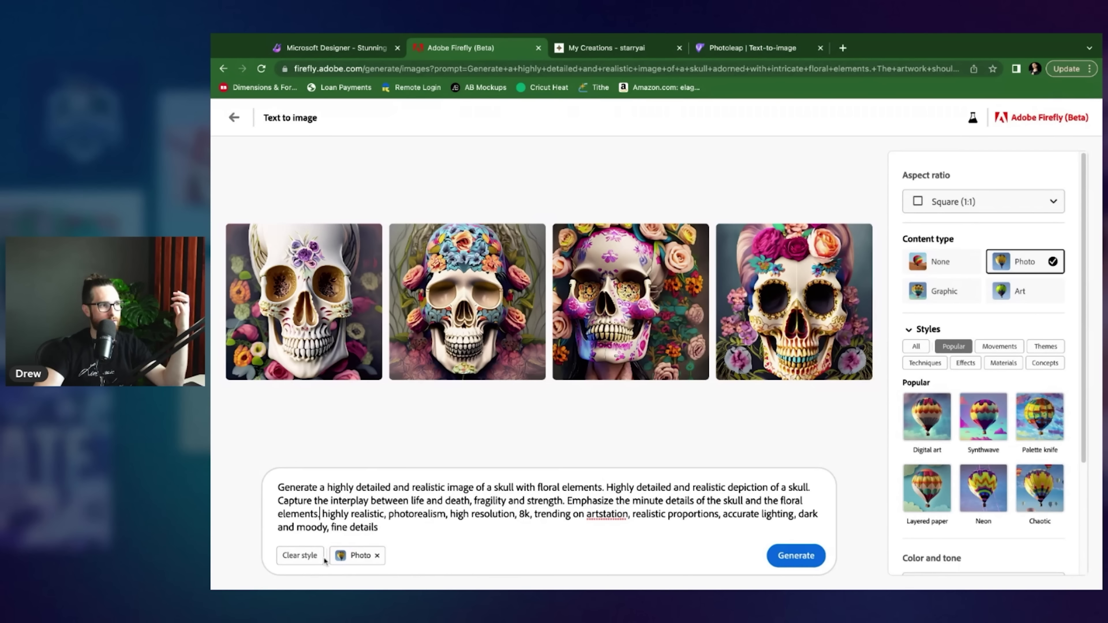
{"action": "left_click", "coordinate": [305, 557]}
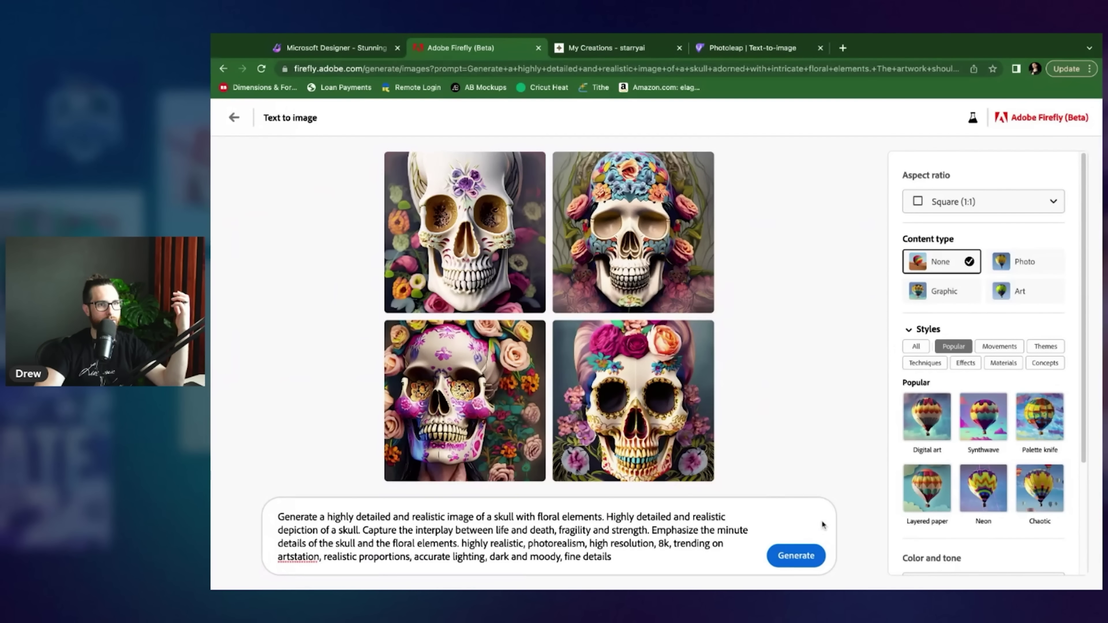
Step: Generate four skull images from the shortened floral skull prompt with the style cleared
{"action": "left_click", "coordinate": [819, 550]}
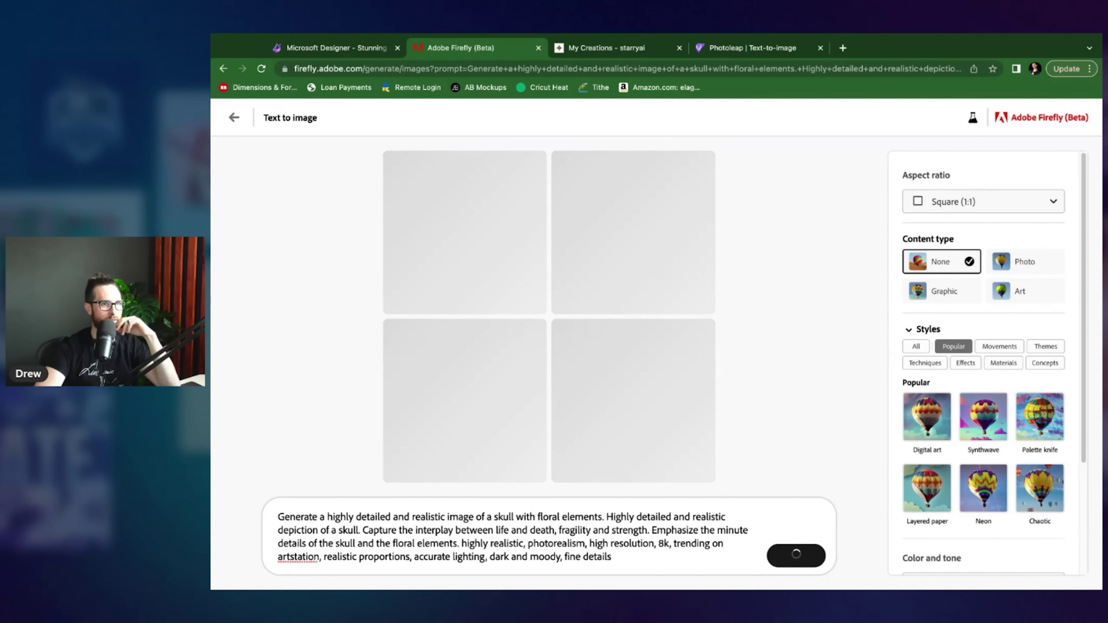
{"action": "scroll", "coordinate": [967, 489], "scroll_direction": "down", "scroll_amount": 3}
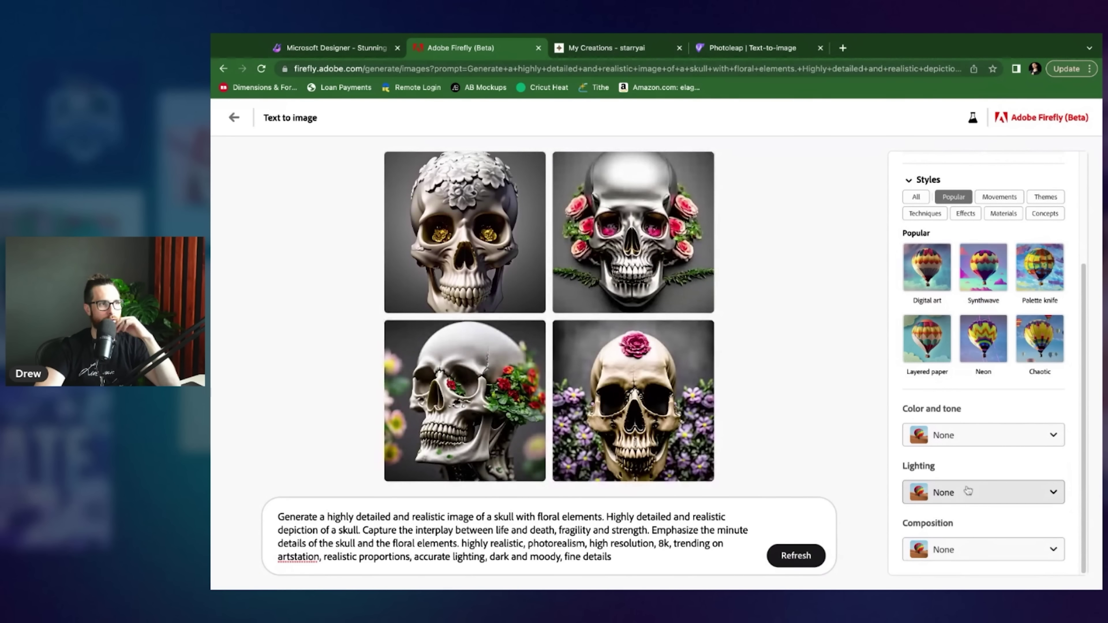
{"action": "scroll", "coordinate": [936, 475], "scroll_direction": "up", "scroll_amount": 3}
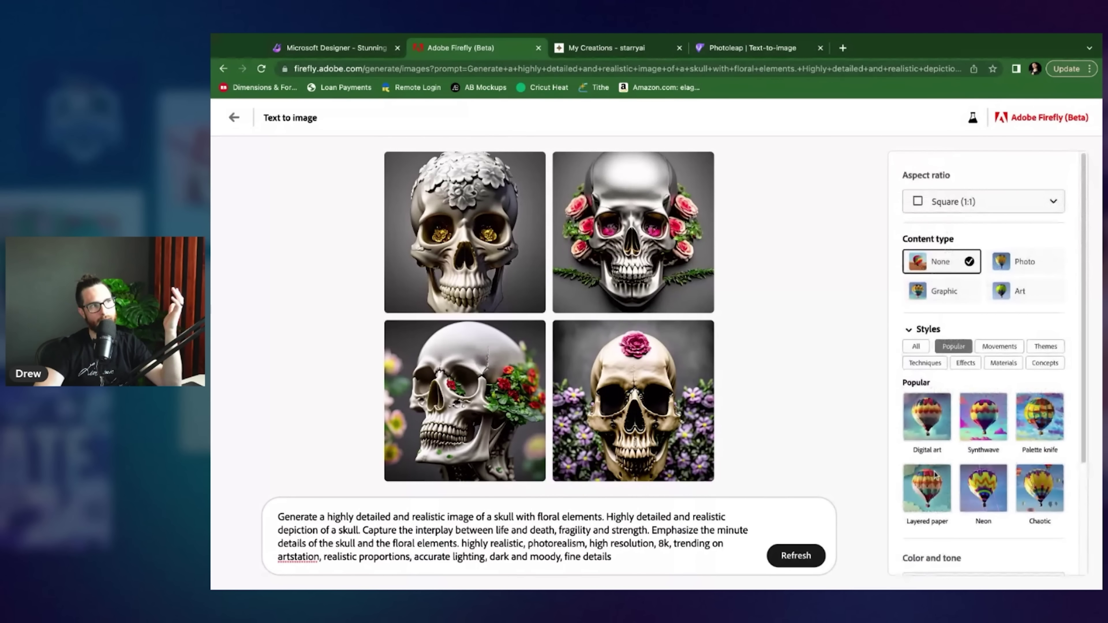
Step: Switch the content type to Photo and enlarge the third skull image
{"action": "left_click", "coordinate": [1025, 264]}
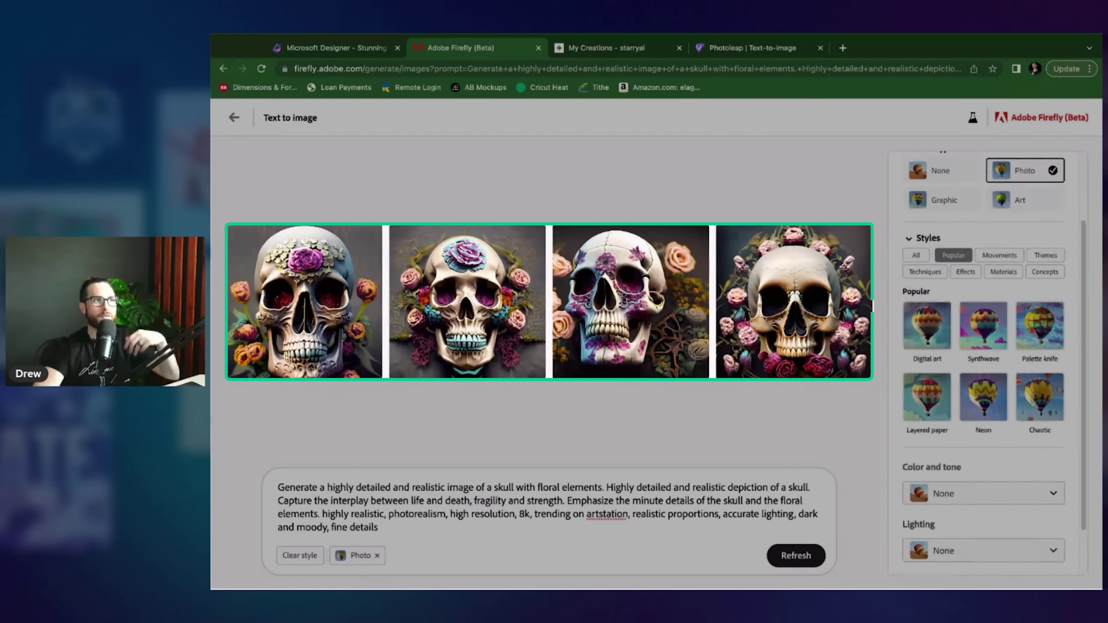
{"action": "mouse_move", "coordinate": [367, 346]}
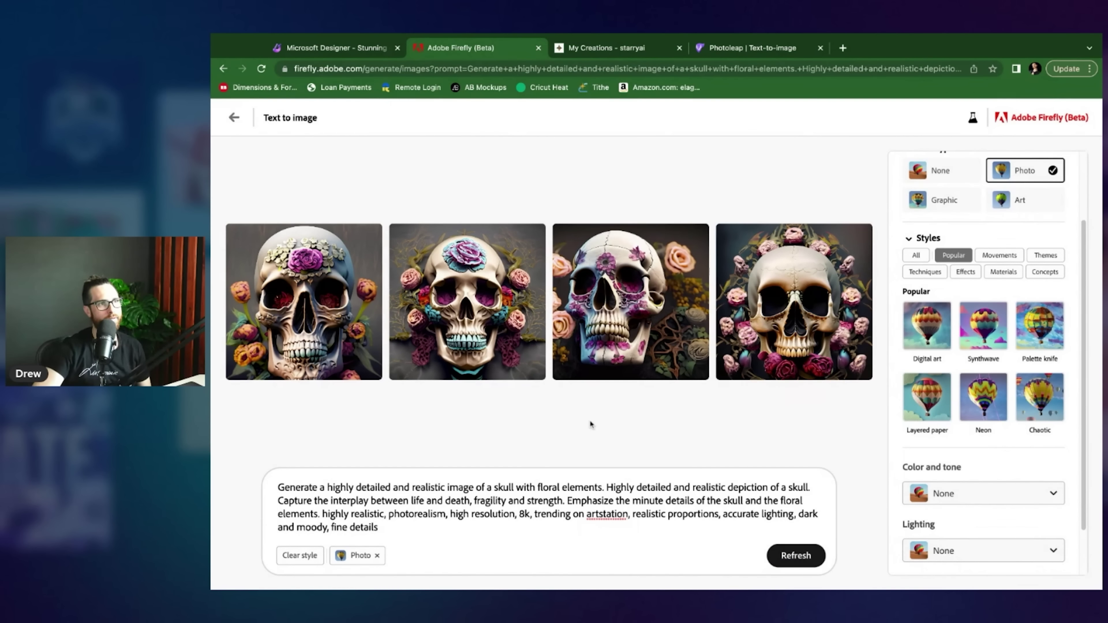
{"action": "left_click", "coordinate": [617, 325]}
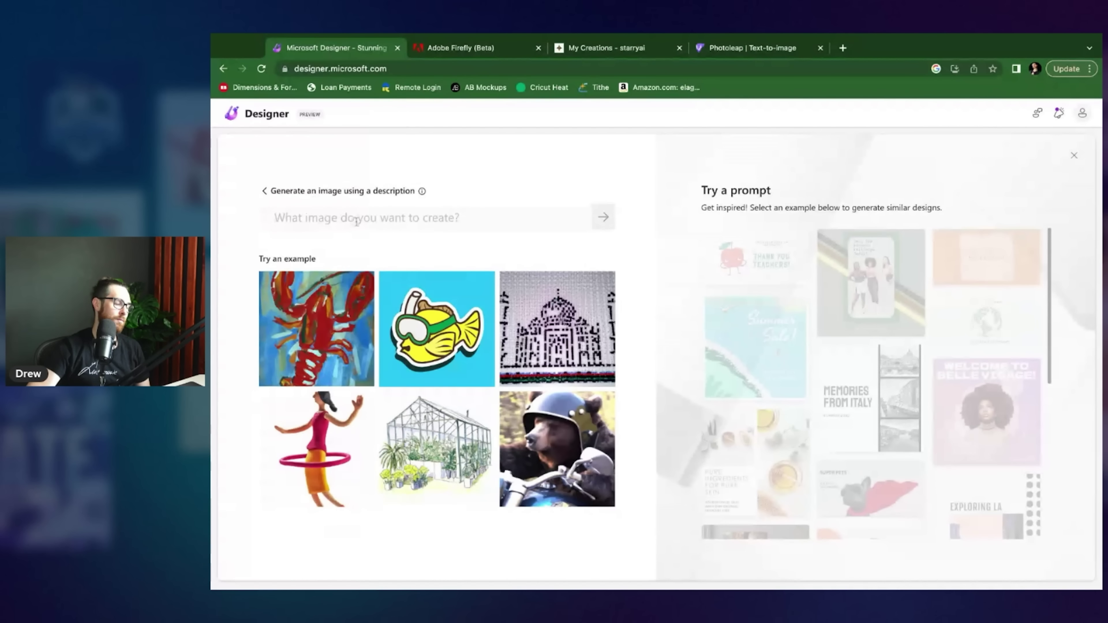
Step: Paste the floral skull prompt into Designer's description box and submit it
{"action": "key", "text": "super+v"}
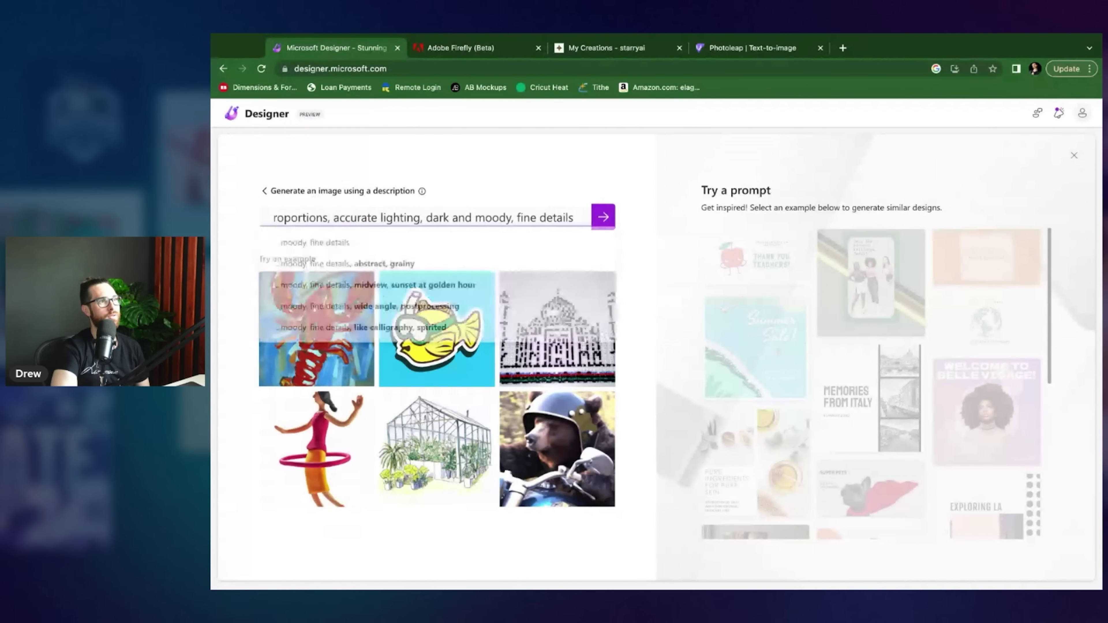
{"action": "key", "text": "Up"}
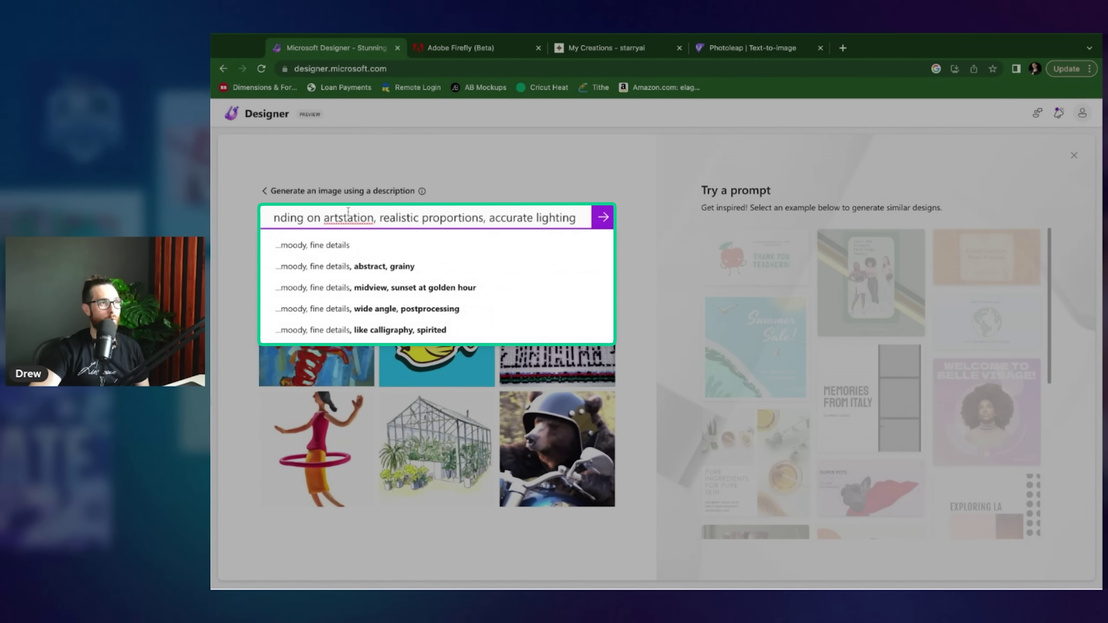
{"action": "left_click", "coordinate": [532, 167]}
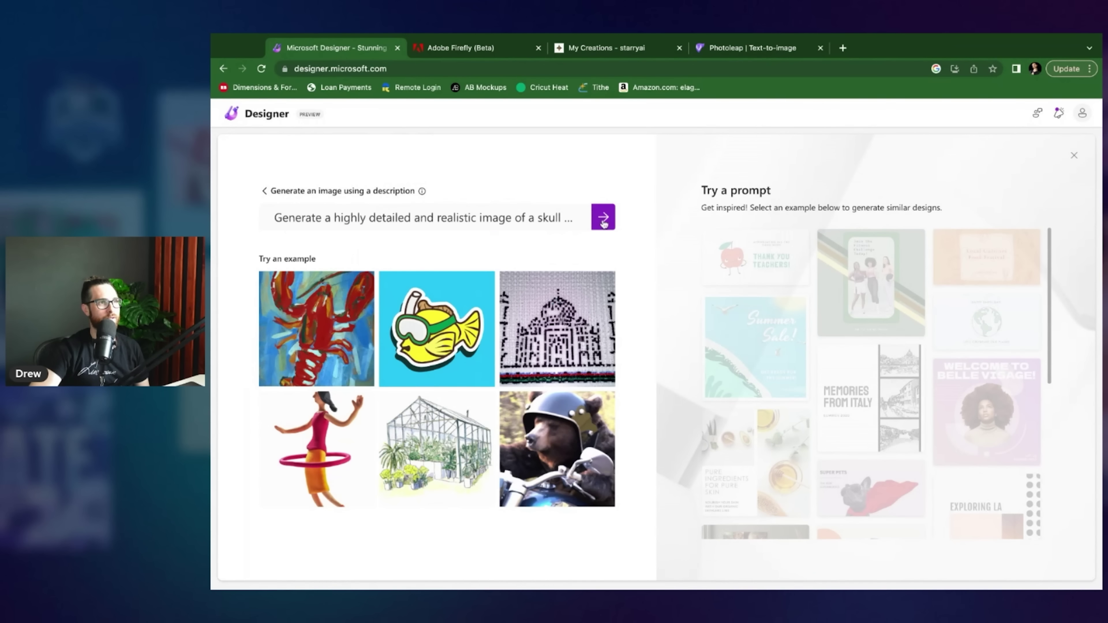
{"action": "left_click", "coordinate": [605, 218]}
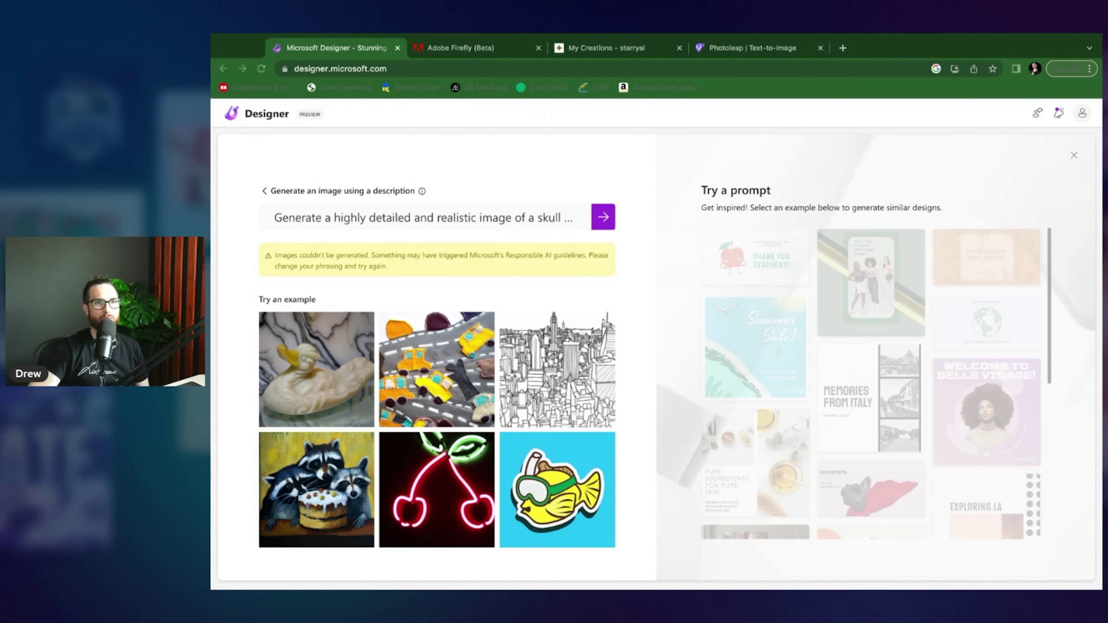
{"action": "left_click", "coordinate": [497, 212]}
Step: Resubmit the prompt, use a generated skull image, and customize the large floral skull design
{"action": "left_click", "coordinate": [611, 222]}
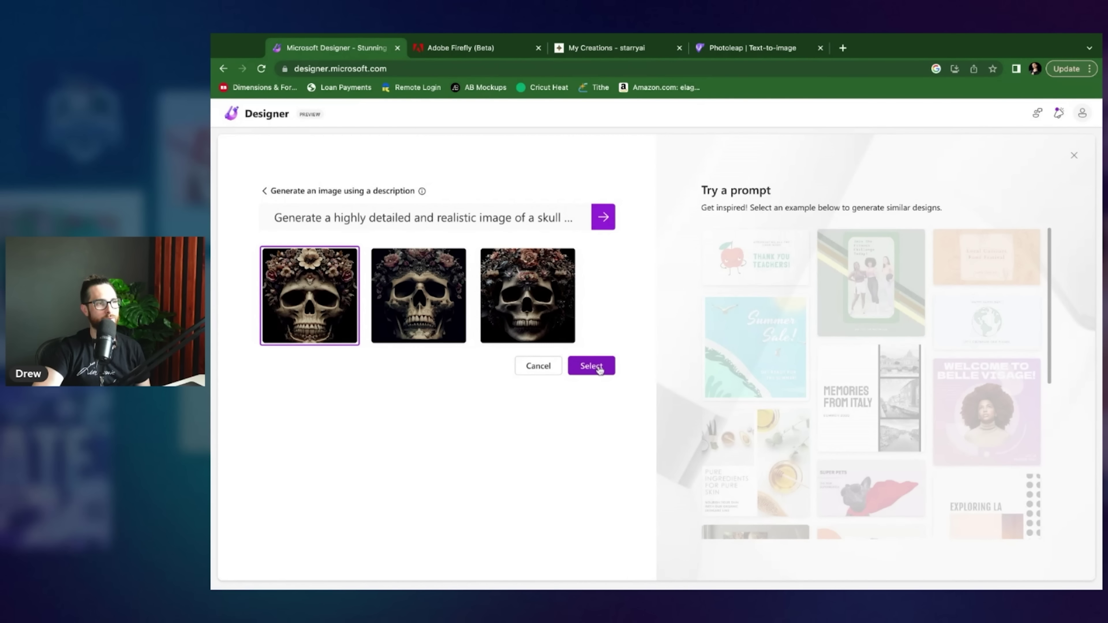
{"action": "left_click", "coordinate": [598, 368]}
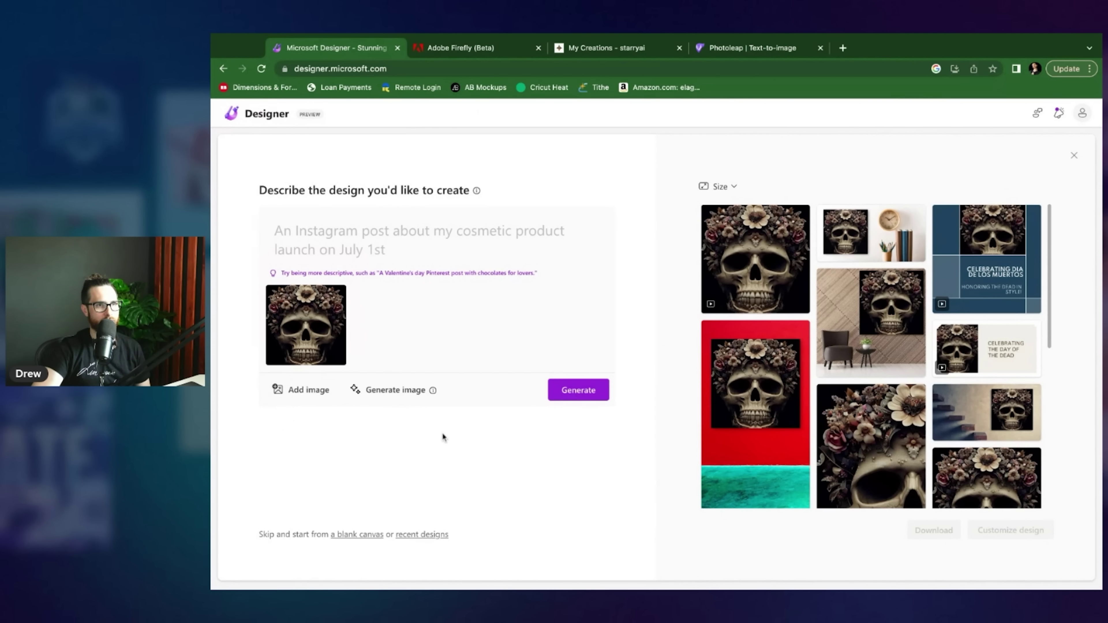
{"action": "scroll", "coordinate": [960, 489], "scroll_direction": "down", "scroll_amount": 3}
{"action": "left_click", "coordinate": [1004, 399]}
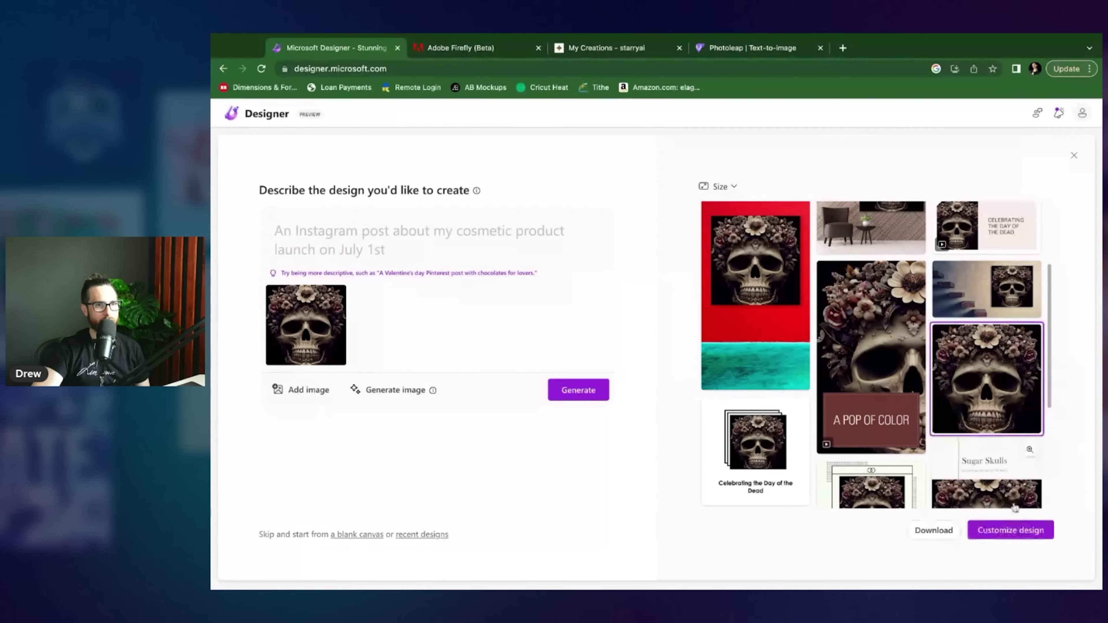
{"action": "left_click", "coordinate": [1003, 530]}
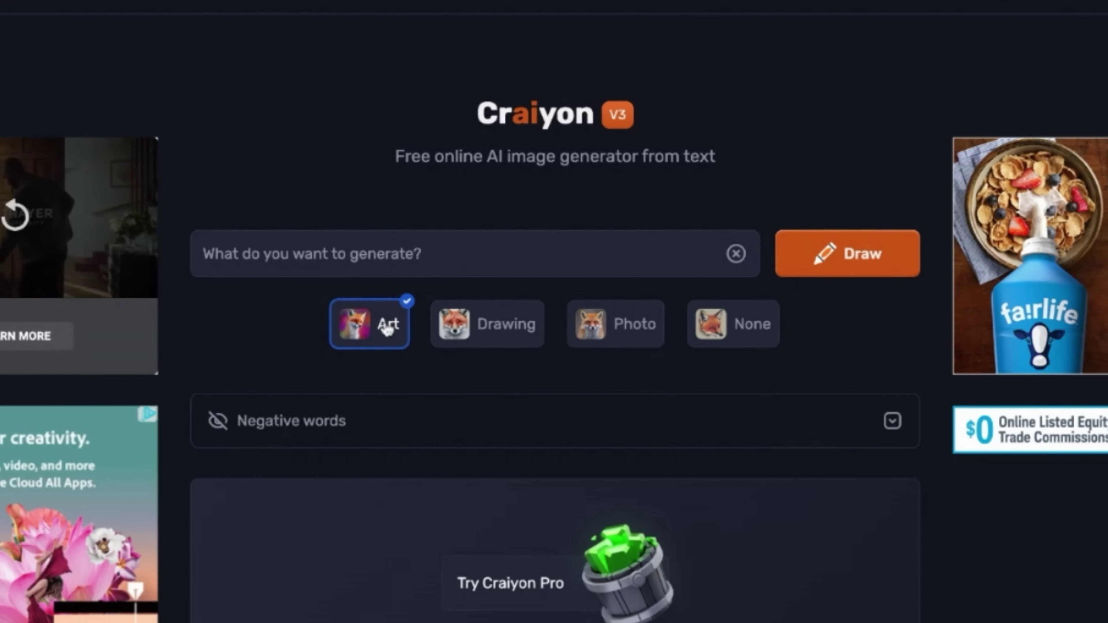
Step: Choose Craiyon's Photo style, paste the floral skull prompt, and start drawing
{"action": "left_click", "coordinate": [633, 330]}
{"action": "type", "text": "Generate a highly detailed and realistic image of a skull adorned with intricate floral elements. The artwork should strike a harmonious balance between the delicate beauty of the flowers and the enduring presence of the skull. Highly detailed and realistic depiction of a skull. Emphasize the minute details of the skull and the floral elements. Ensure that the composition evokes a sense of beauty and fascination. highly realistic, photorealism, high resolution, 8k, trending on artstation, realistic proportions, accurate lighting, dark and moody, fine details"}
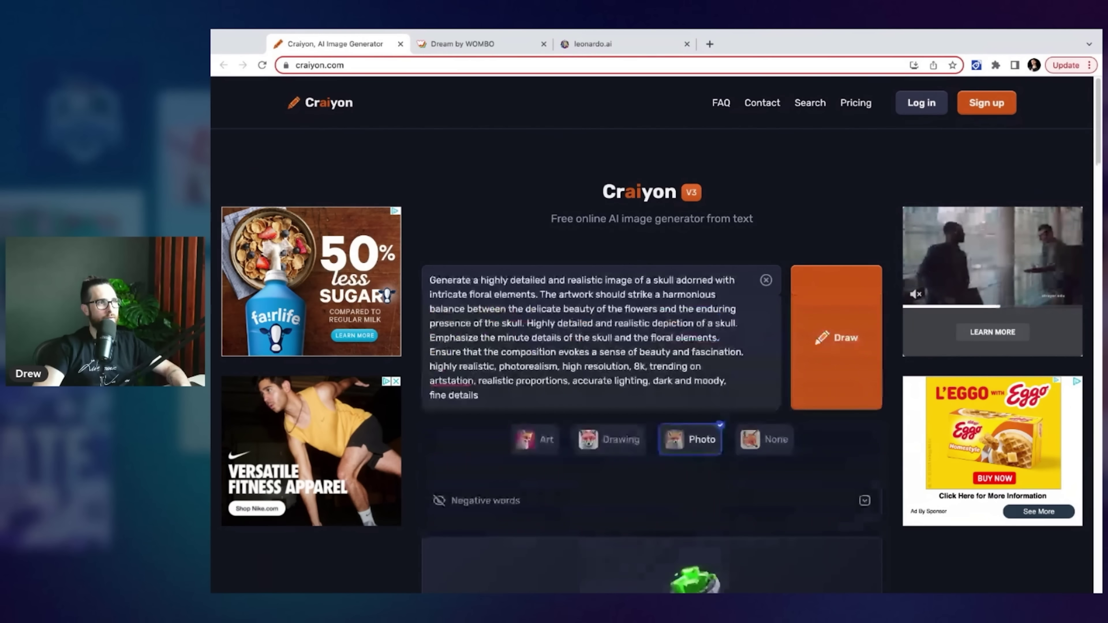
{"action": "left_click", "coordinate": [581, 334]}
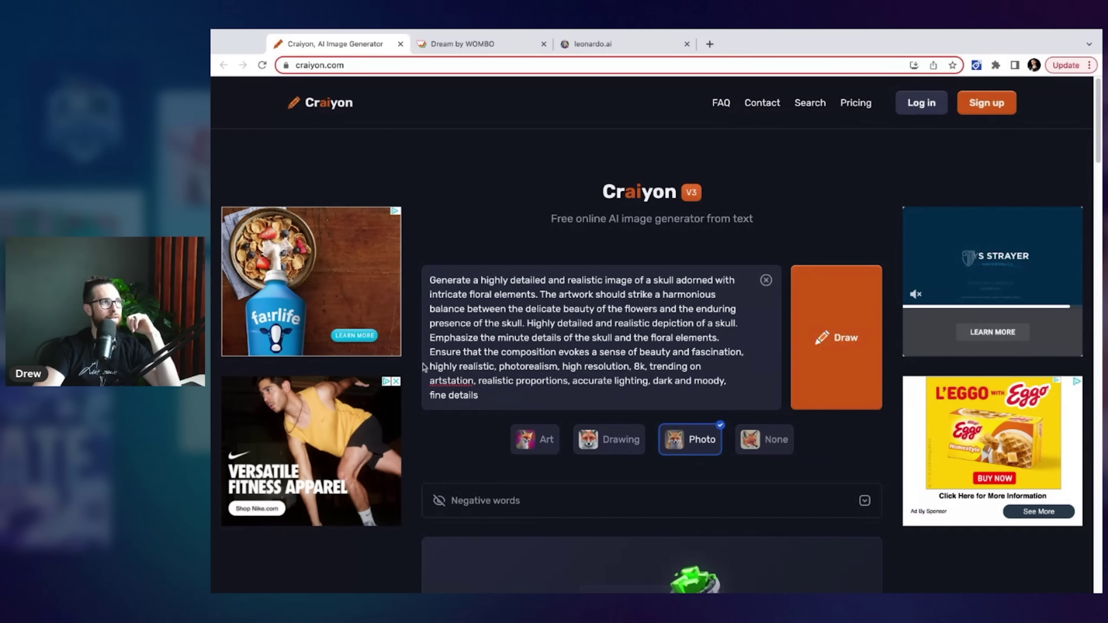
{"action": "left_click", "coordinate": [829, 340]}
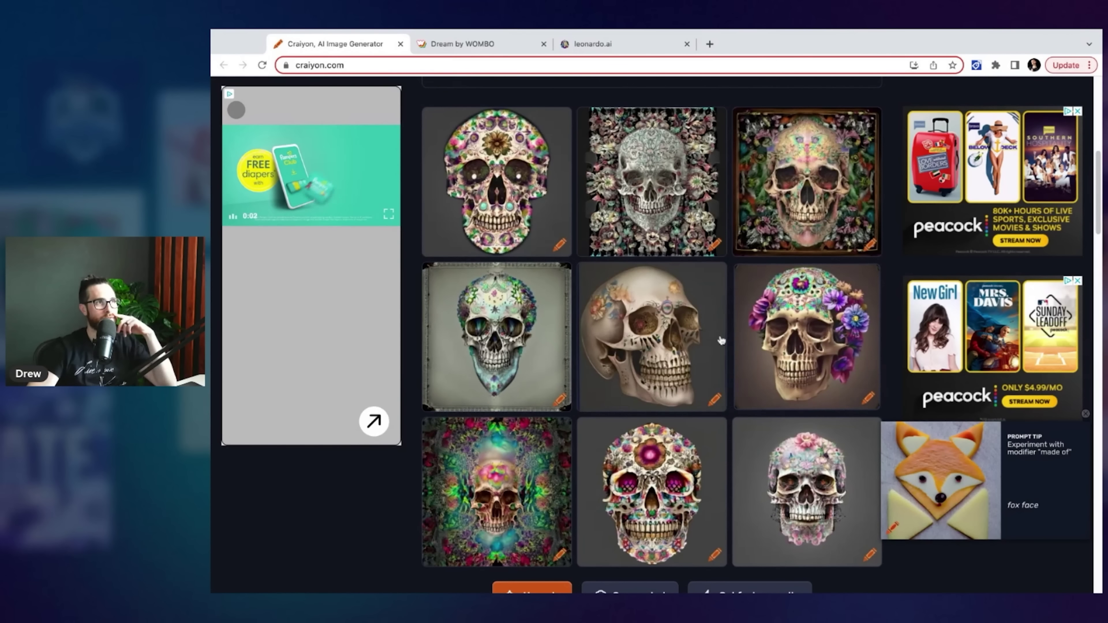
Step: Open one Craiyon skull result at large size and upscale it
{"action": "scroll", "coordinate": [714, 339], "scroll_direction": "up", "scroll_amount": 2}
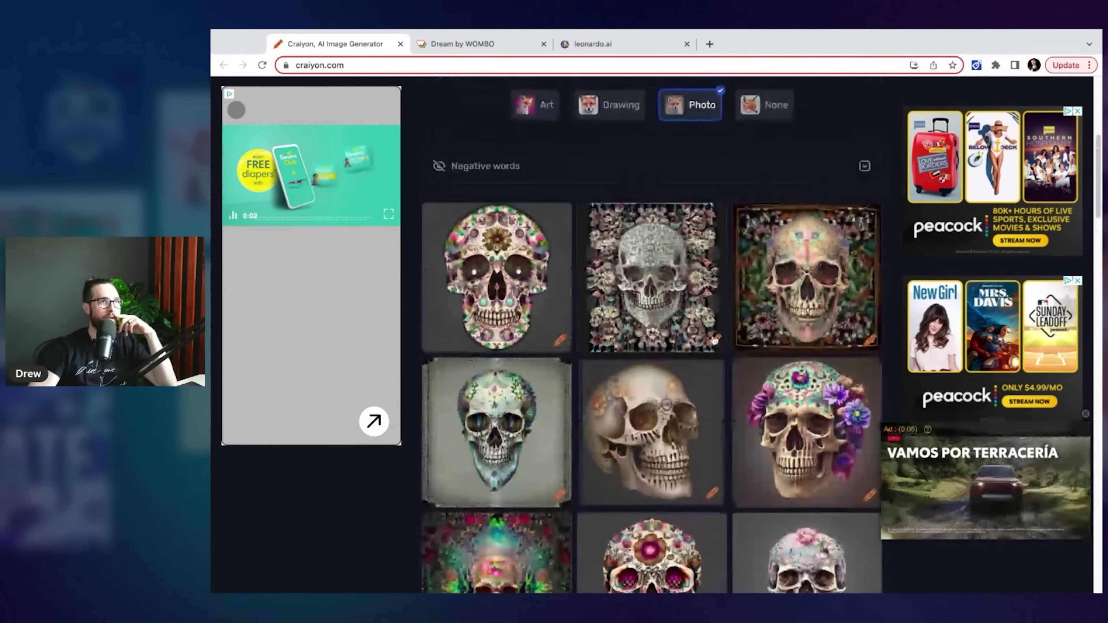
{"action": "left_click", "coordinate": [651, 432]}
{"action": "scroll", "coordinate": [545, 436], "scroll_direction": "down", "scroll_amount": 2}
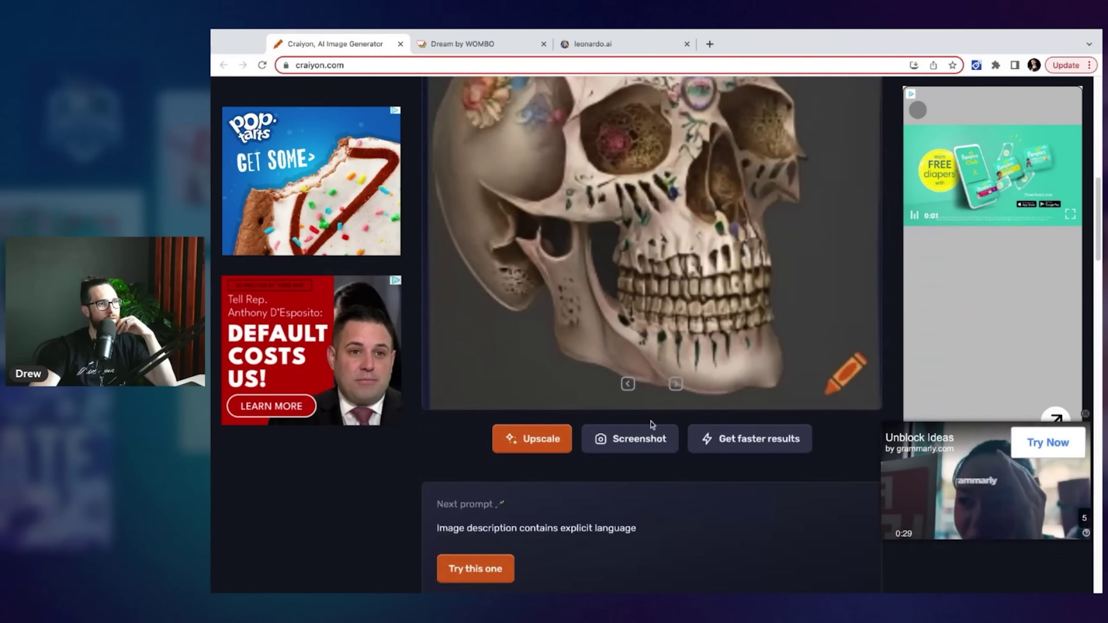
{"action": "left_click", "coordinate": [546, 450]}
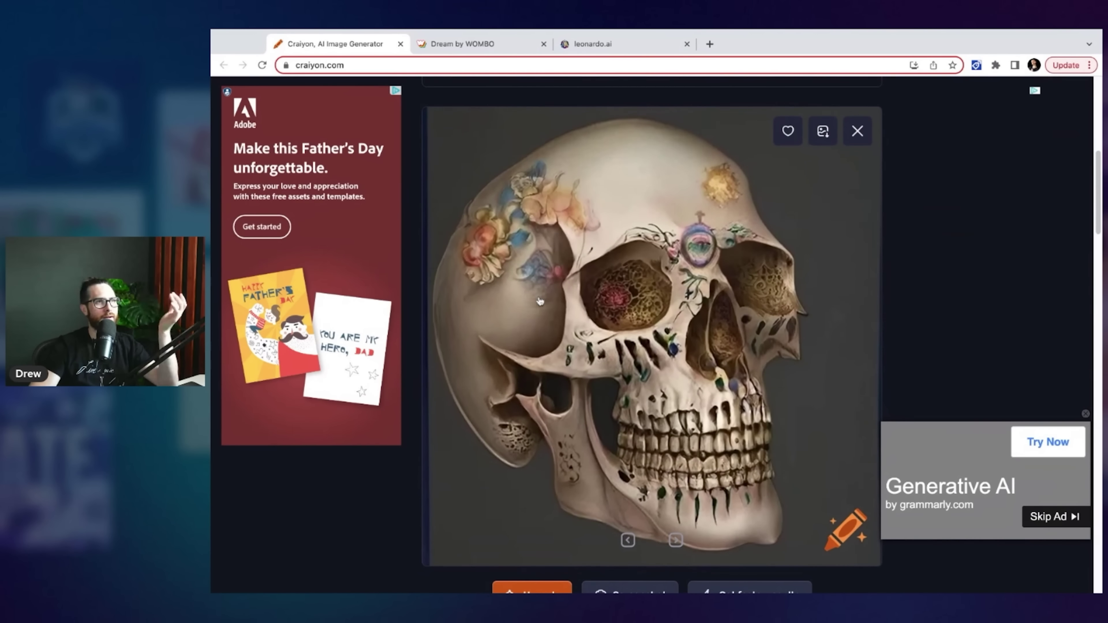
{"action": "scroll", "coordinate": [495, 238], "scroll_direction": "down", "scroll_amount": 1}
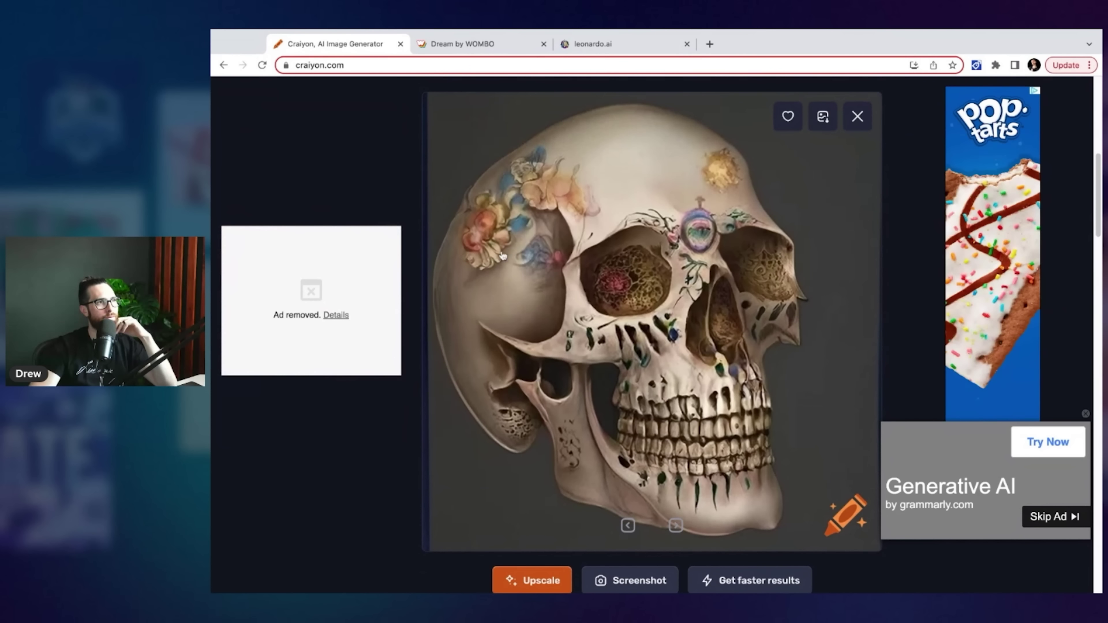
{"action": "scroll", "coordinate": [650, 355], "scroll_direction": "down", "scroll_amount": 3}
{"action": "scroll", "coordinate": [650, 356], "scroll_direction": "down", "scroll_amount": 4}
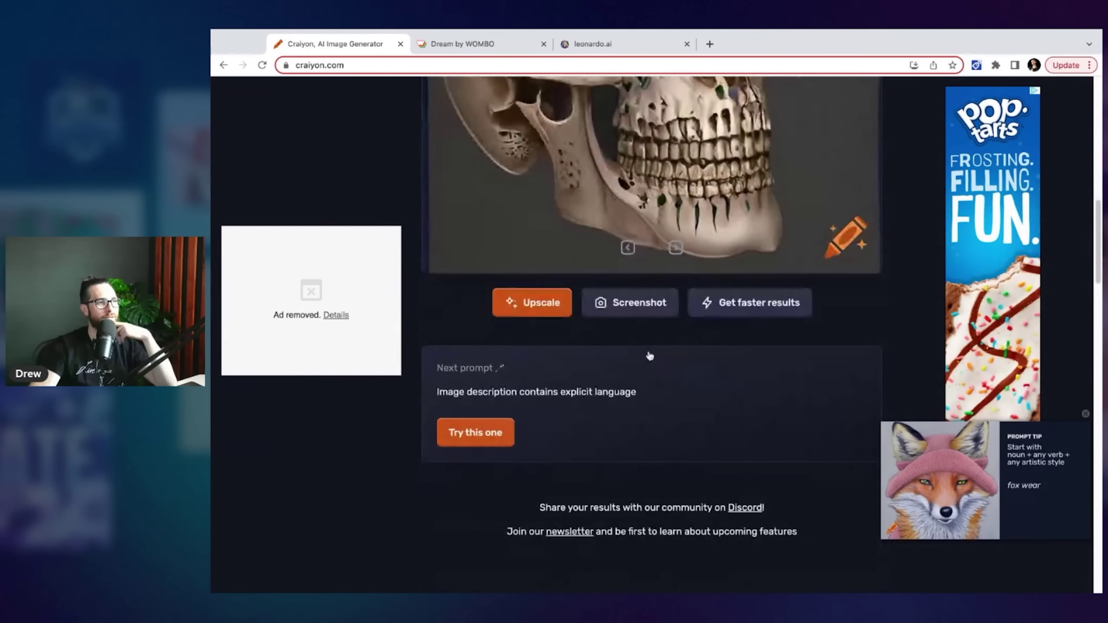
{"action": "scroll", "coordinate": [648, 358], "scroll_direction": "up", "scroll_amount": 15}
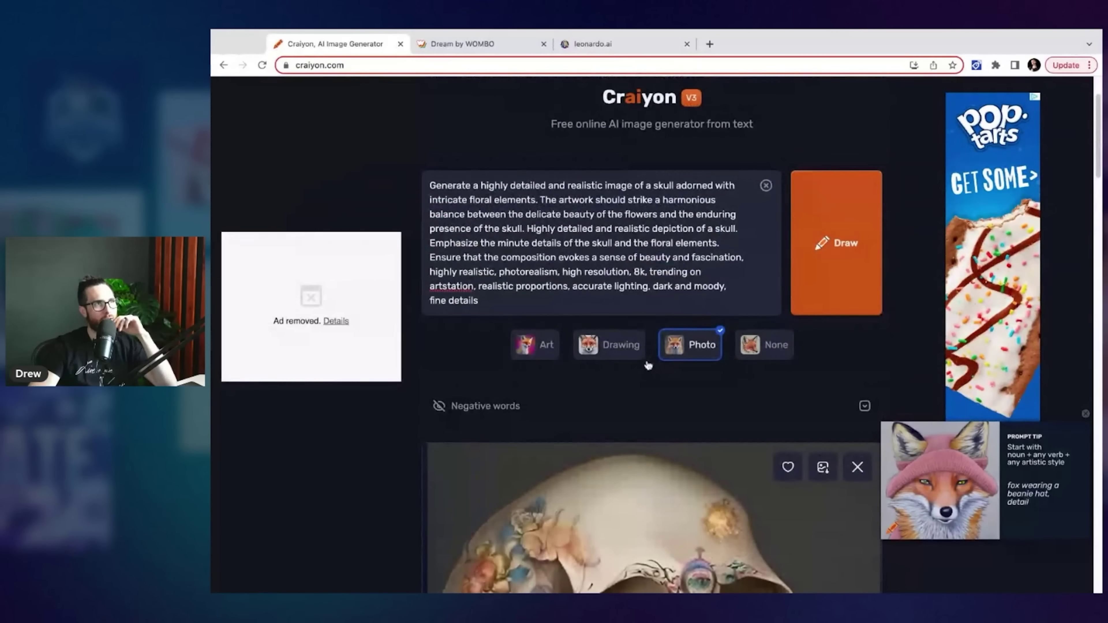
{"action": "scroll", "coordinate": [648, 366], "scroll_direction": "up", "scroll_amount": 2}
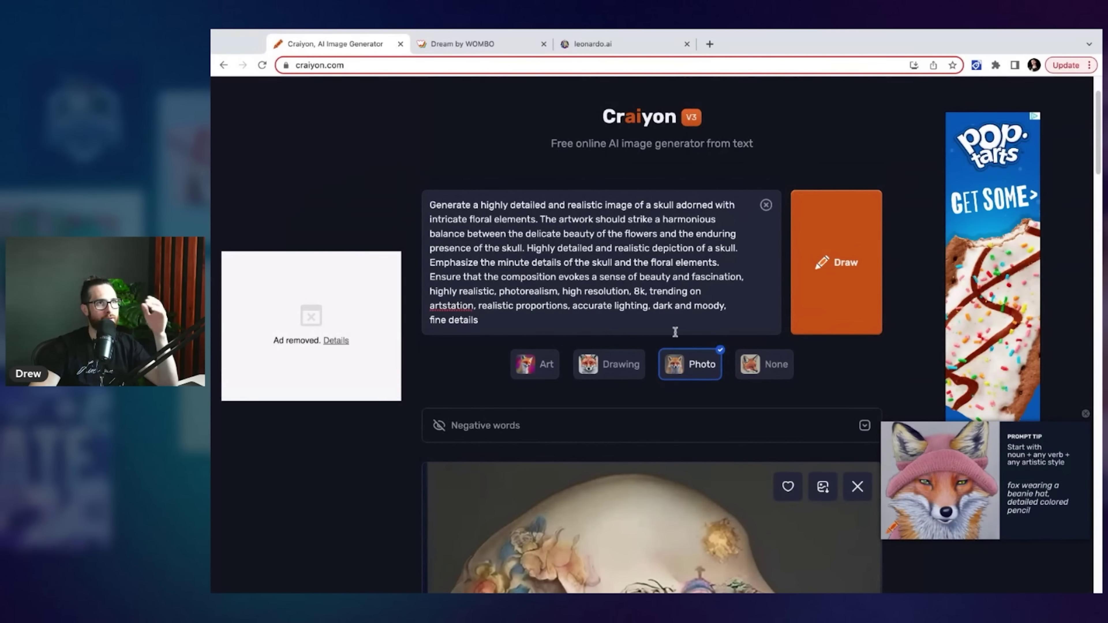
{"action": "scroll", "coordinate": [675, 332], "scroll_direction": "down", "scroll_amount": 1}
{"action": "scroll", "coordinate": [694, 366], "scroll_direction": "down", "scroll_amount": 1}
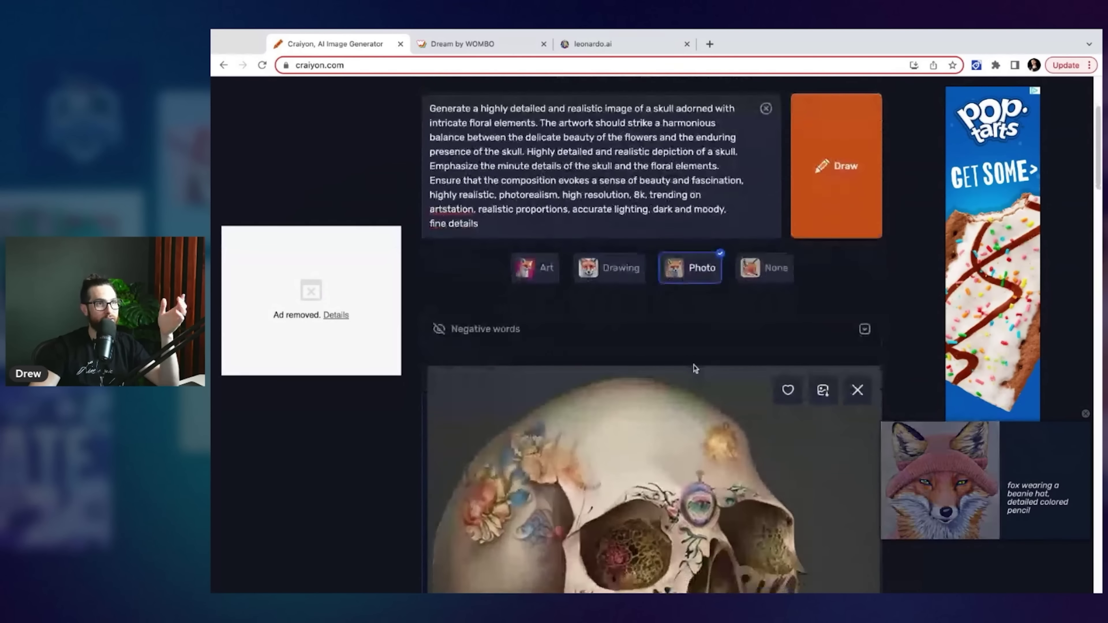
{"action": "scroll", "coordinate": [695, 368], "scroll_direction": "up", "scroll_amount": 1}
{"action": "scroll", "coordinate": [695, 369], "scroll_direction": "up", "scroll_amount": 2}
{"action": "scroll", "coordinate": [695, 369], "scroll_direction": "down", "scroll_amount": 9}
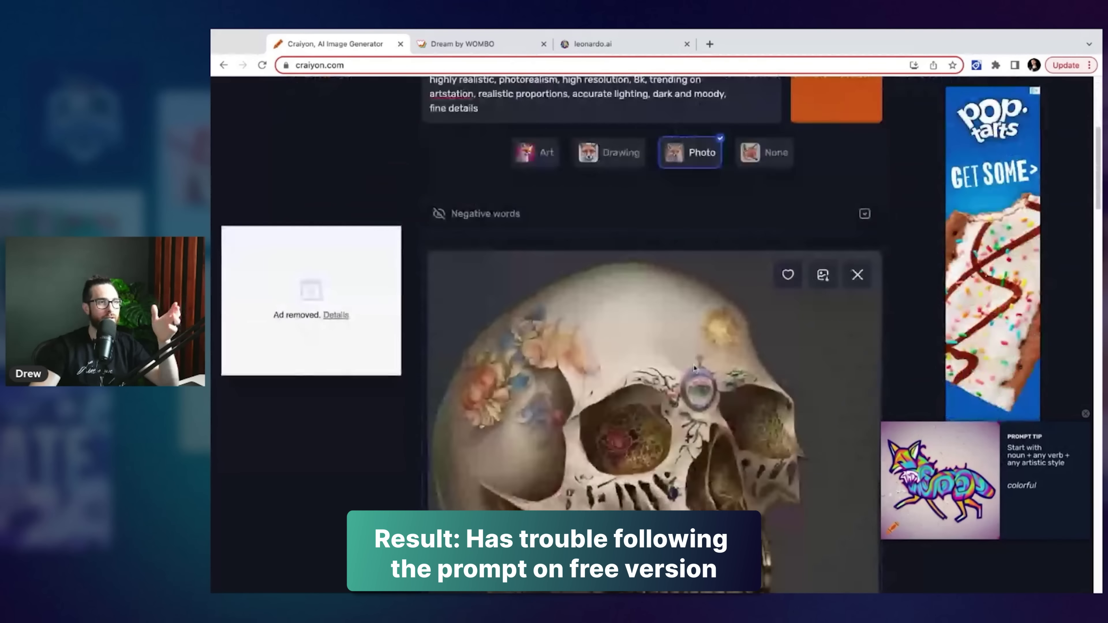
{"action": "scroll", "coordinate": [695, 369], "scroll_direction": "down", "scroll_amount": 1}
{"action": "scroll", "coordinate": [695, 368], "scroll_direction": "up", "scroll_amount": 10}
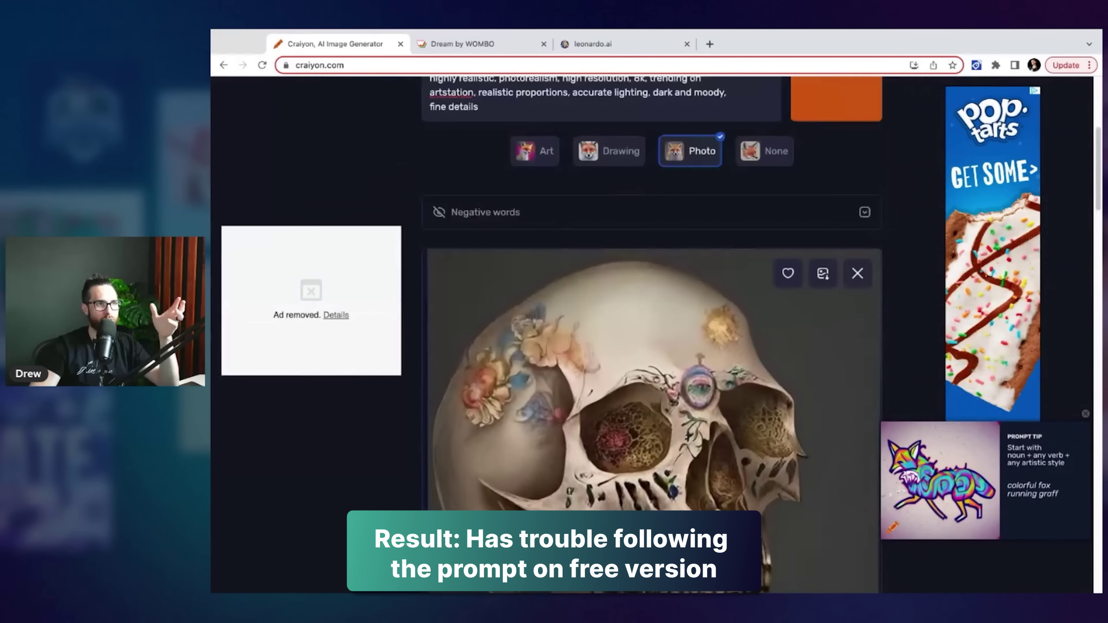
{"action": "scroll", "coordinate": [695, 369], "scroll_direction": "down", "scroll_amount": 6}
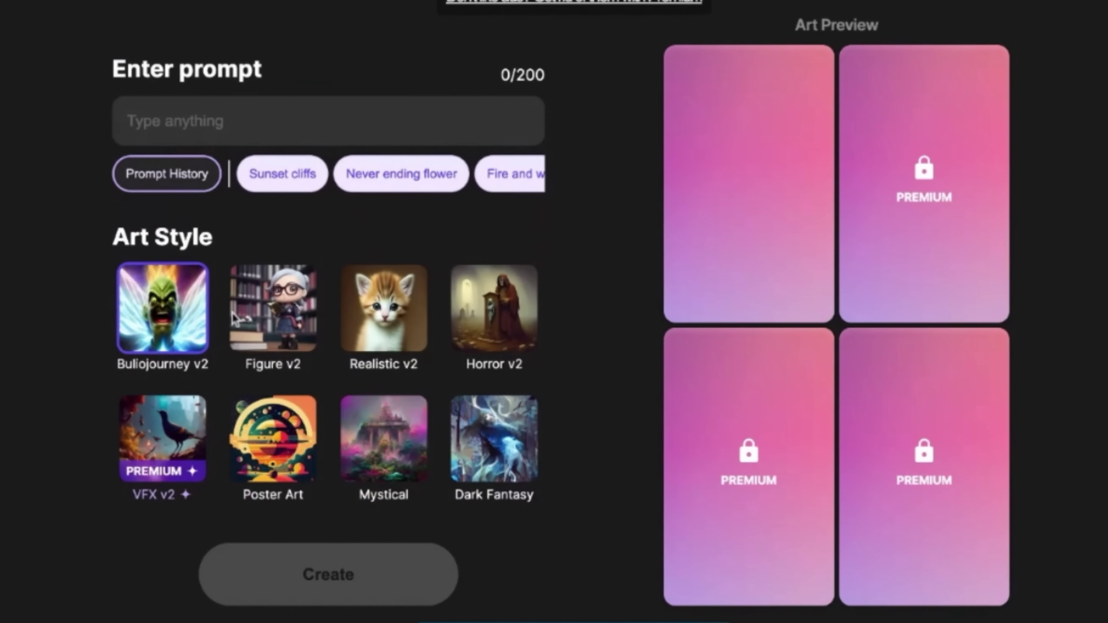
Step: Paste the 195-character floral skull prompt into WOMBO and browse the Art Style grid
{"action": "scroll", "coordinate": [497, 304], "scroll_direction": "down", "scroll_amount": 1}
{"action": "scroll", "coordinate": [313, 218], "scroll_direction": "up", "scroll_amount": 2}
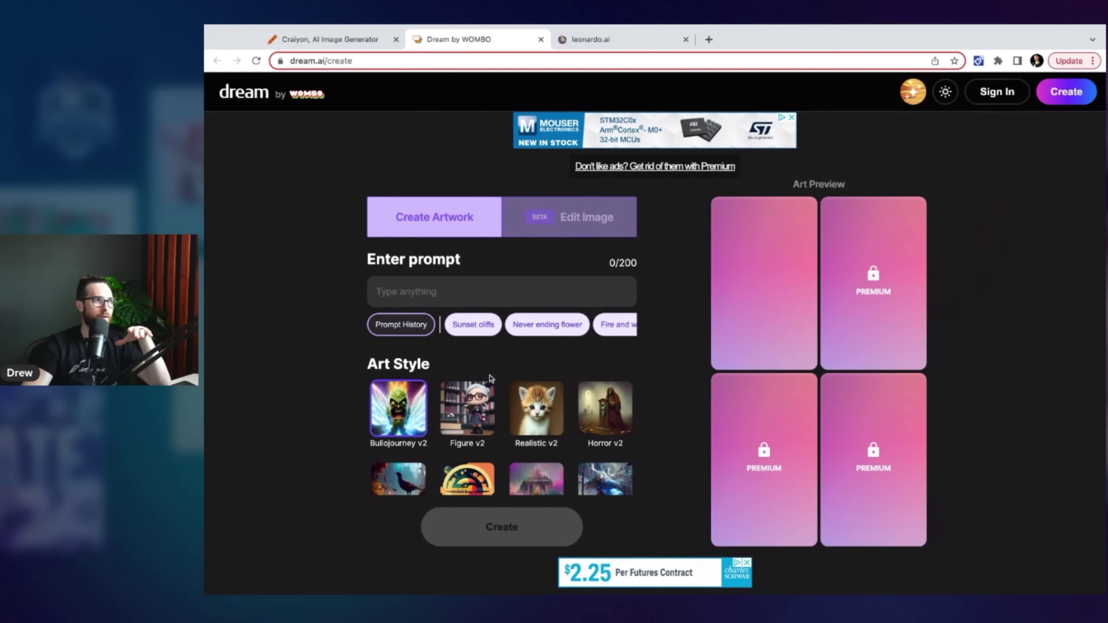
{"action": "scroll", "coordinate": [272, 414], "scroll_direction": "down", "scroll_amount": 2}
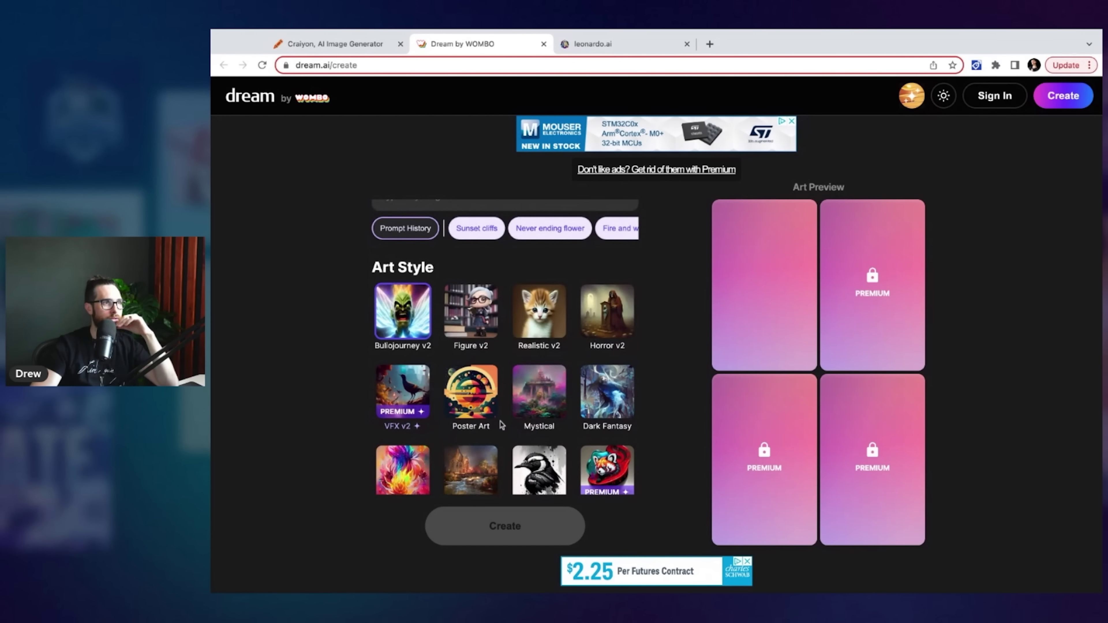
{"action": "scroll", "coordinate": [553, 415], "scroll_direction": "up", "scroll_amount": 3}
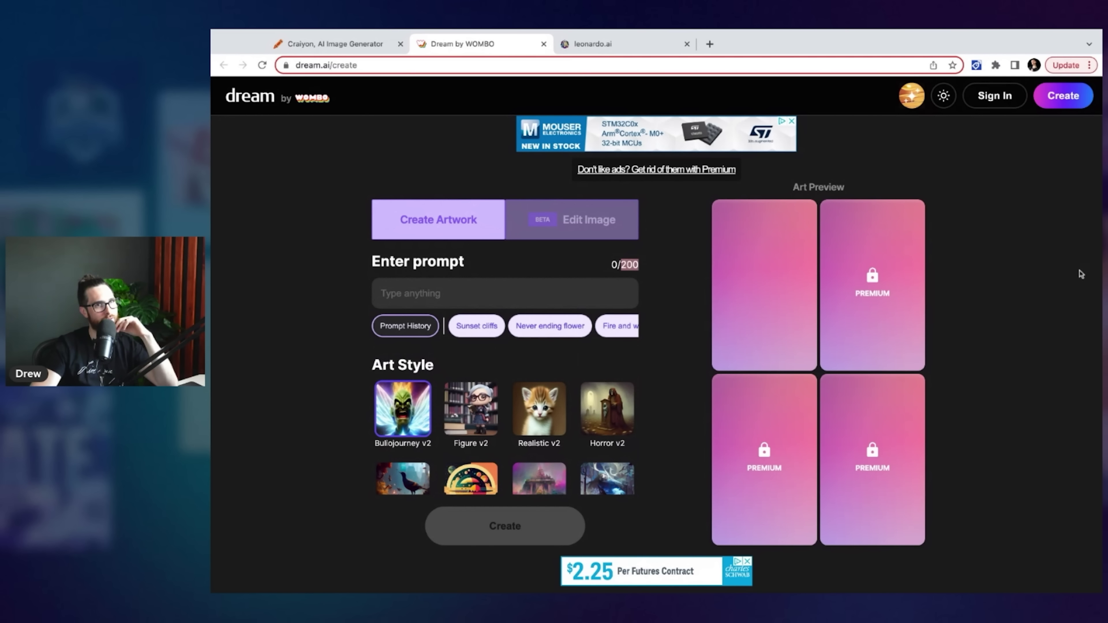
{"action": "key", "text": "ctrl+v"}
{"action": "scroll", "coordinate": [507, 351], "scroll_direction": "down", "scroll_amount": 1}
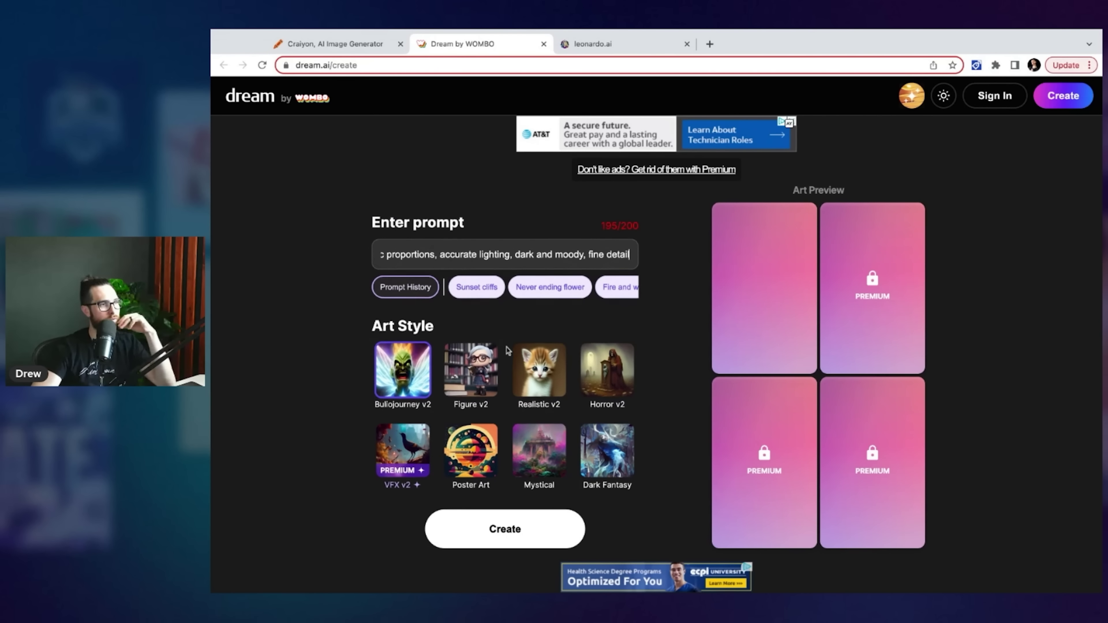
{"action": "scroll", "coordinate": [507, 351], "scroll_direction": "down", "scroll_amount": 3}
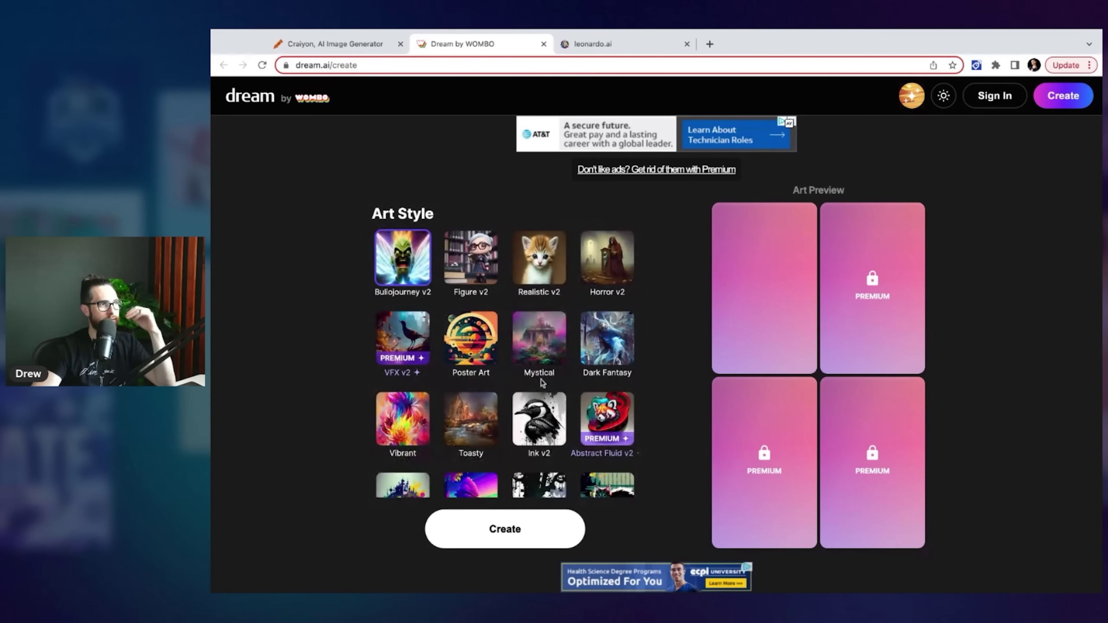
{"action": "scroll", "coordinate": [543, 383], "scroll_direction": "up", "scroll_amount": 1}
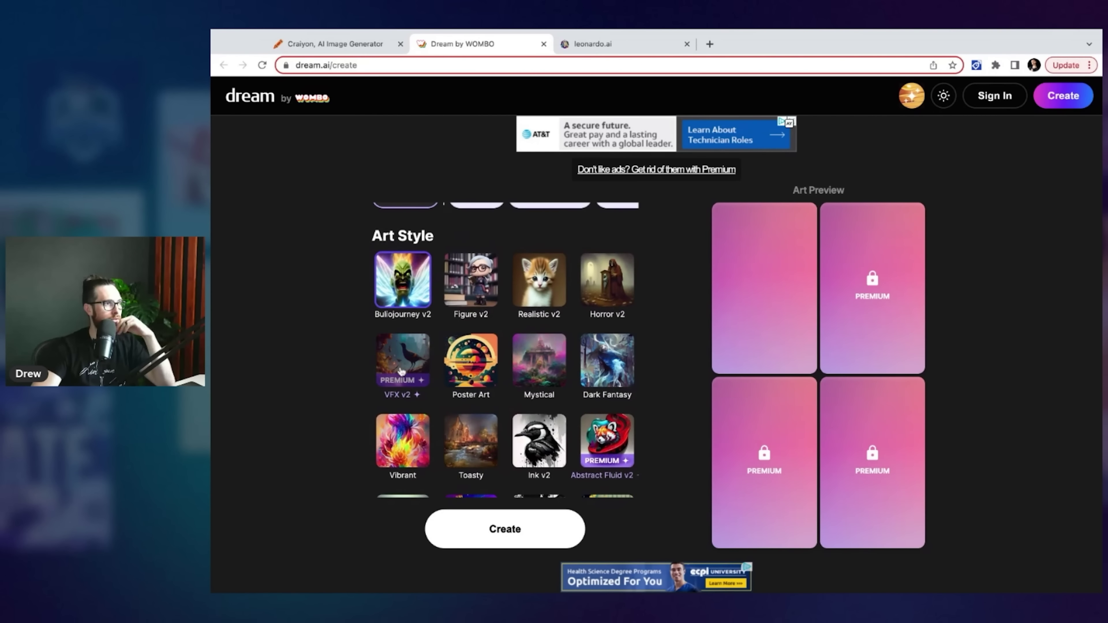
{"action": "scroll", "coordinate": [566, 386], "scroll_direction": "down", "scroll_amount": 2}
{"action": "scroll", "coordinate": [567, 384], "scroll_direction": "down", "scroll_amount": 1}
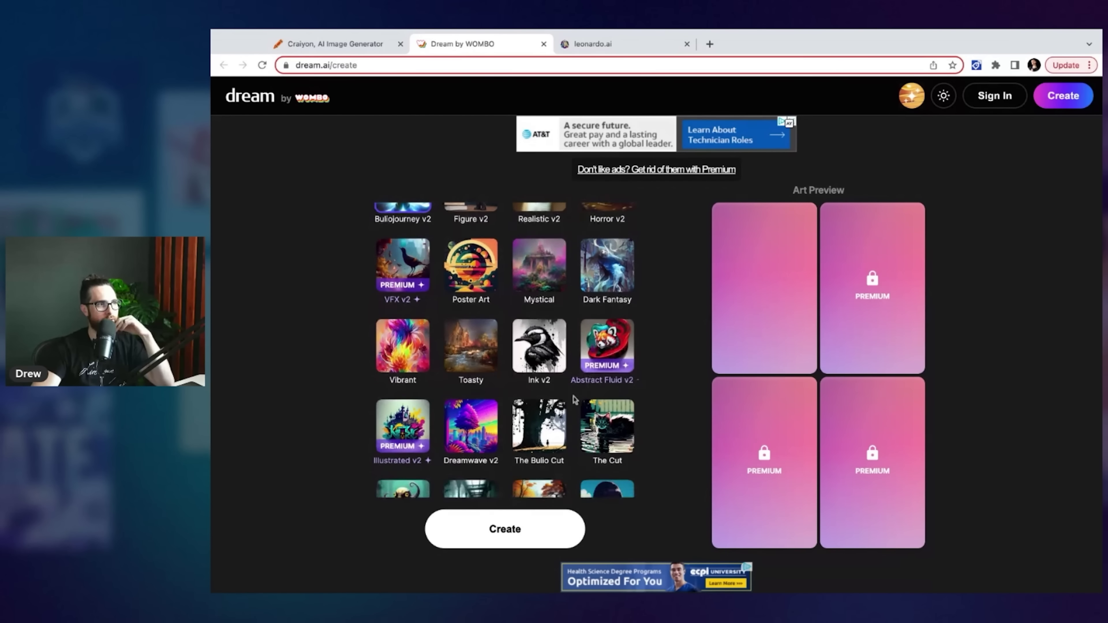
{"action": "scroll", "coordinate": [435, 364], "scroll_direction": "down", "scroll_amount": 2}
{"action": "scroll", "coordinate": [435, 364], "scroll_direction": "down", "scroll_amount": 3}
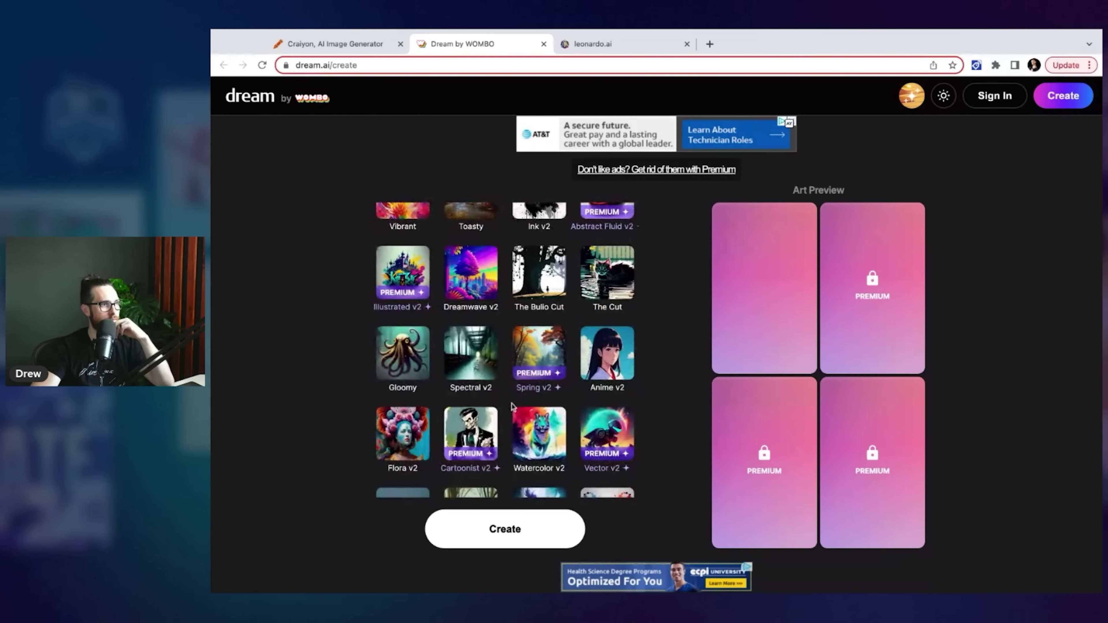
{"action": "scroll", "coordinate": [524, 428], "scroll_direction": "down", "scroll_amount": 5}
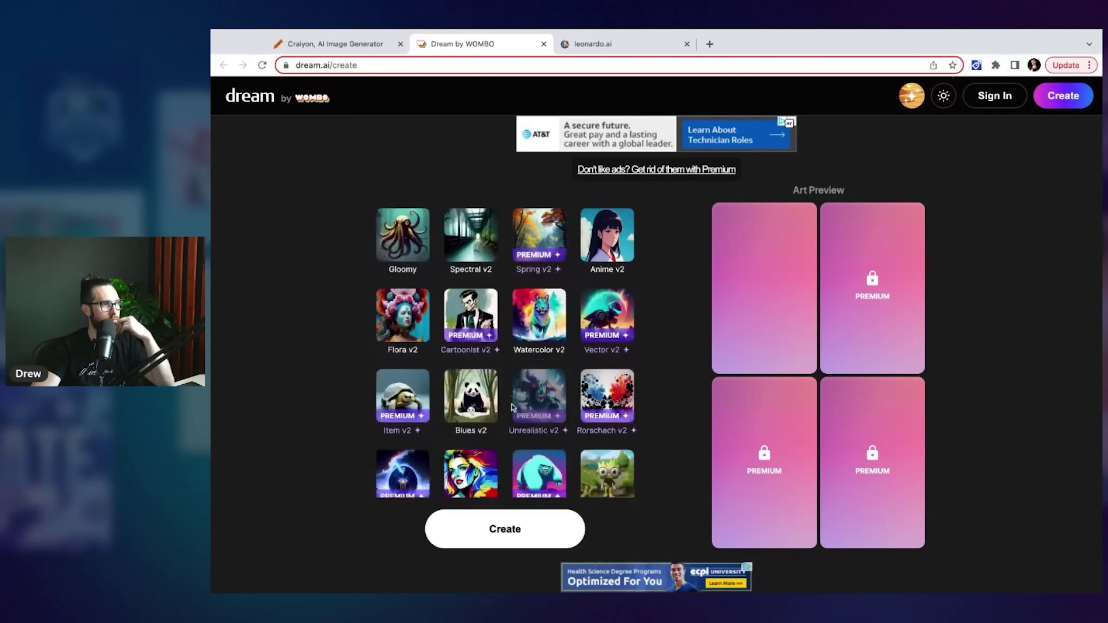
Step: Pick an art style, create the skull artwork, and inspect the pink-flowered result enlarged
{"action": "left_click", "coordinate": [547, 449]}
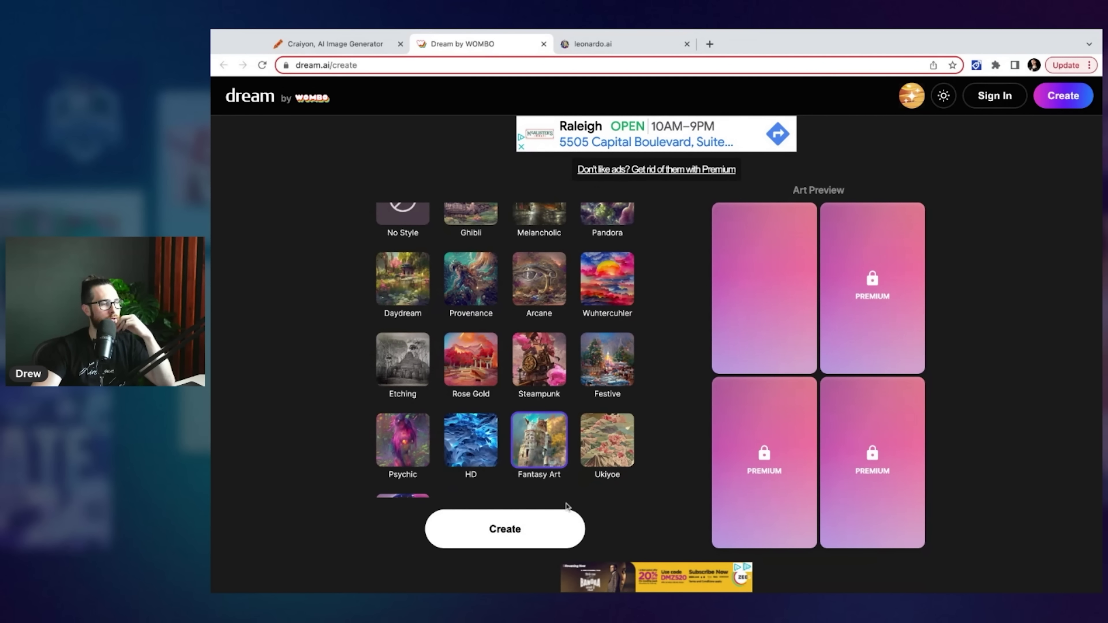
{"action": "left_click", "coordinate": [539, 527]}
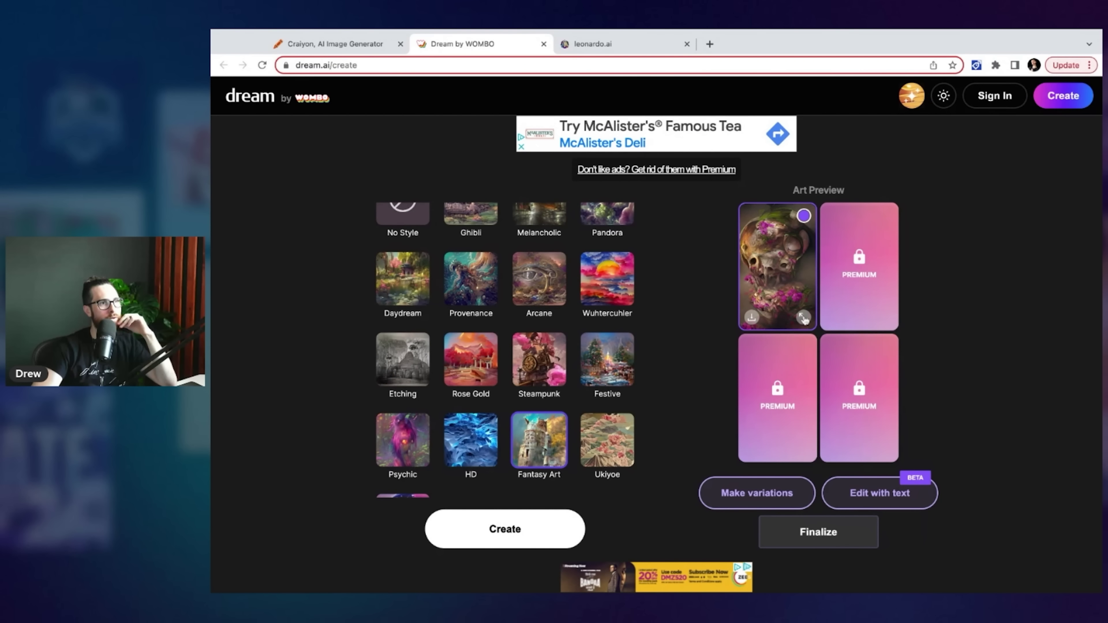
{"action": "left_click", "coordinate": [803, 317]}
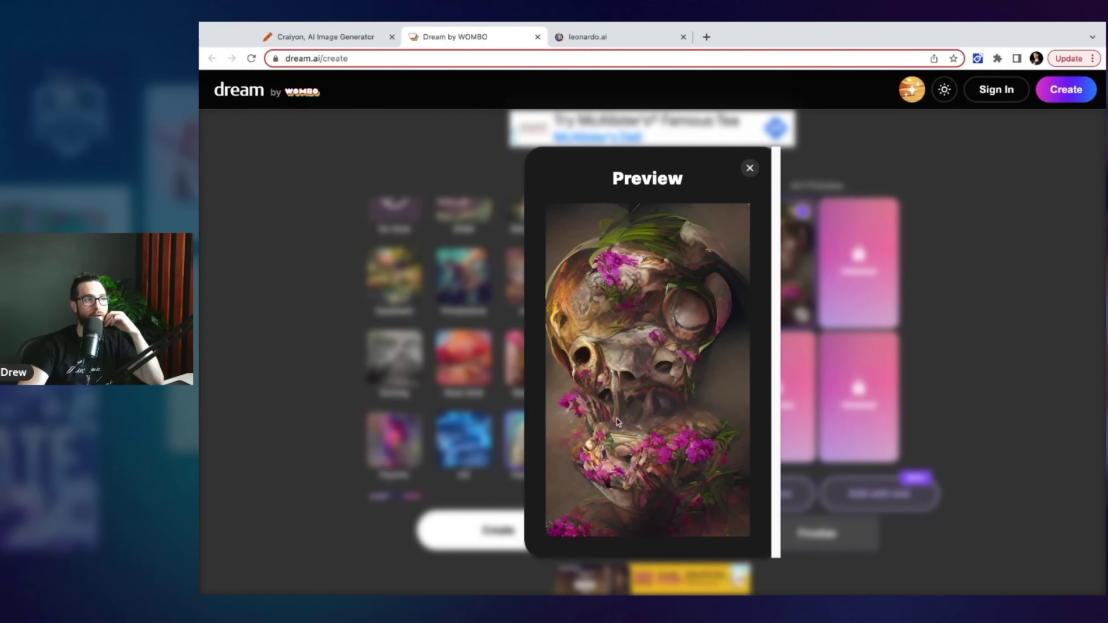
{"action": "left_click", "coordinate": [751, 174]}
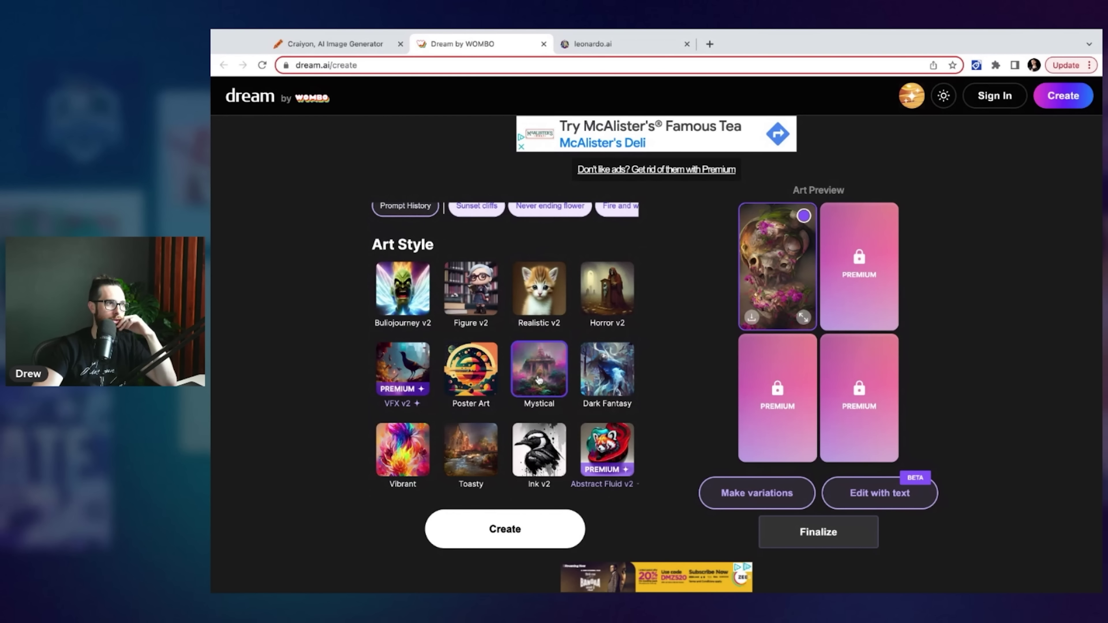
{"action": "left_click", "coordinate": [804, 318]}
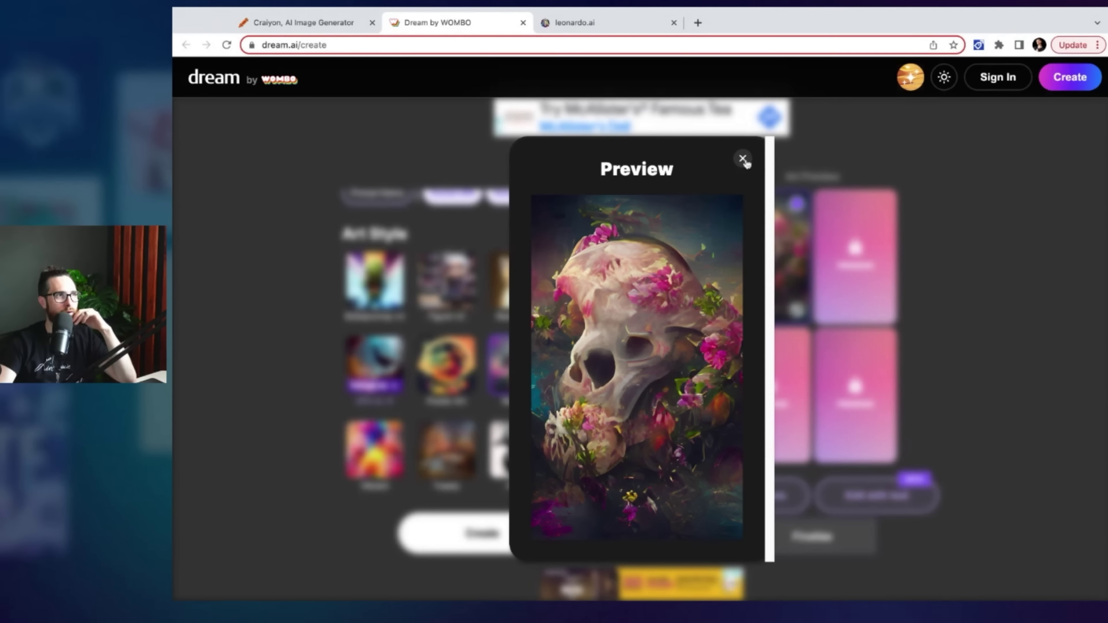
Step: Generate a black-and-white Ink v2 floral skull and view it enlarged
{"action": "left_click", "coordinate": [685, 62]}
{"action": "scroll", "coordinate": [505, 349], "scroll_direction": "down", "scroll_amount": 5}
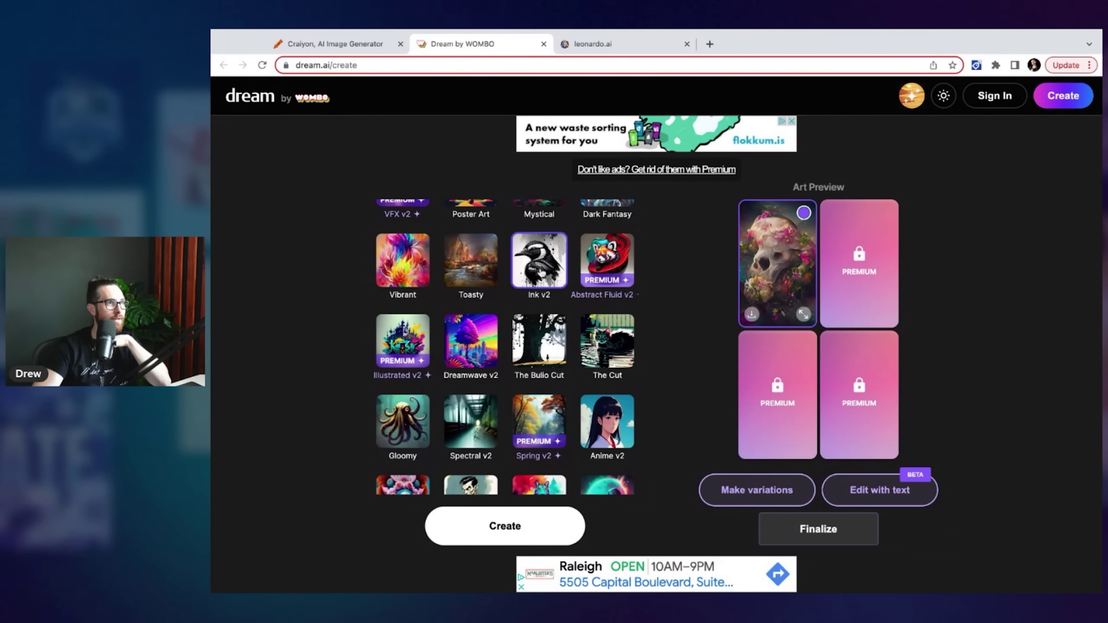
{"action": "left_click", "coordinate": [533, 529]}
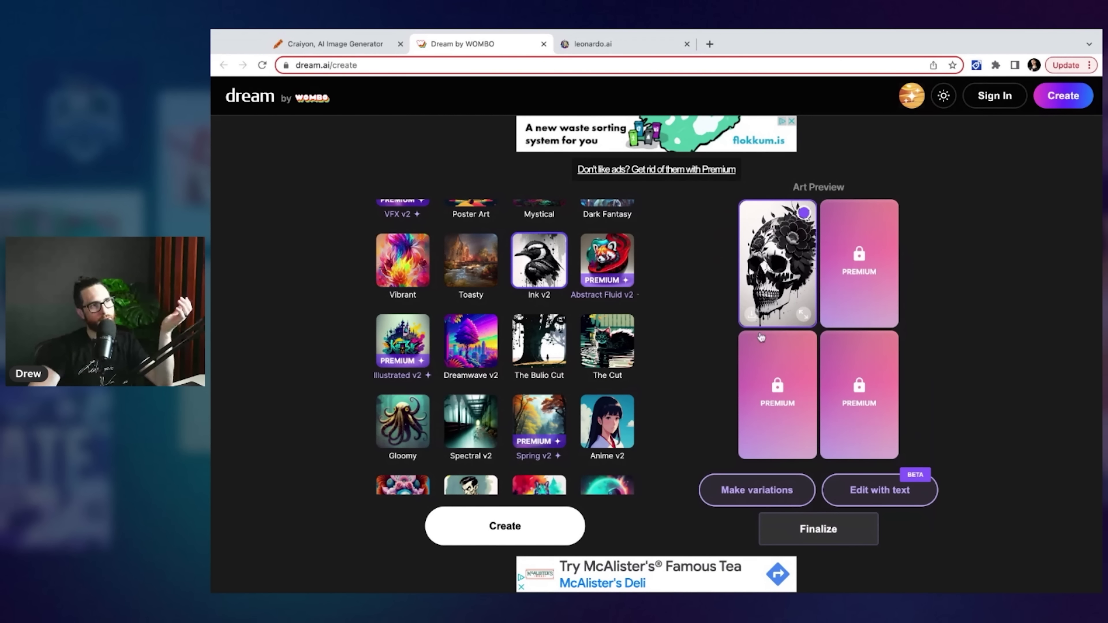
{"action": "left_click", "coordinate": [803, 315]}
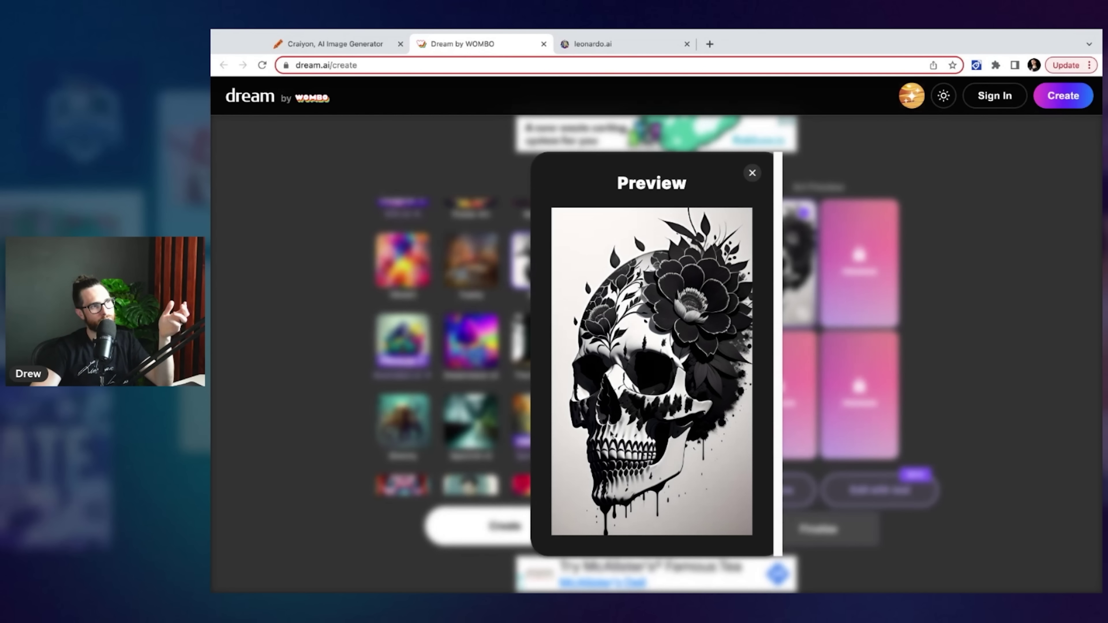
Step: Close the ink skull preview and open Leonardo.ai's AI Image Generation tool
{"action": "left_click", "coordinate": [752, 173]}
{"action": "scroll", "coordinate": [567, 496], "scroll_direction": "up", "scroll_amount": 5}
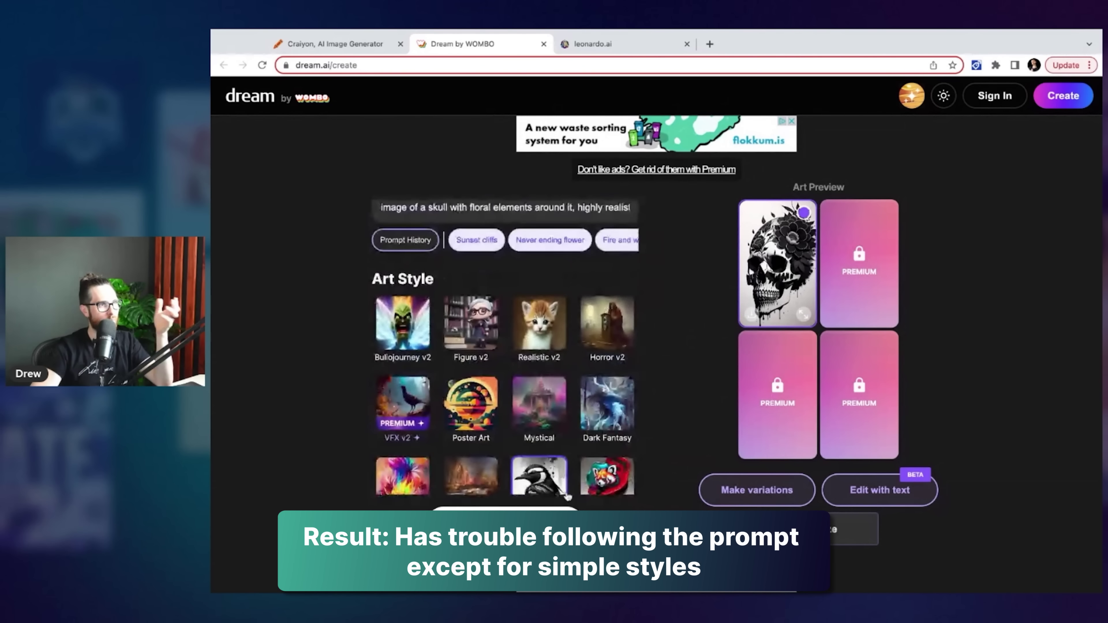
{"action": "scroll", "coordinate": [567, 496], "scroll_direction": "down", "scroll_amount": 1}
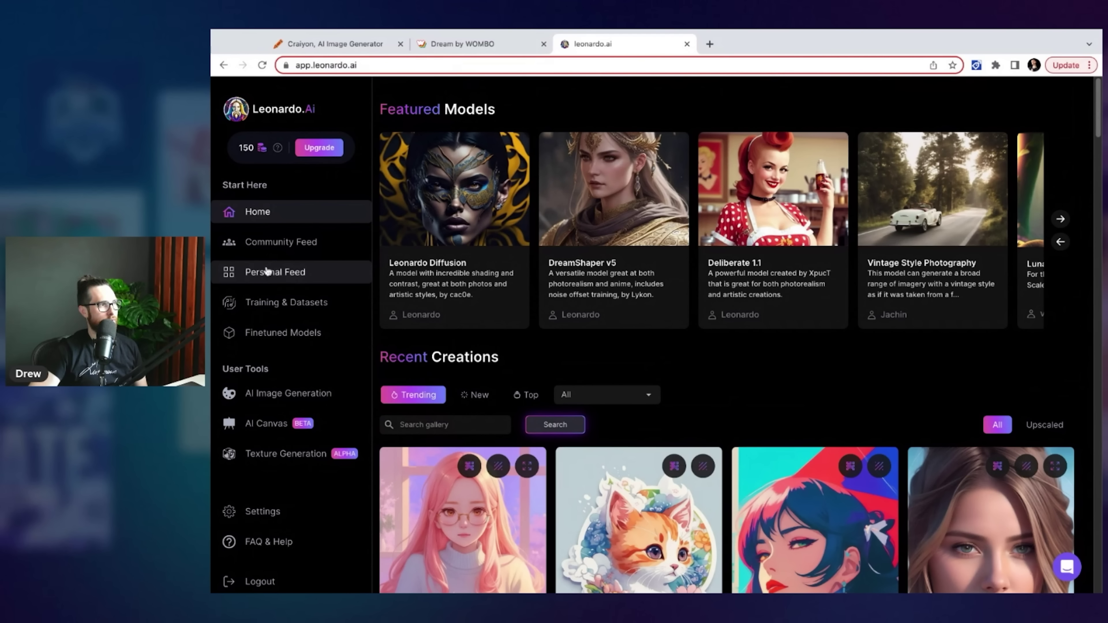
{"action": "left_click", "coordinate": [270, 395]}
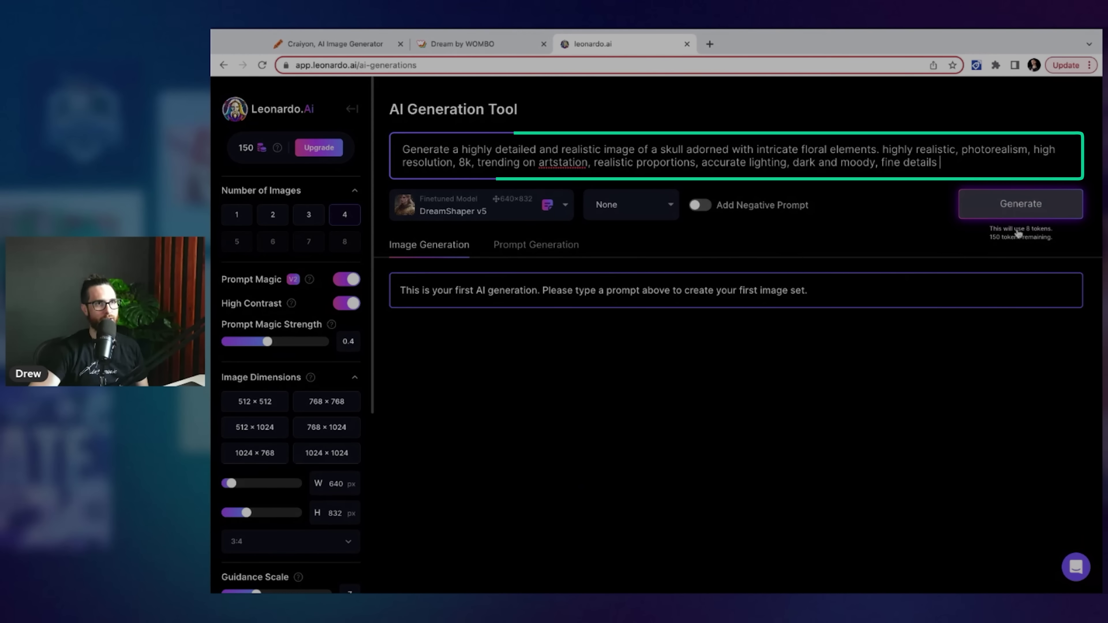
Step: Generate four floral skulls in Leonardo.ai and view the fourth and purple-rose skulls full size
{"action": "left_click", "coordinate": [1020, 204]}
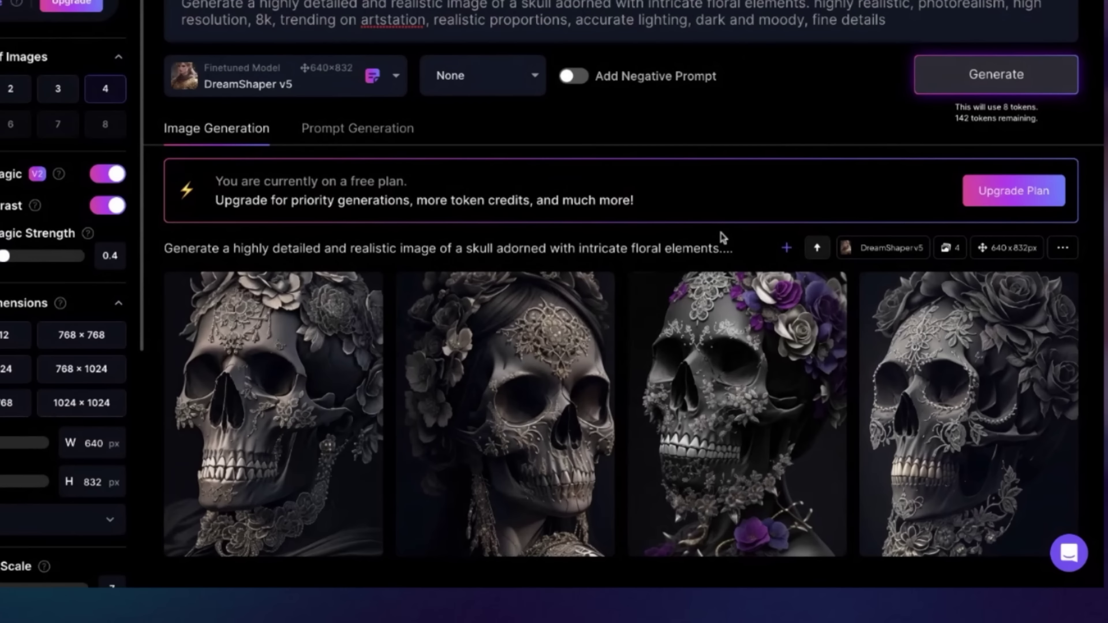
{"action": "mouse_move", "coordinate": [735, 380]}
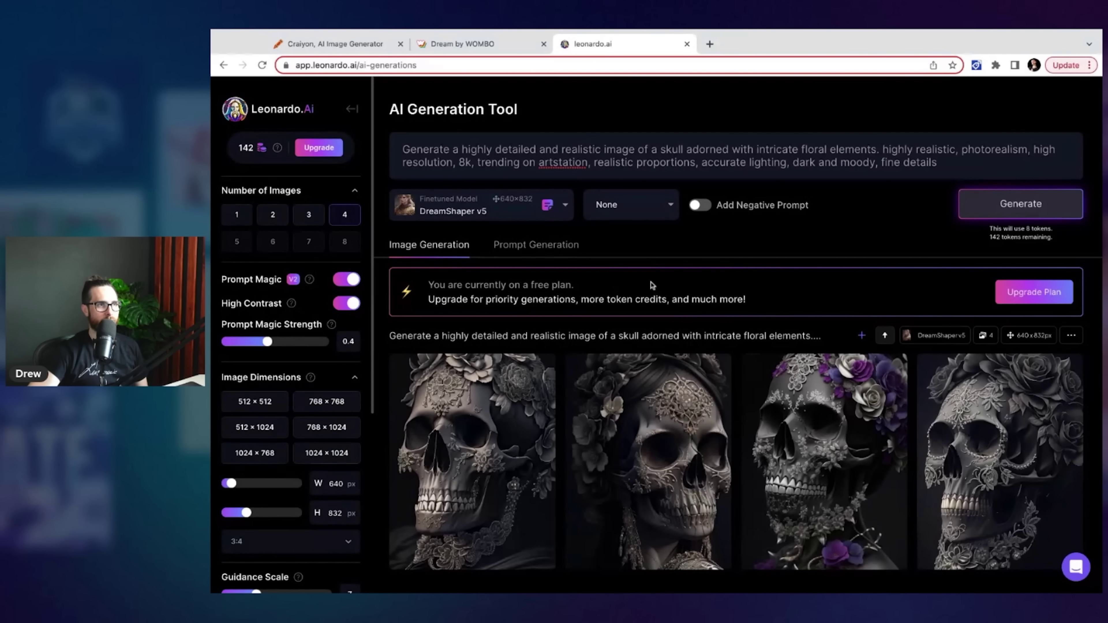
{"action": "mouse_move", "coordinate": [689, 417]}
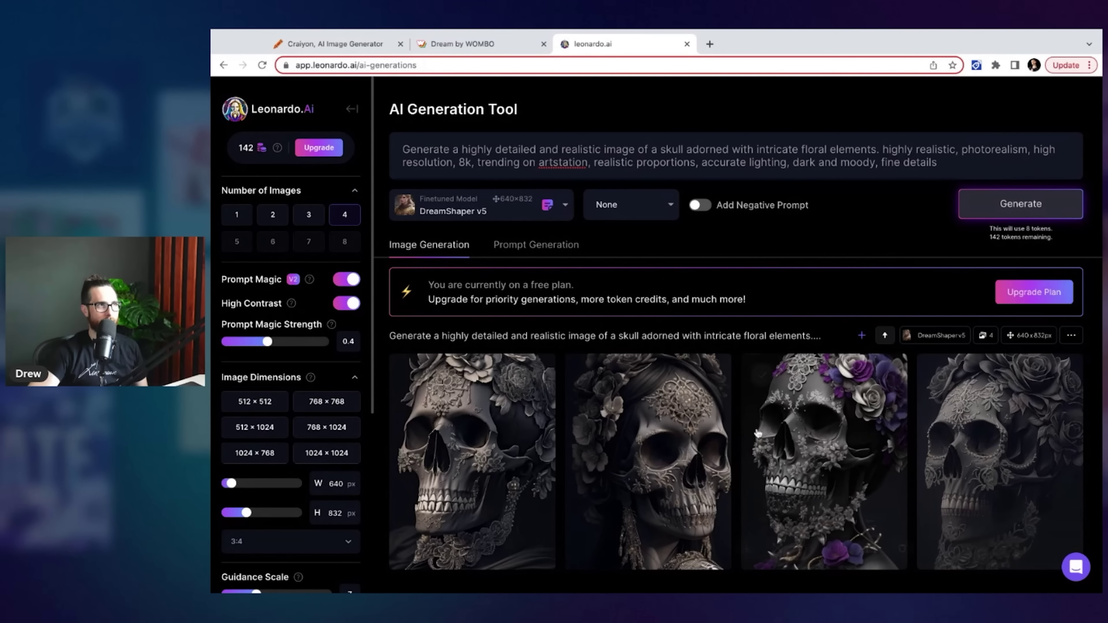
{"action": "left_click", "coordinate": [933, 432]}
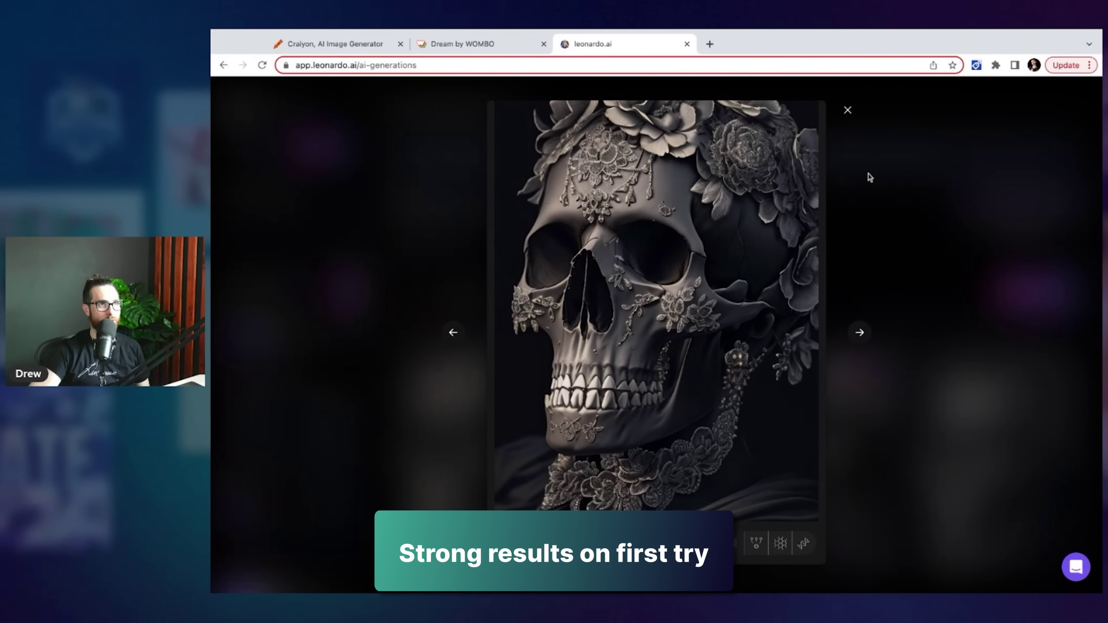
{"action": "left_click", "coordinate": [848, 110]}
{"action": "left_click", "coordinate": [843, 441]}
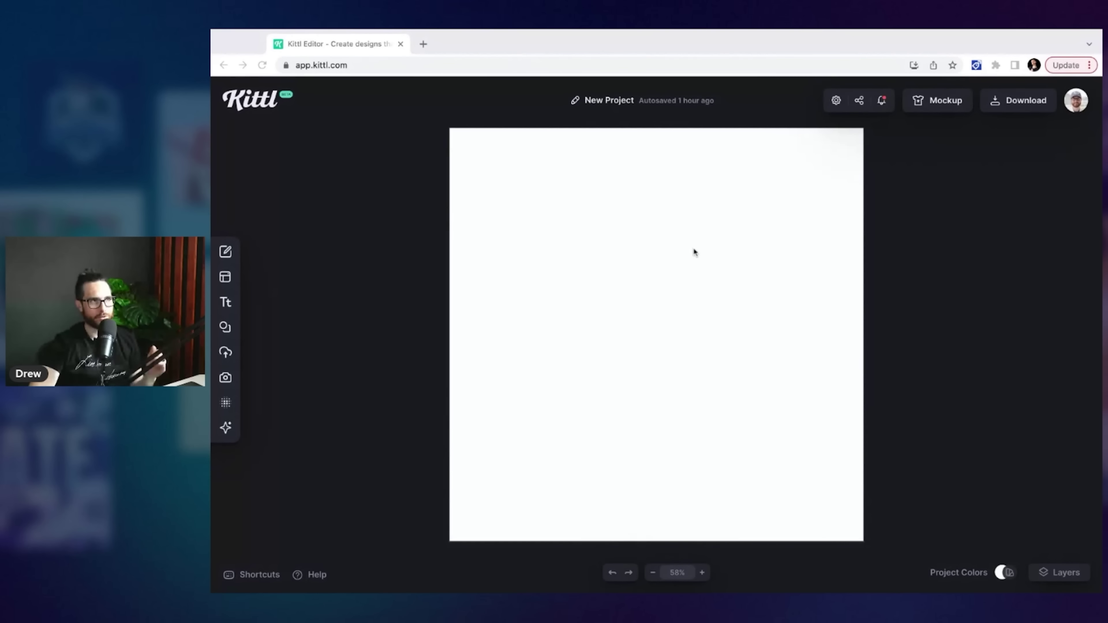
Step: Open the Kittl AI image panel, leaving no image style after trying Digital Art
{"action": "mouse_move", "coordinate": [227, 432]}
{"action": "left_click", "coordinate": [228, 432]}
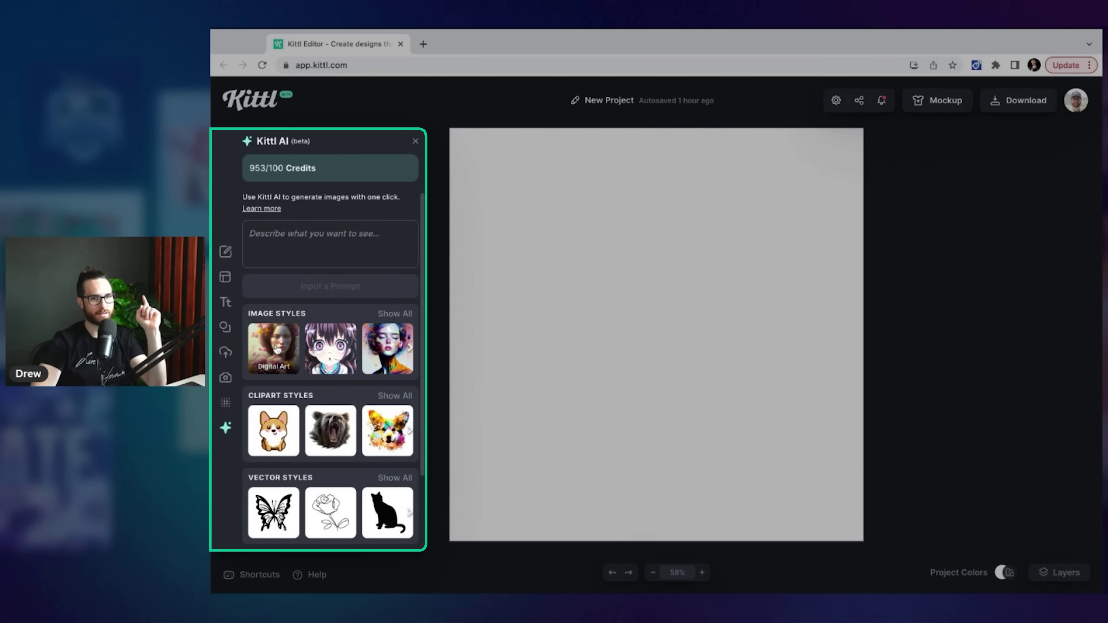
{"action": "left_click", "coordinate": [282, 361]}
{"action": "scroll", "coordinate": [270, 375], "scroll_direction": "down", "scroll_amount": 3}
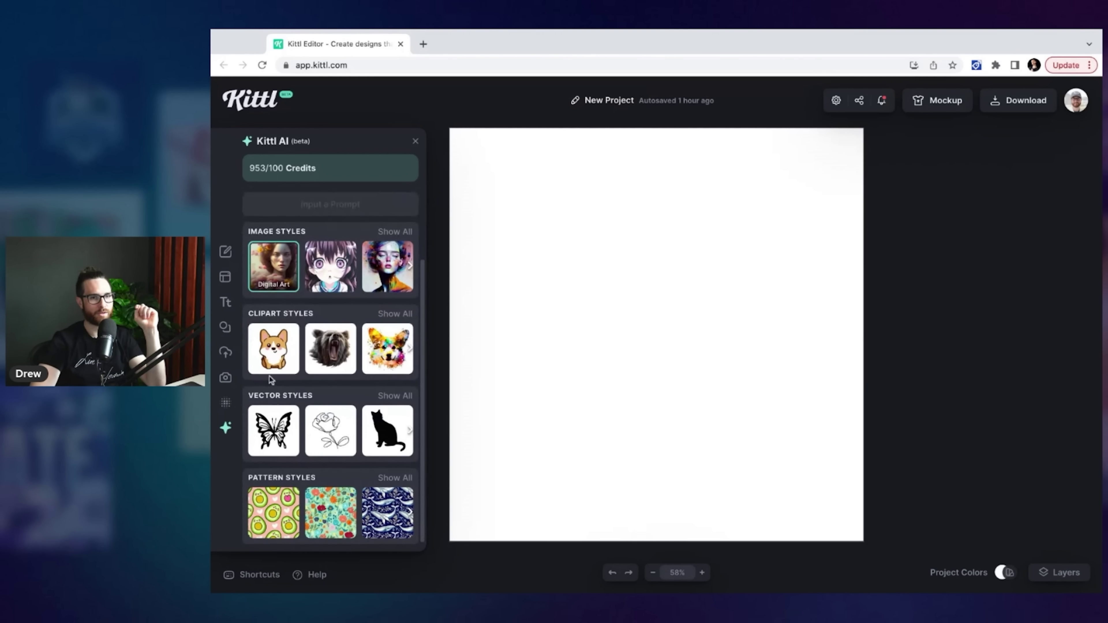
{"action": "left_click", "coordinate": [264, 272]}
{"action": "scroll", "coordinate": [305, 271], "scroll_direction": "up", "scroll_amount": 3}
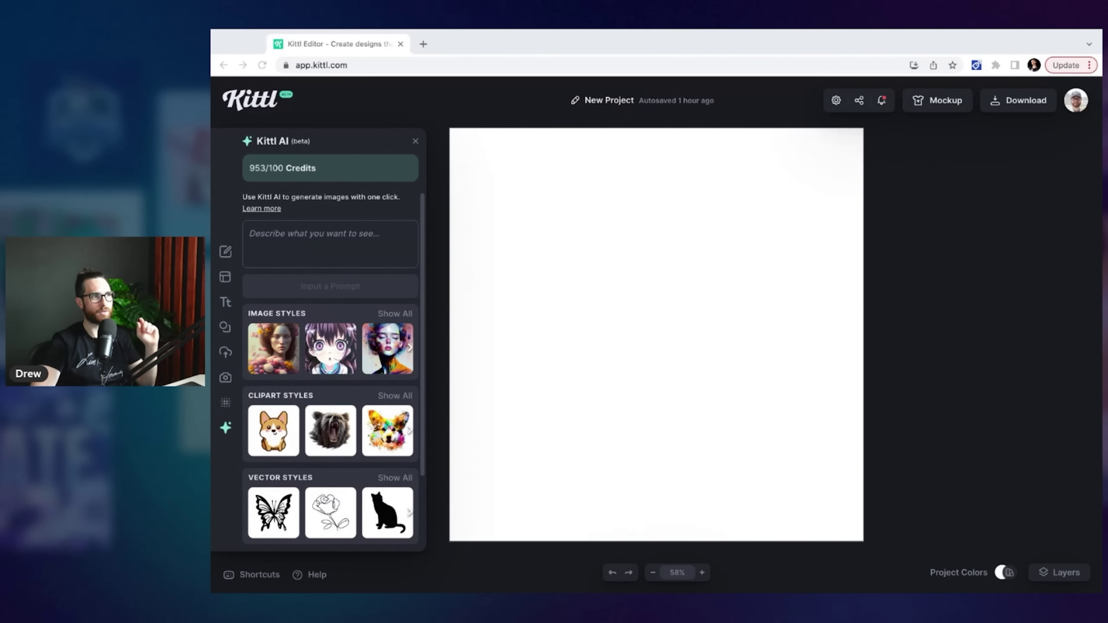
Step: Paste the floral skull prompt, delete the leading 'Generate a', and generate the image
{"action": "left_click", "coordinate": [306, 239]}
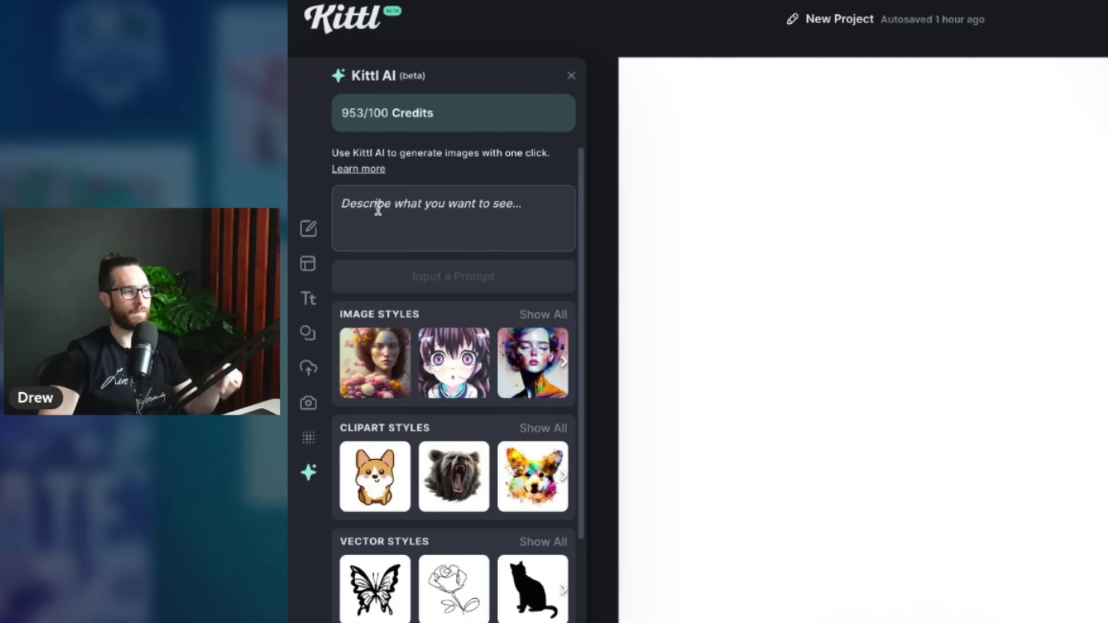
{"action": "type", "text": "Generate a highly detailed and realistic image of a skull adorned with intricate floral elements. highly realistic, photorealism, high resolution, 8k, trending on artstation, realistic proportions, accurate lighting, dark and moody, fine details"}
{"action": "scroll", "coordinate": [436, 196], "scroll_direction": "up", "scroll_amount": 3}
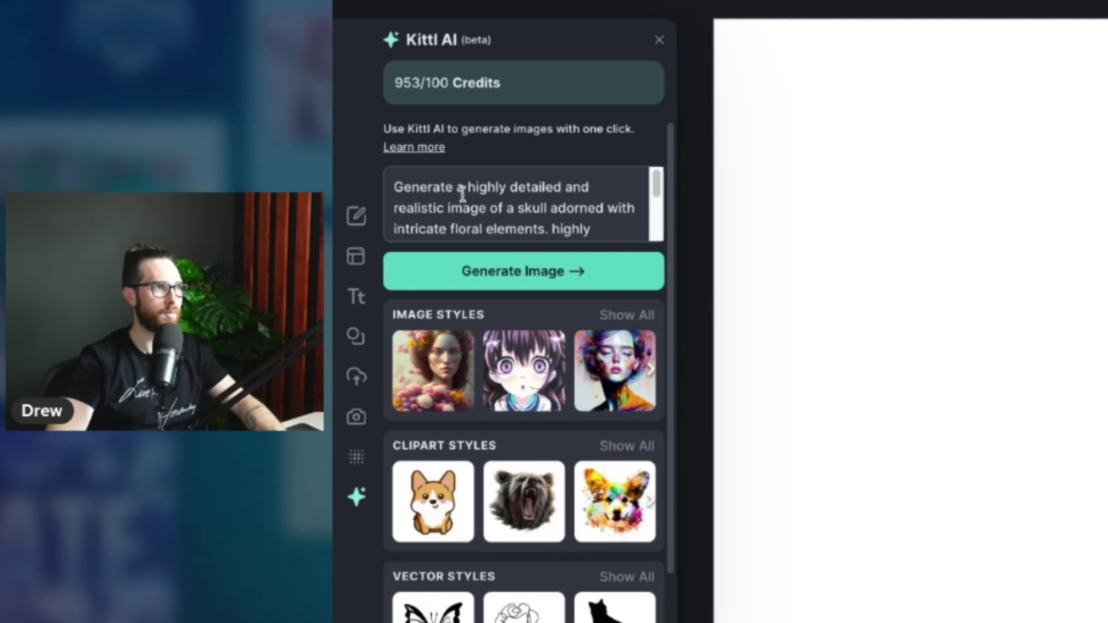
{"action": "left_click_drag", "start_coordinate": [393, 187], "coordinate": [468, 188]}
{"action": "key", "text": "BackSpace"}
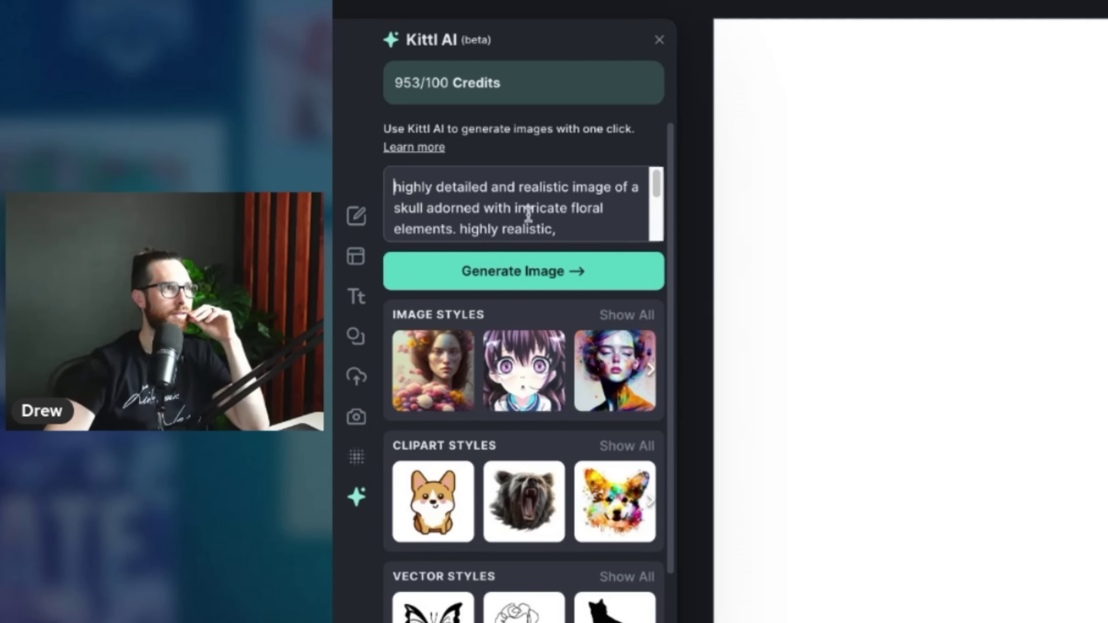
{"action": "scroll", "coordinate": [561, 213], "scroll_direction": "down", "scroll_amount": 3}
{"action": "scroll", "coordinate": [561, 213], "scroll_direction": "down", "scroll_amount": 1}
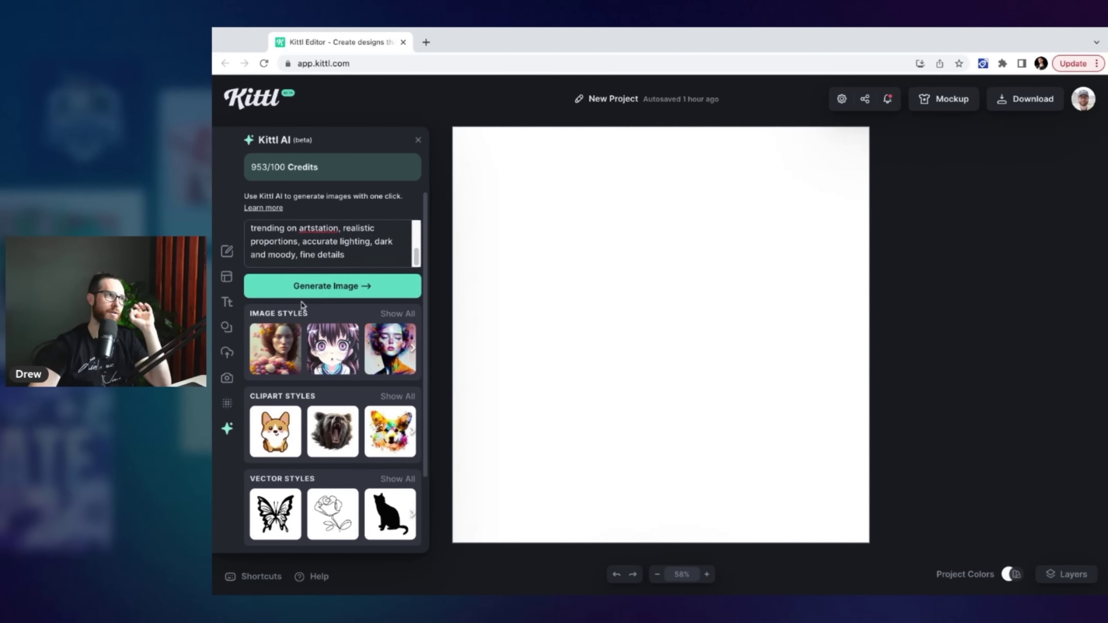
{"action": "left_click", "coordinate": [309, 287]}
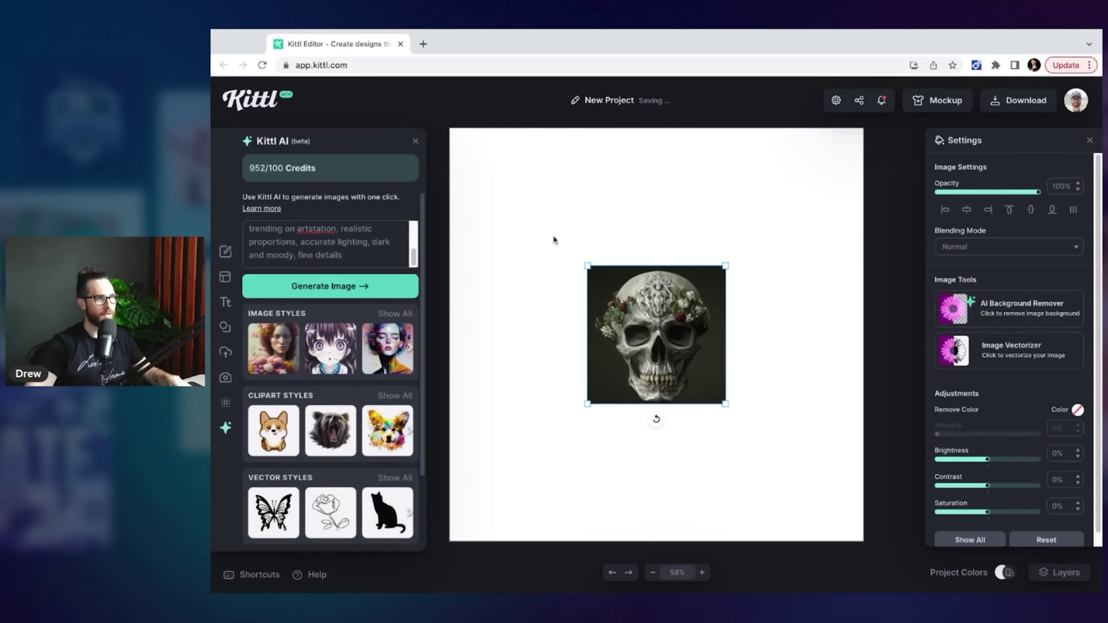
Step: Try enlarging the generated skull image, then undo back to the small top-right skull
{"action": "left_click_drag", "start_coordinate": [736, 269], "coordinate": [770, 233]}
{"action": "left_click_drag", "start_coordinate": [592, 430], "coordinate": [551, 420]}
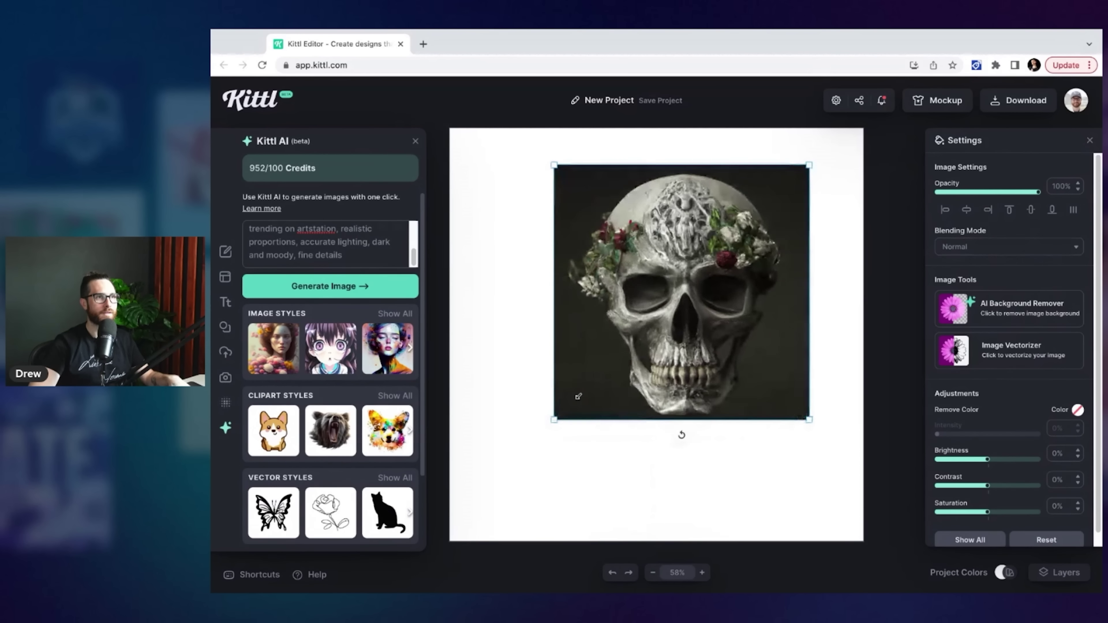
{"action": "left_click_drag", "start_coordinate": [706, 353], "coordinate": [694, 362]}
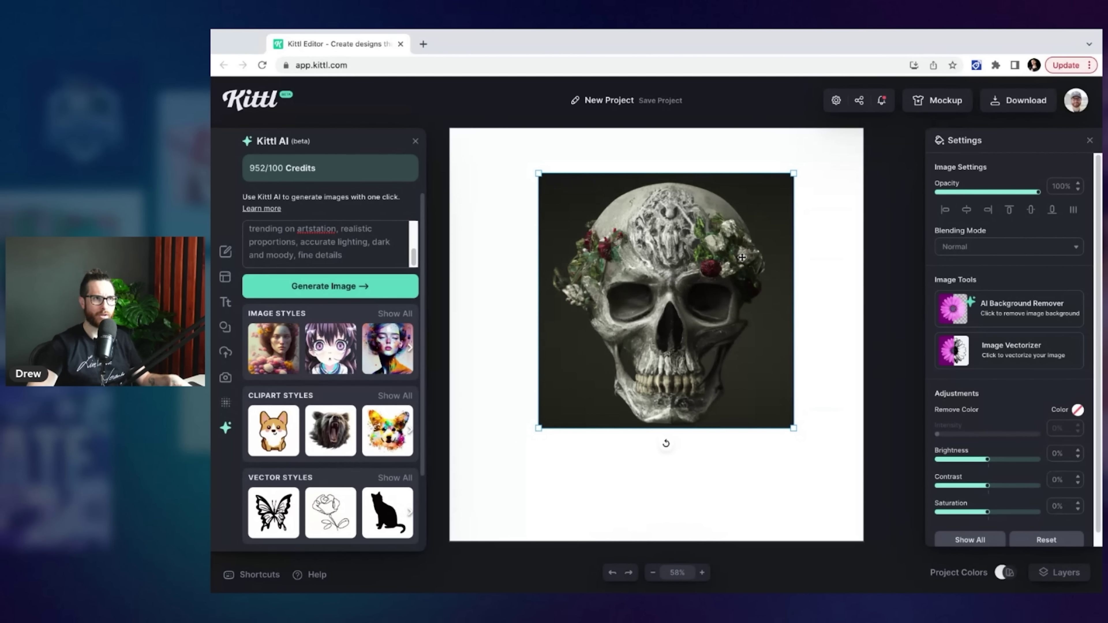
{"action": "key", "text": "ctrl+z"}
{"action": "key", "text": "ctrl+z"}
Step: Generate a new skull image in the Photography style
{"action": "scroll", "coordinate": [412, 322], "scroll_direction": "down", "scroll_amount": 1}
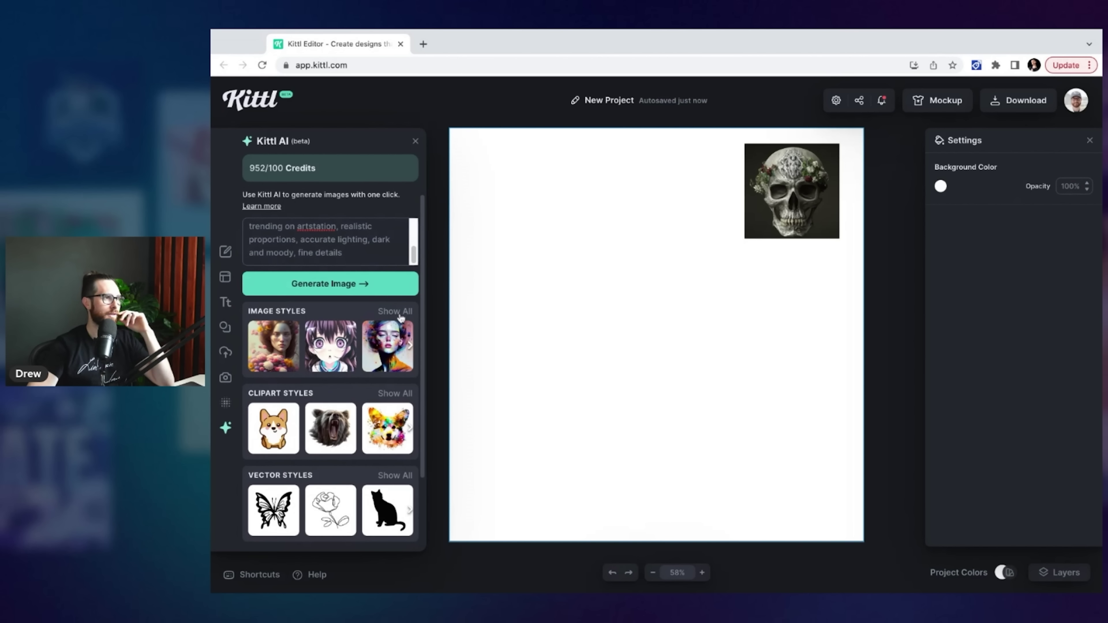
{"action": "left_click", "coordinate": [397, 312]}
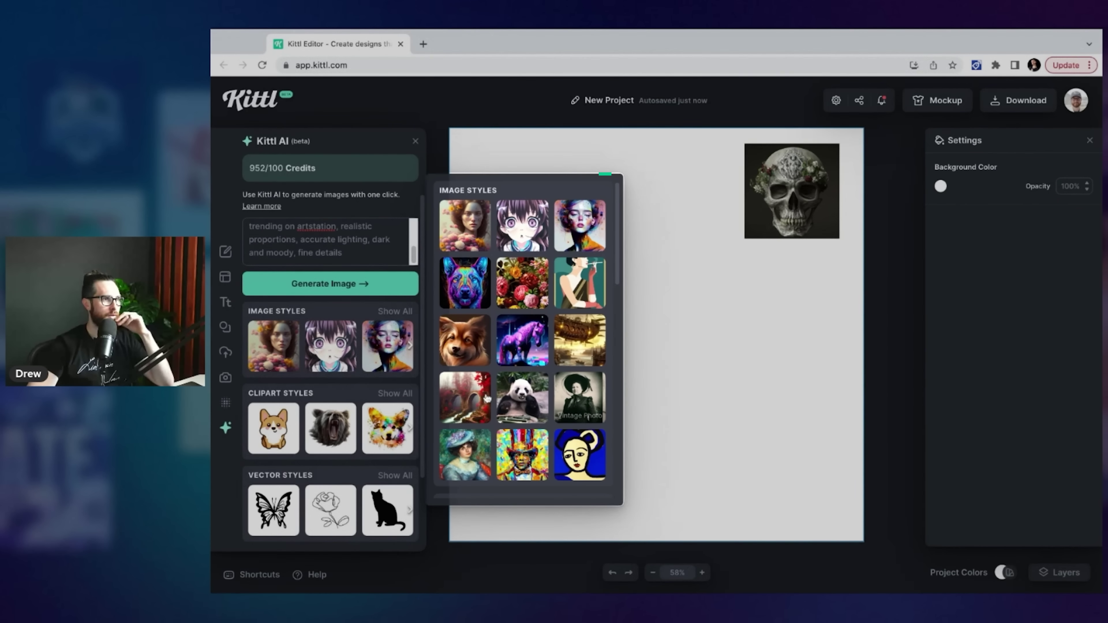
{"action": "left_click", "coordinate": [509, 393]}
{"action": "scroll", "coordinate": [346, 310], "scroll_direction": "up", "scroll_amount": 2}
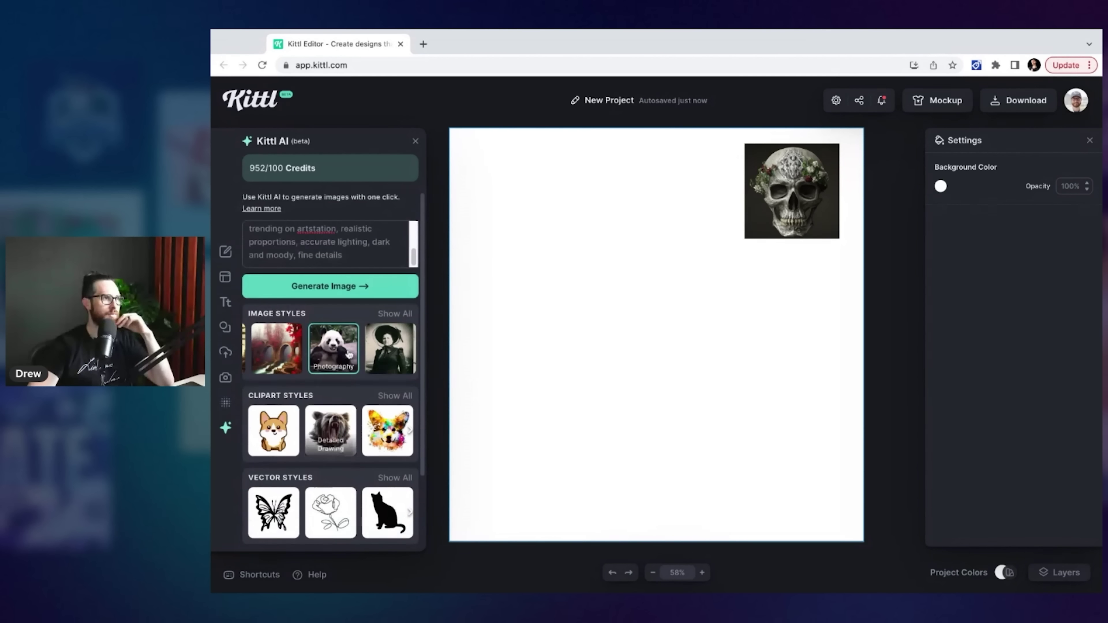
{"action": "left_click", "coordinate": [344, 287]}
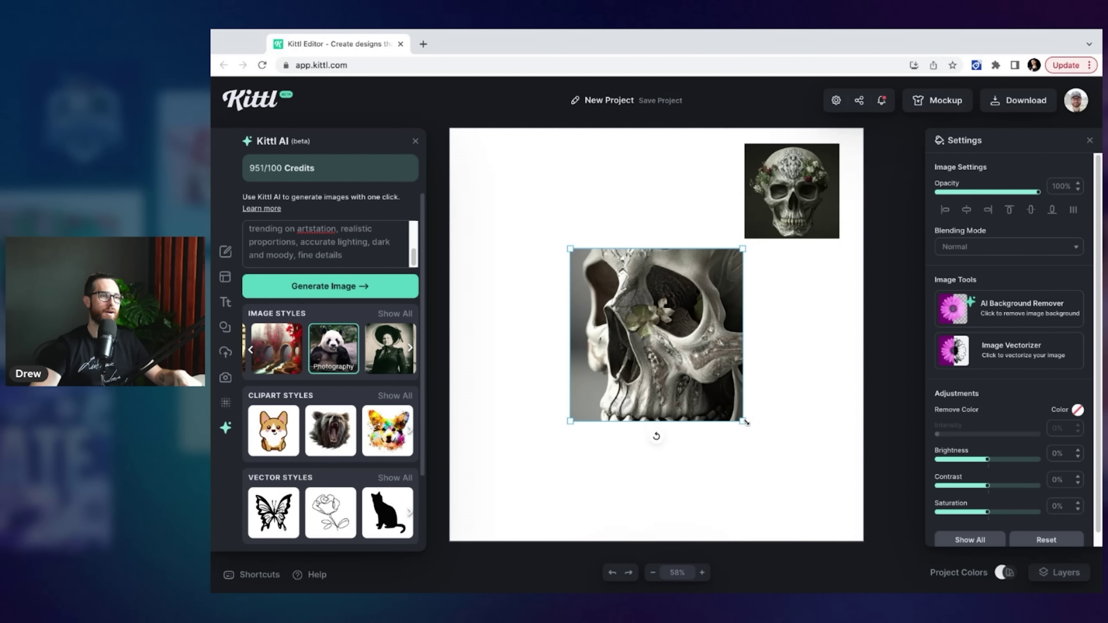
Step: Shrink the new close-up skull into the upper left, then enlarge it slightly
{"action": "left_click_drag", "start_coordinate": [746, 422], "coordinate": [699, 383]}
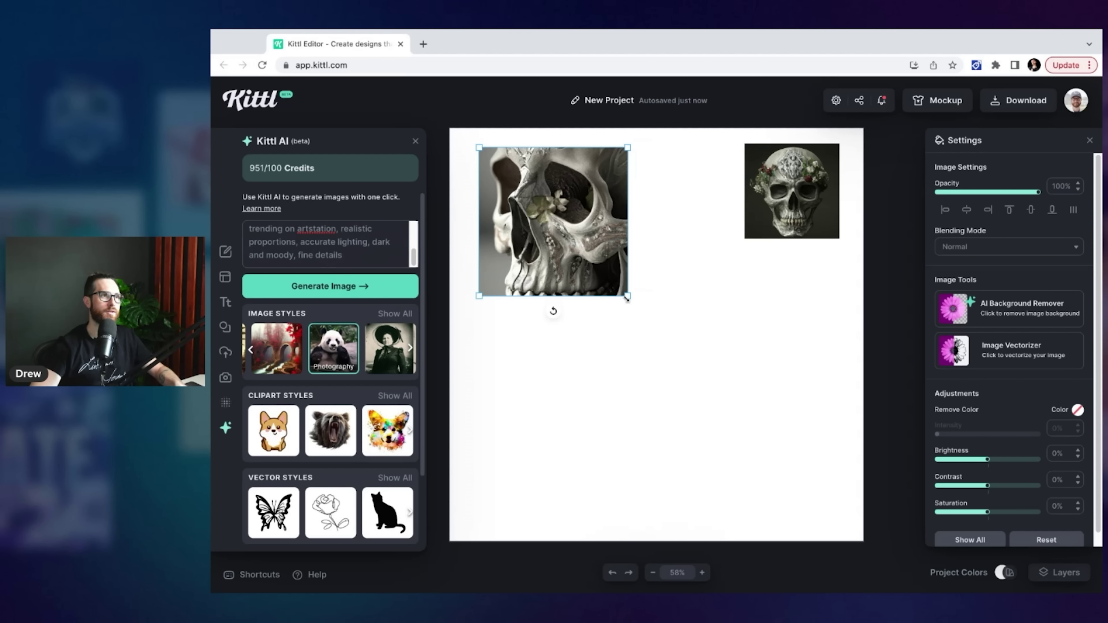
{"action": "left_click_drag", "start_coordinate": [628, 300], "coordinate": [627, 328]}
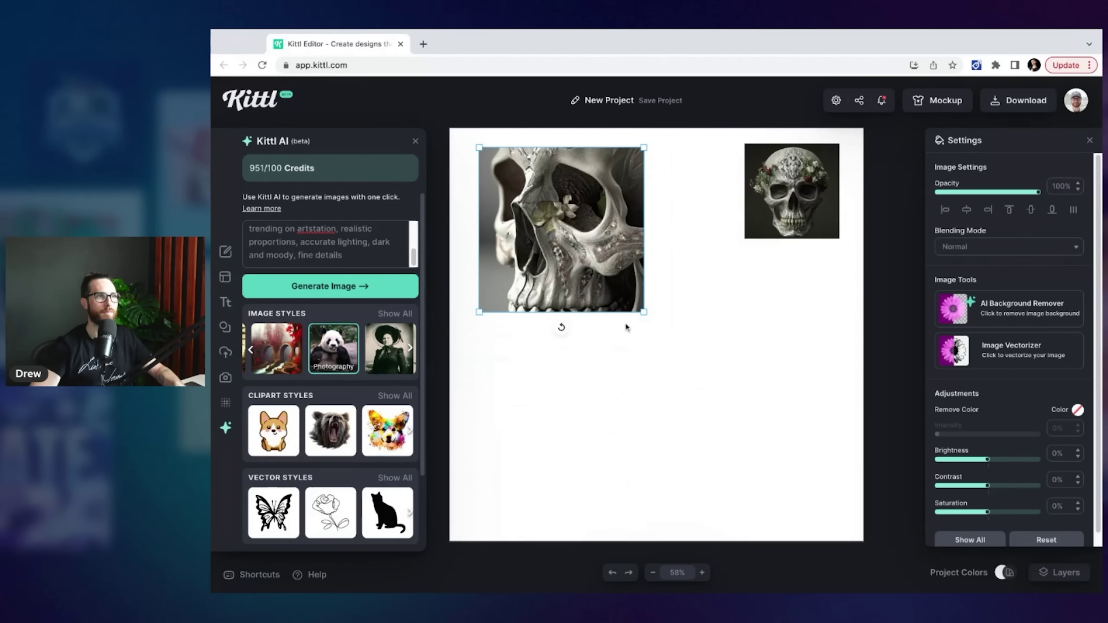
{"action": "left_click", "coordinate": [371, 256]}
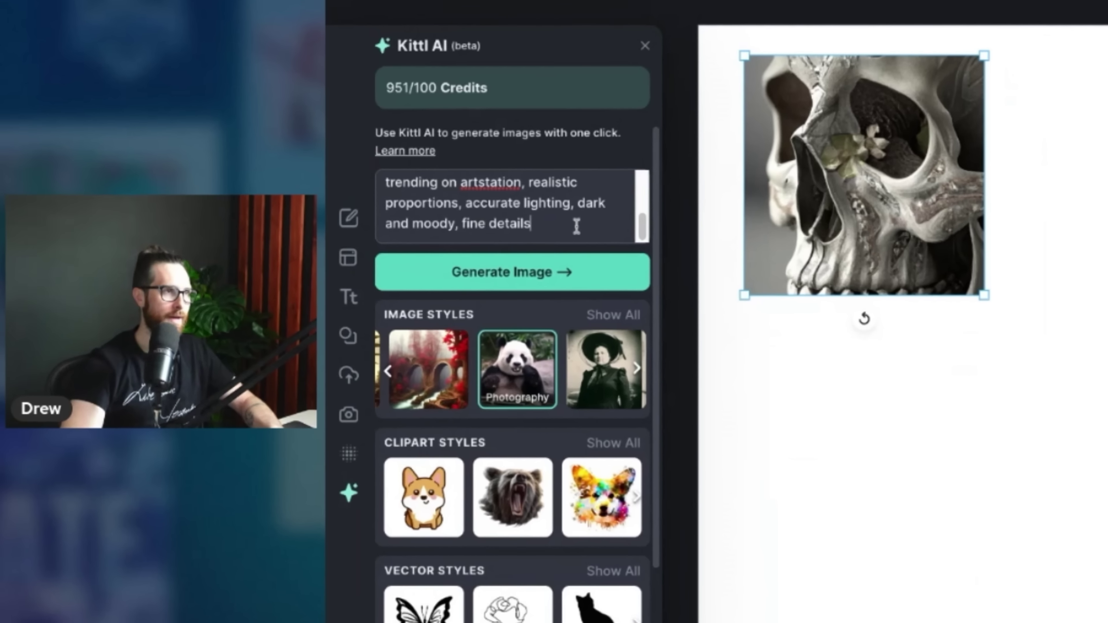
Step: Append ', wide angle shot, zoomed out' to the prompt, generate, and place the result top centre
{"action": "type", "text": ", w"}
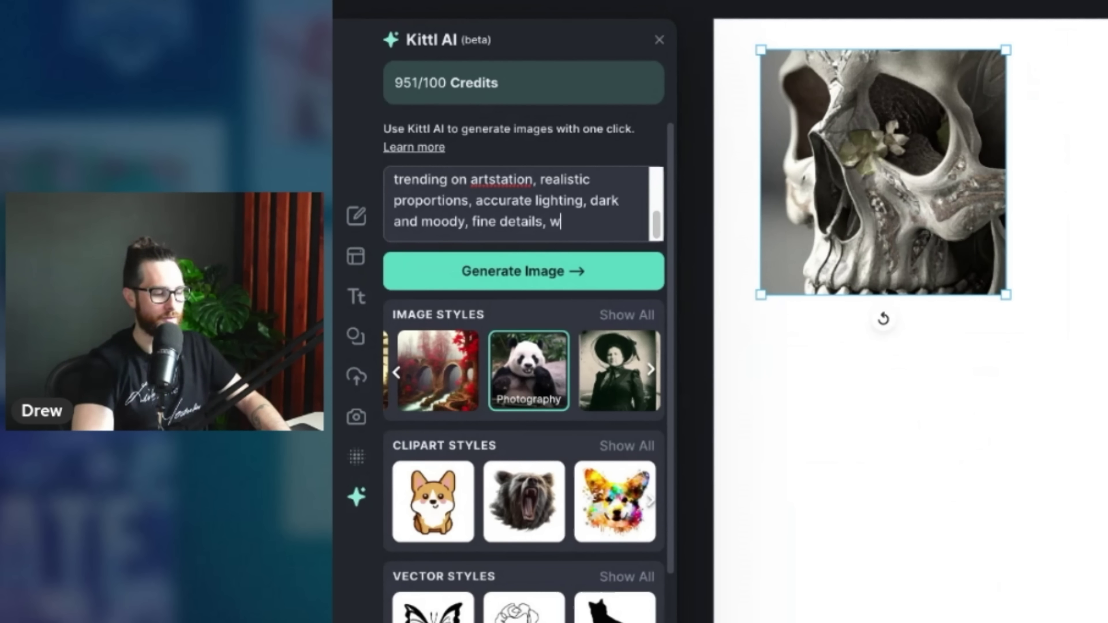
{"action": "type", "text": "ide angle "}
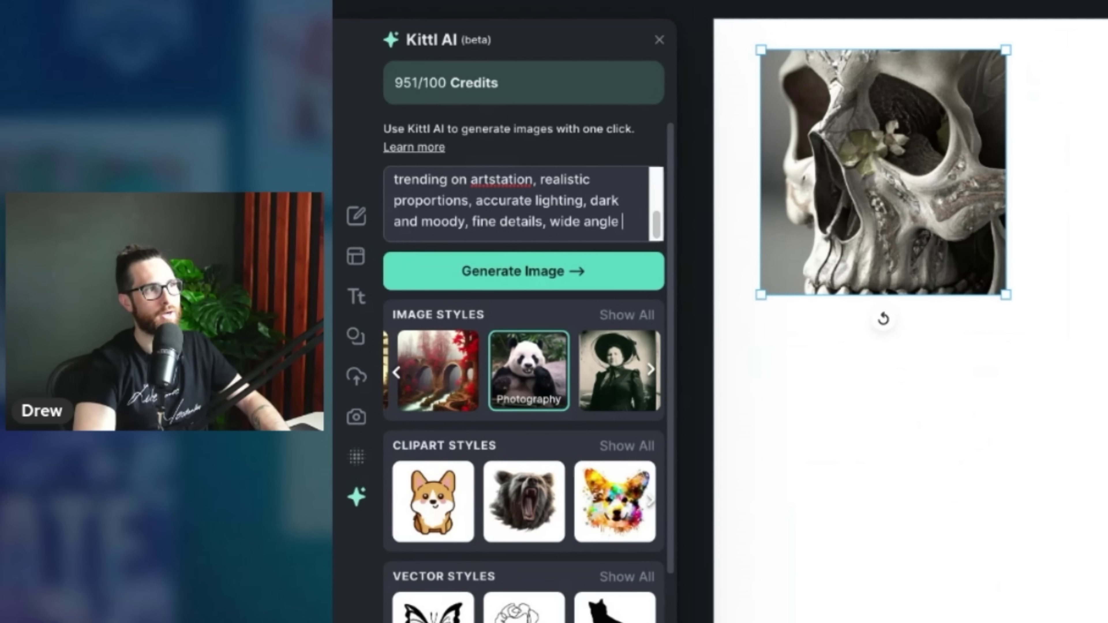
{"action": "type", "text": "shot, zoomed ou"}
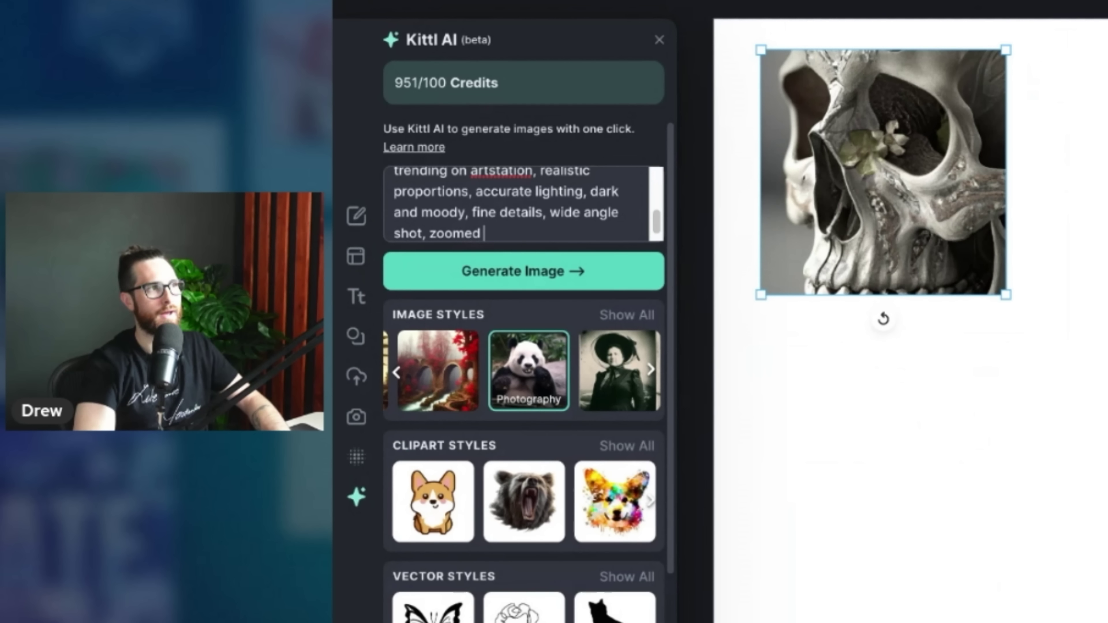
{"action": "type", "text": "t"}
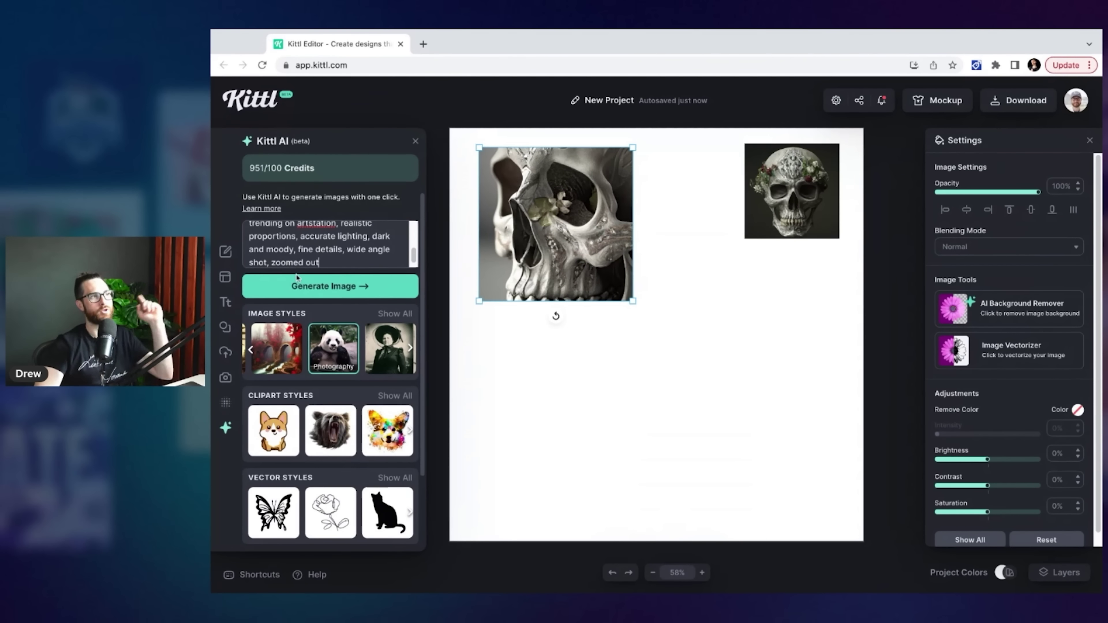
{"action": "left_click", "coordinate": [544, 284]}
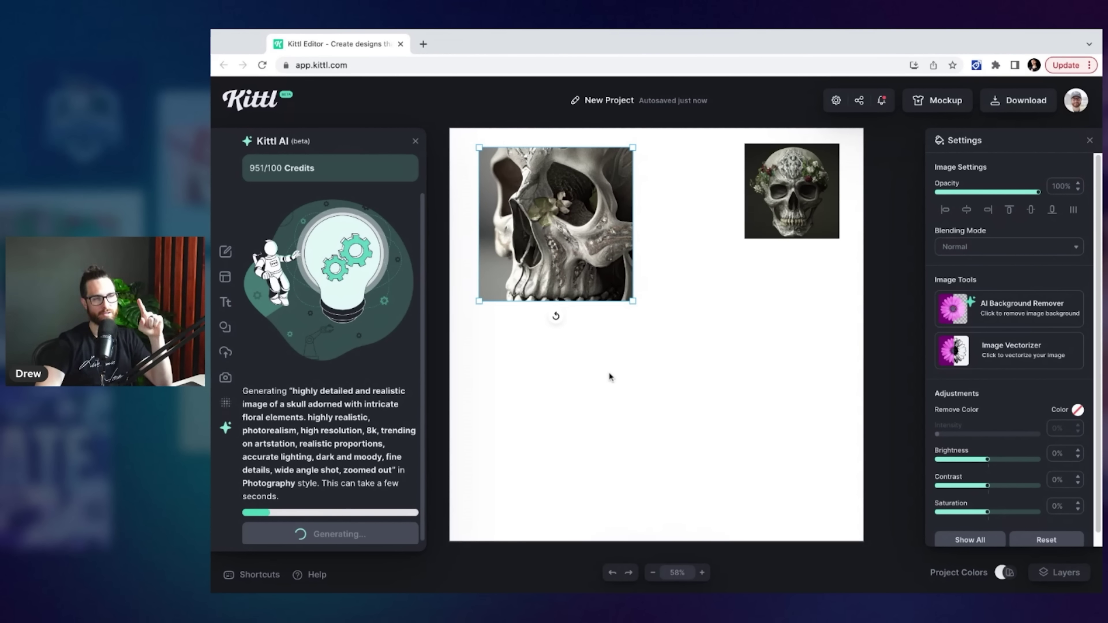
{"action": "left_click_drag", "start_coordinate": [629, 303], "coordinate": [589, 264]}
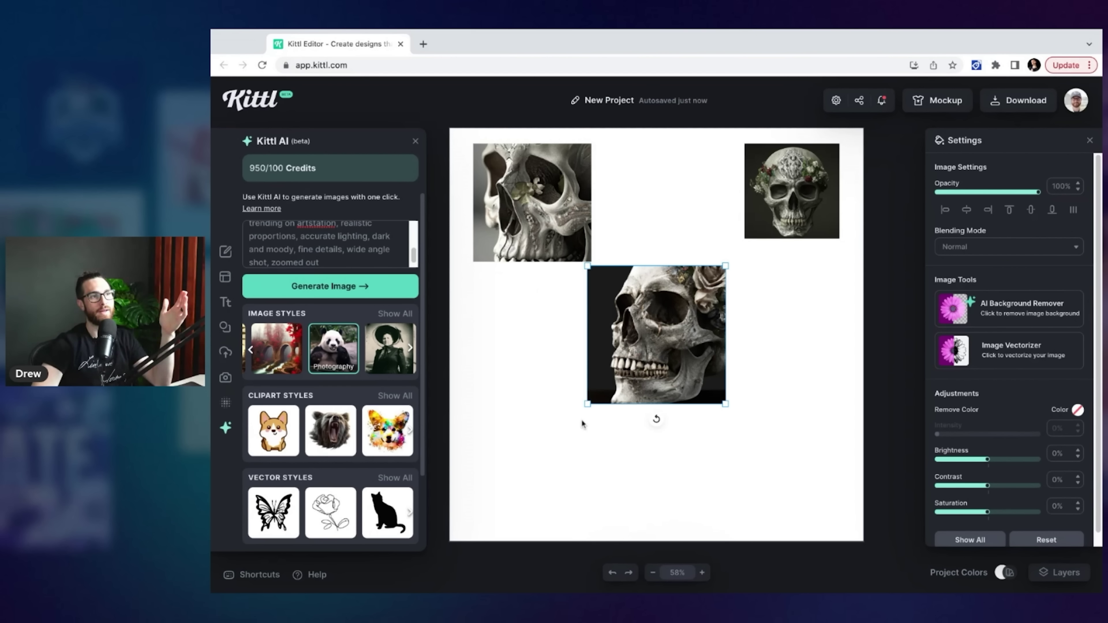
{"action": "left_click_drag", "start_coordinate": [583, 404], "coordinate": [649, 271]}
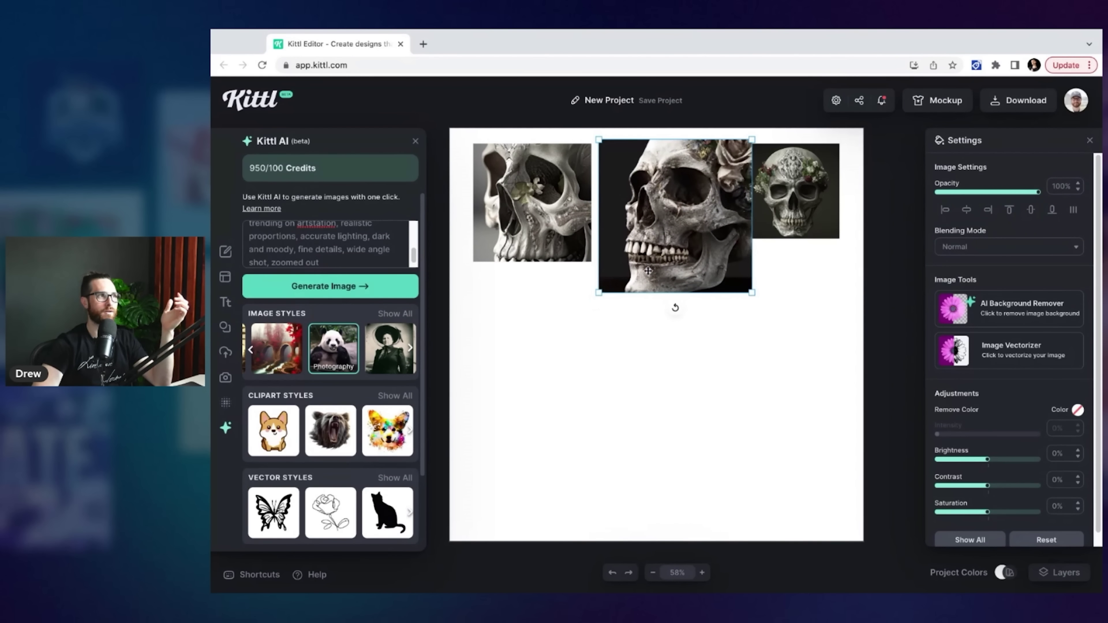
Step: Switch the image style to Digital Art from the full style list
{"action": "left_click", "coordinate": [395, 313]}
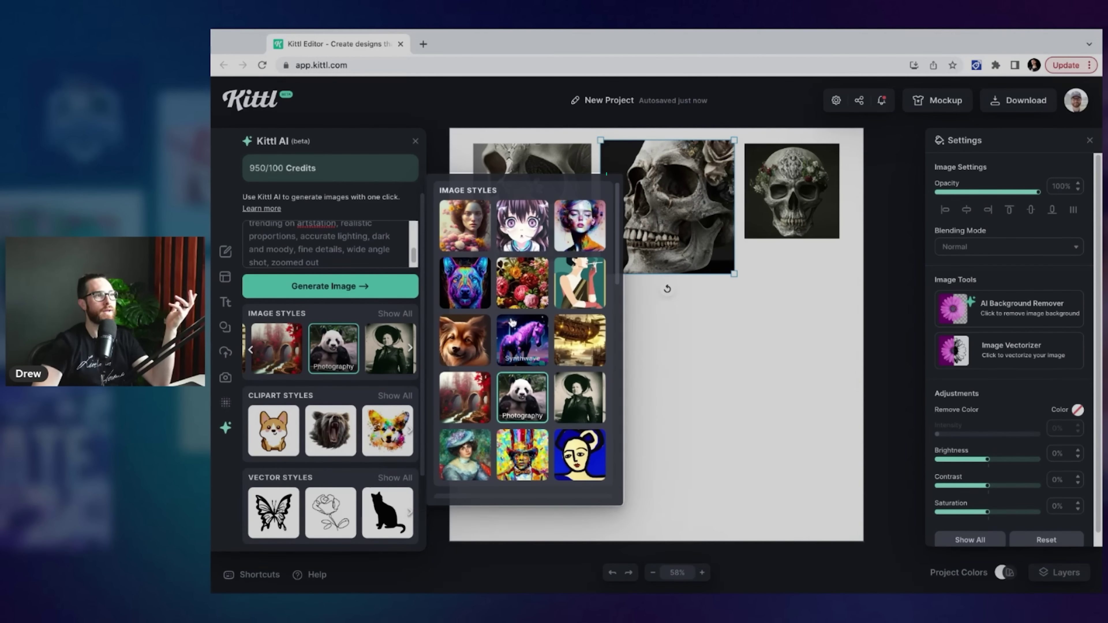
{"action": "left_click", "coordinate": [475, 361]}
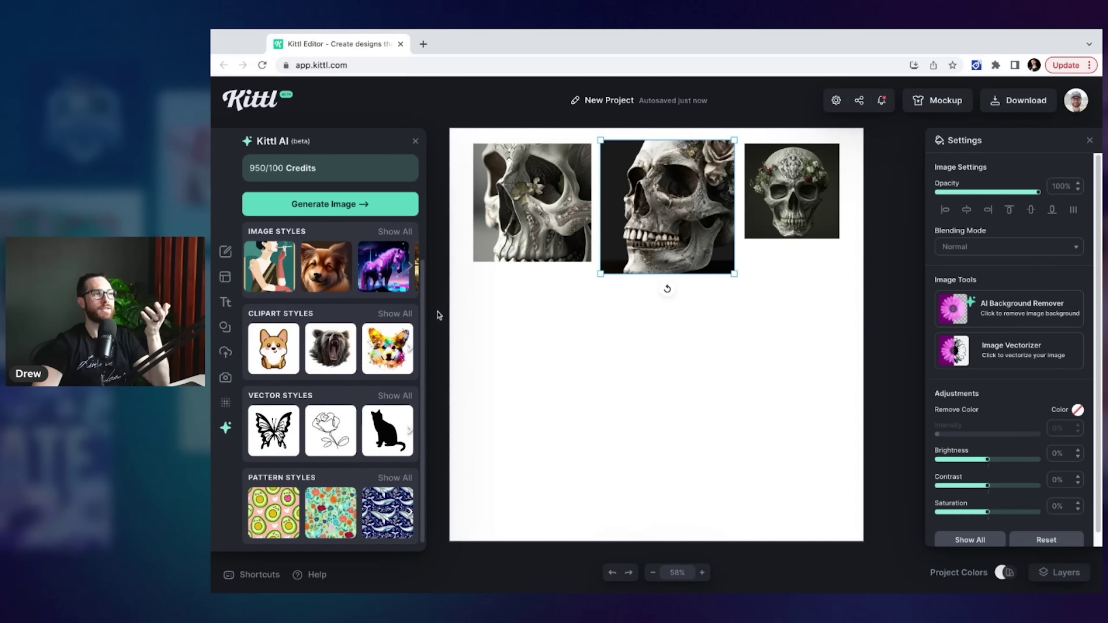
{"action": "scroll", "coordinate": [421, 327], "scroll_direction": "up", "scroll_amount": 3}
Step: Generate a pastel Digital Art skull and an Oil Painting skull, resizing and placing both
{"action": "left_click", "coordinate": [340, 282]}
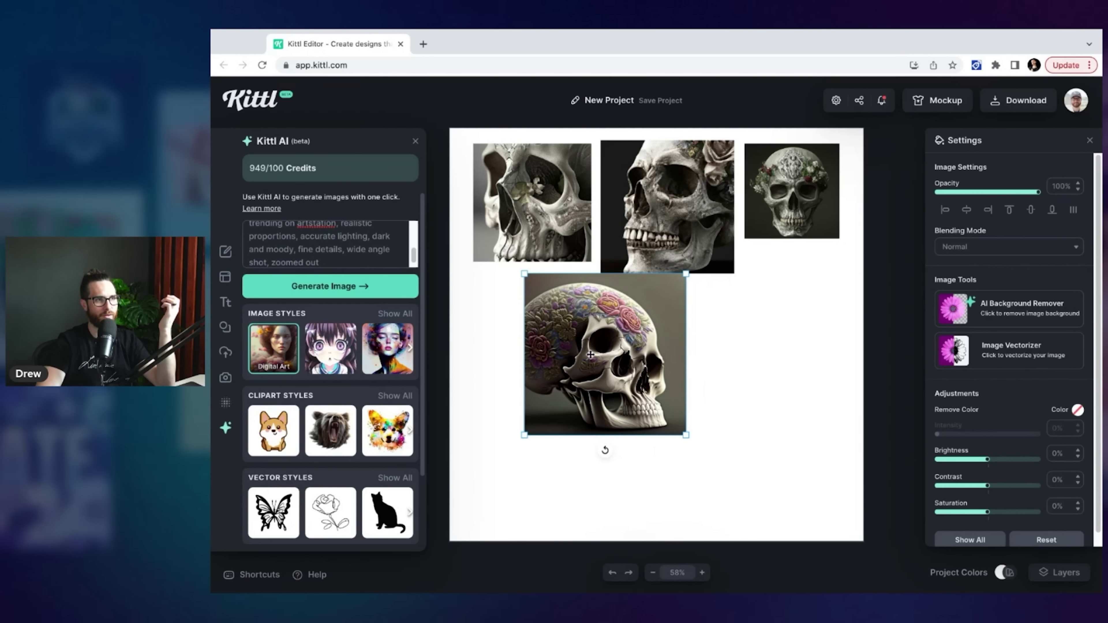
{"action": "left_click_drag", "start_coordinate": [523, 434], "coordinate": [544, 413]}
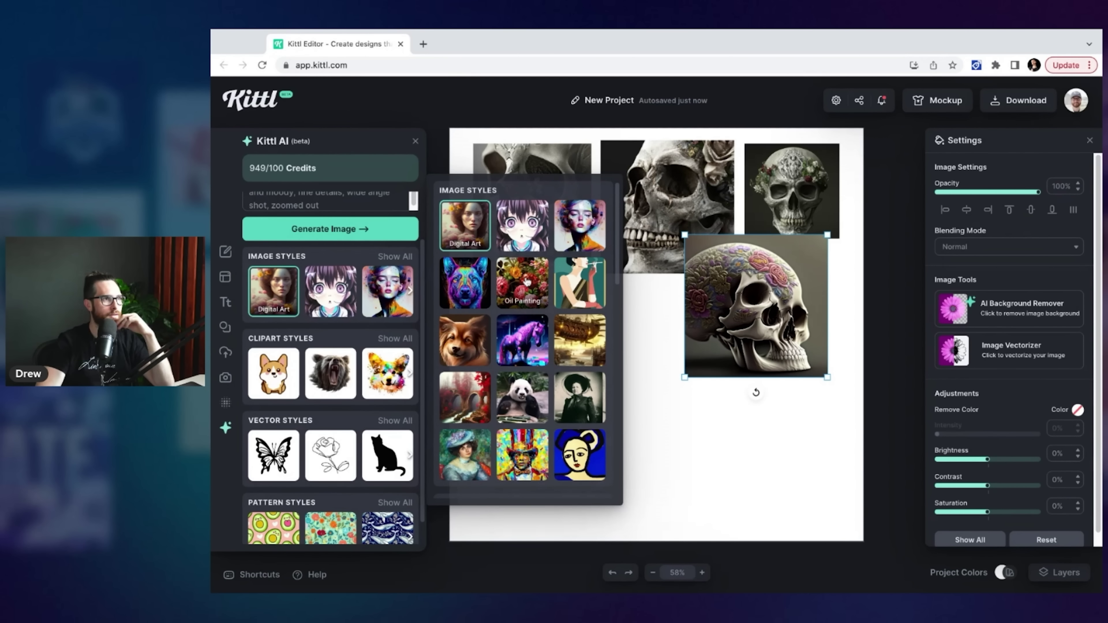
{"action": "left_click", "coordinate": [525, 277]}
{"action": "scroll", "coordinate": [354, 346], "scroll_direction": "up", "scroll_amount": 2}
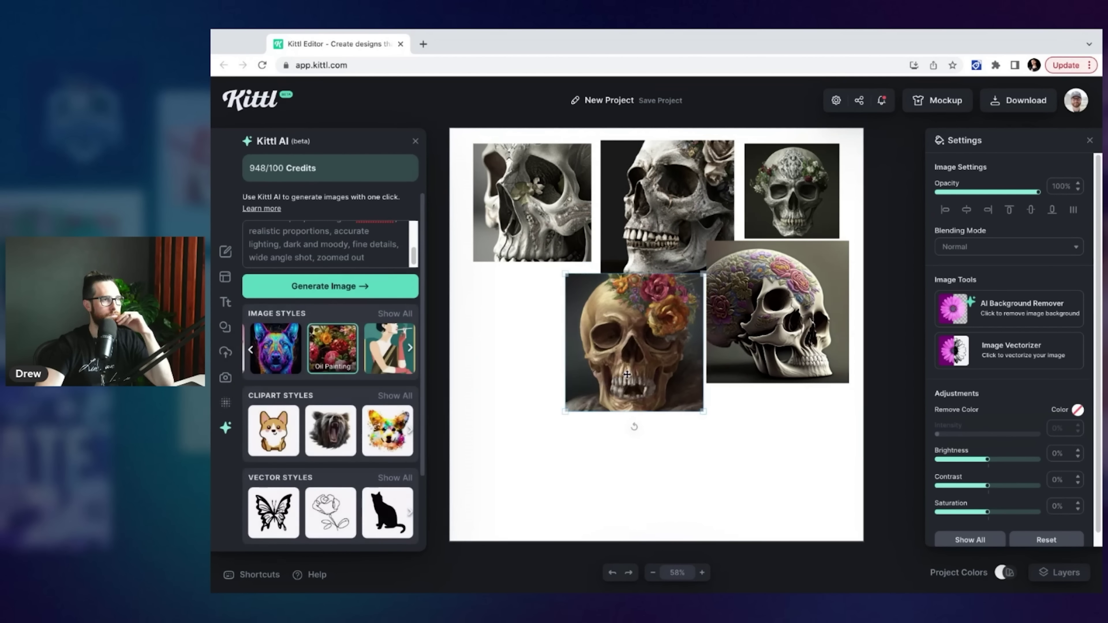
{"action": "left_click_drag", "start_coordinate": [608, 377], "coordinate": [570, 391]}
{"action": "left_click_drag", "start_coordinate": [667, 421], "coordinate": [700, 455]}
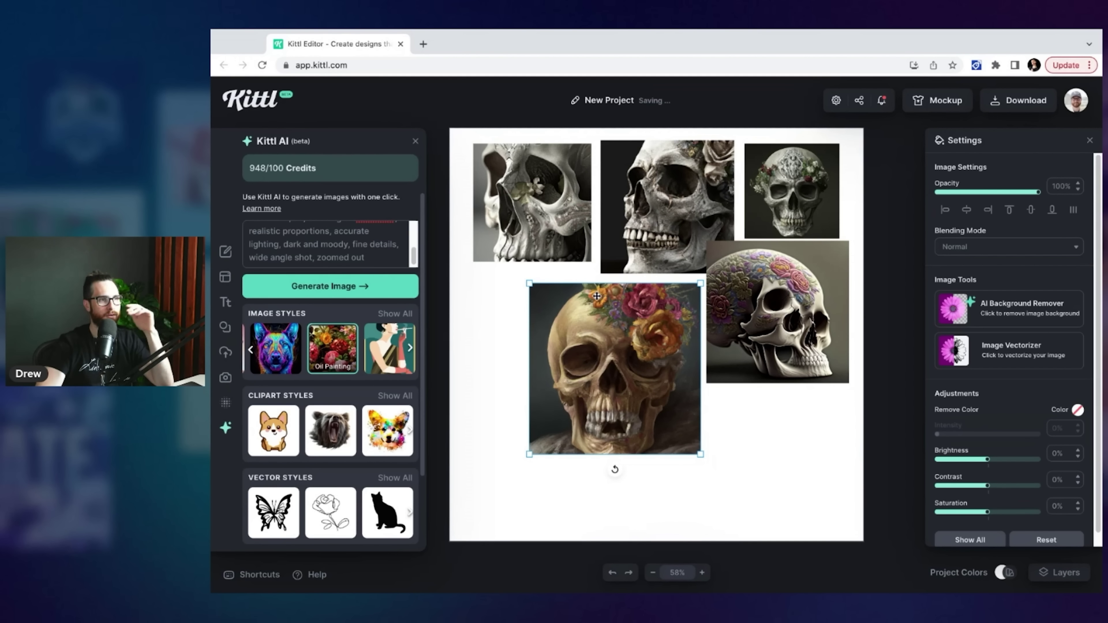
{"action": "left_click_drag", "start_coordinate": [652, 358], "coordinate": [598, 357]}
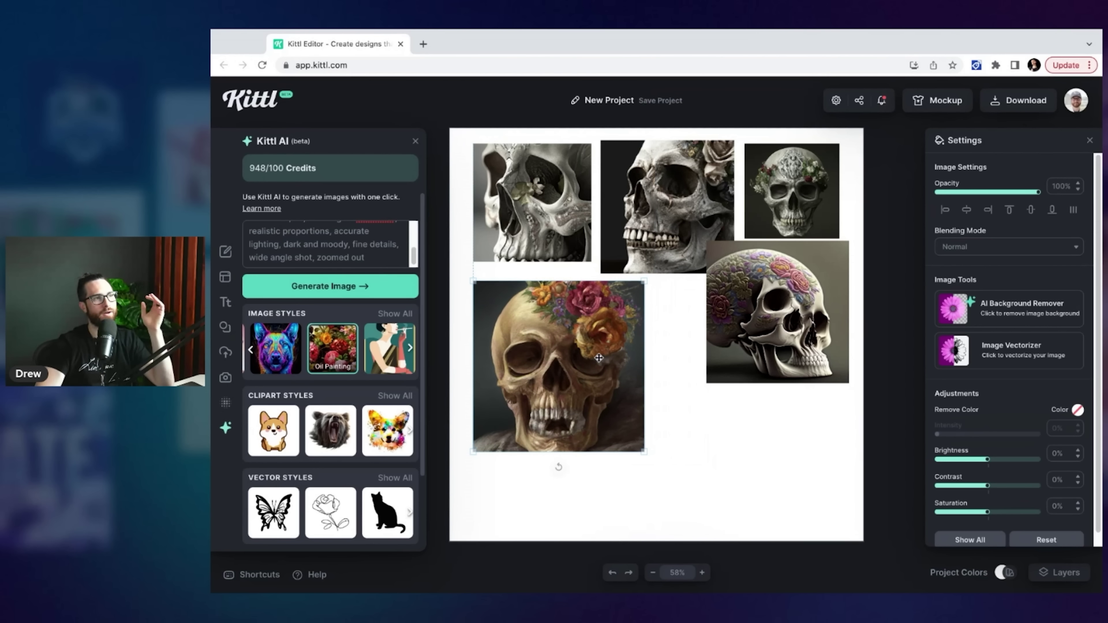
{"action": "left_click", "coordinate": [666, 440]}
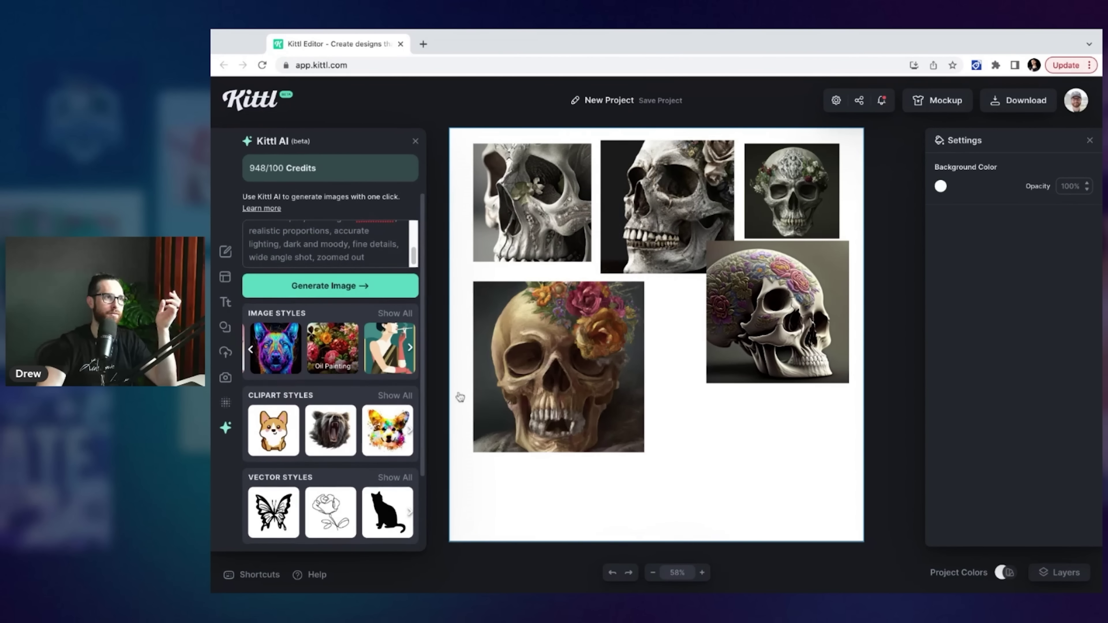
Step: Generate another skull and enlarge the vivid autumn-floral result
{"action": "scroll", "coordinate": [332, 393], "scroll_direction": "down", "scroll_amount": 3}
{"action": "scroll", "coordinate": [345, 288], "scroll_direction": "up", "scroll_amount": 3}
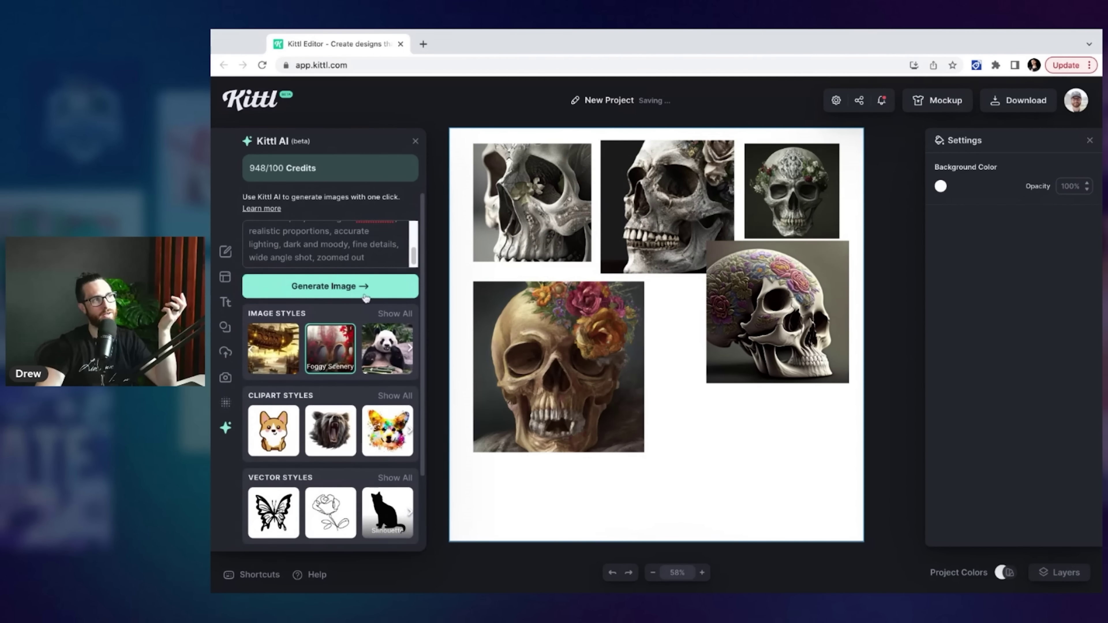
{"action": "left_click", "coordinate": [347, 286]}
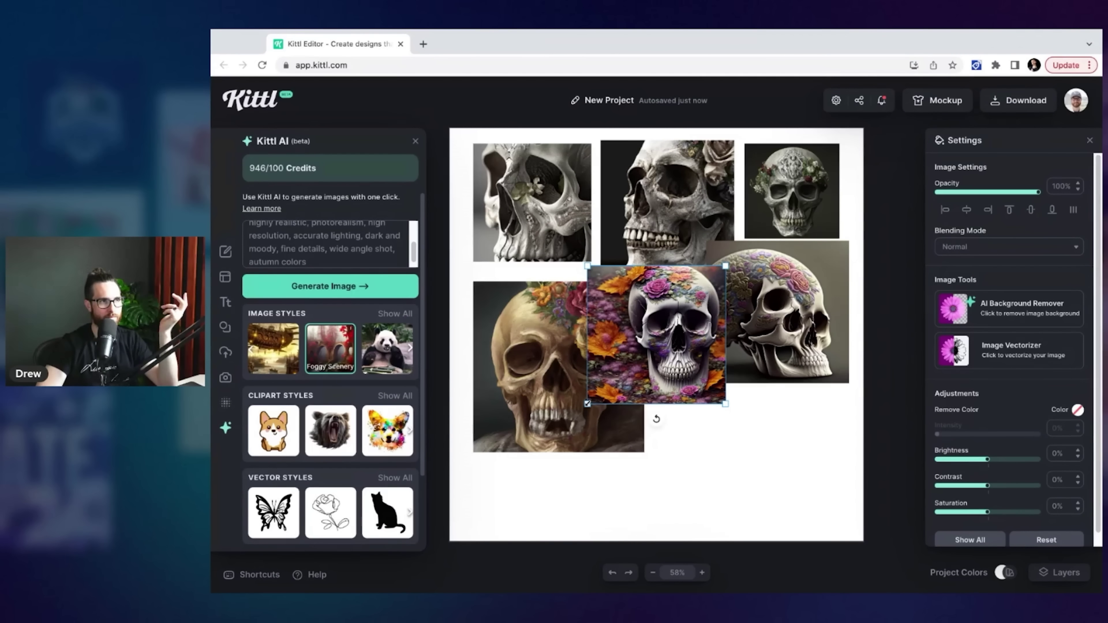
{"action": "left_click_drag", "start_coordinate": [588, 403], "coordinate": [520, 470]}
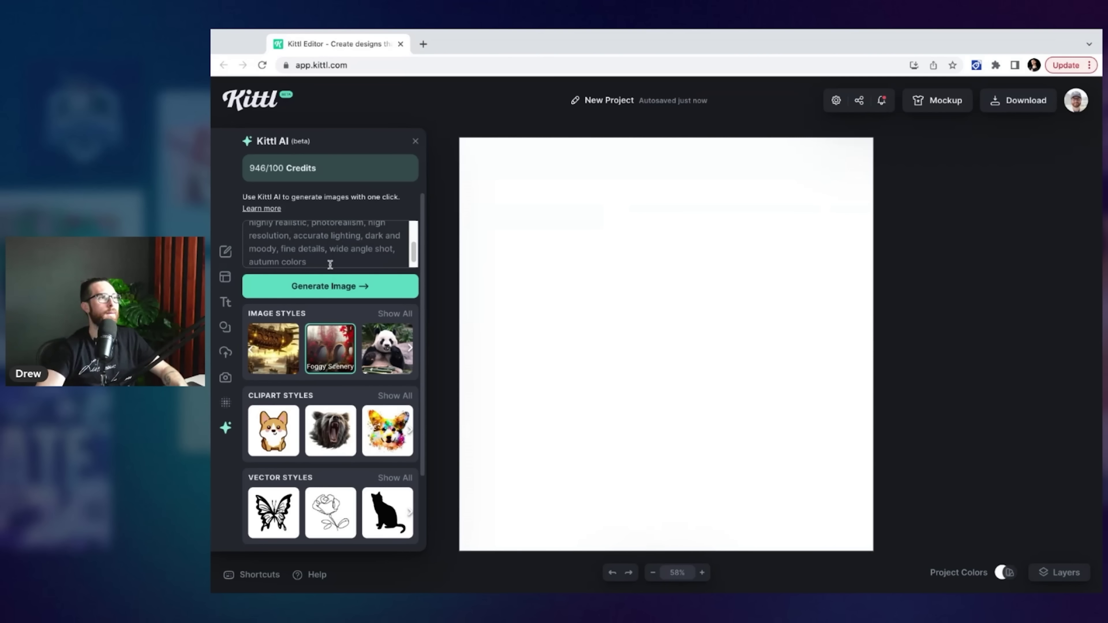
{"action": "scroll", "coordinate": [332, 253], "scroll_direction": "up", "scroll_amount": 3}
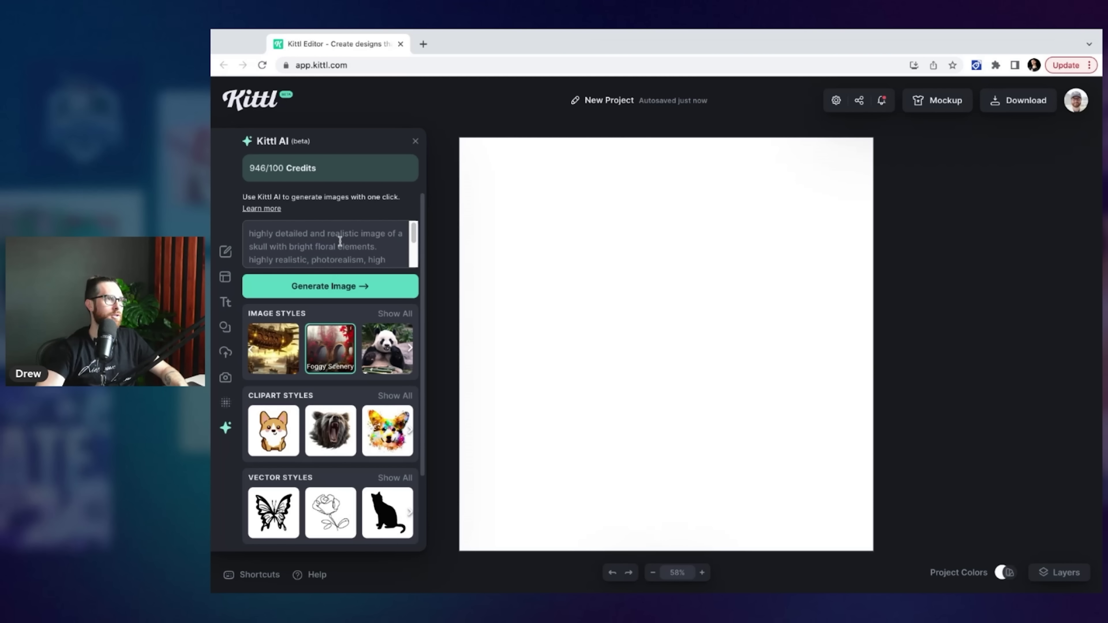
Step: Replace the old prompt with the pasted cracked-skull-with-flowers prompt
{"action": "scroll", "coordinate": [339, 253], "scroll_direction": "down", "scroll_amount": 3}
{"action": "triple_click", "coordinate": [338, 258]}
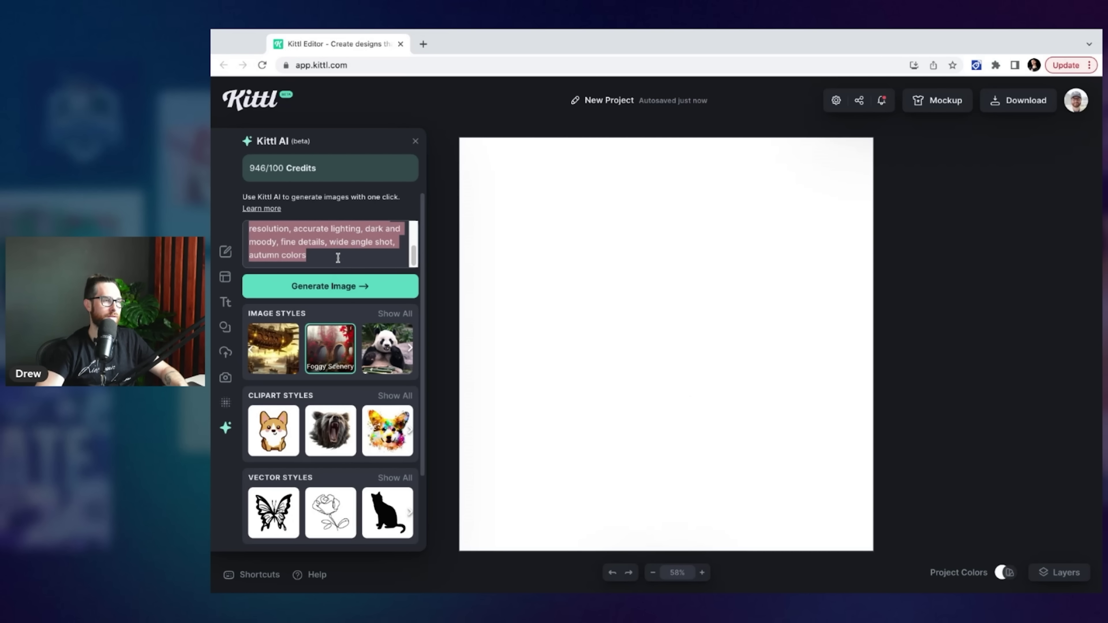
{"action": "key", "text": "BackSpace"}
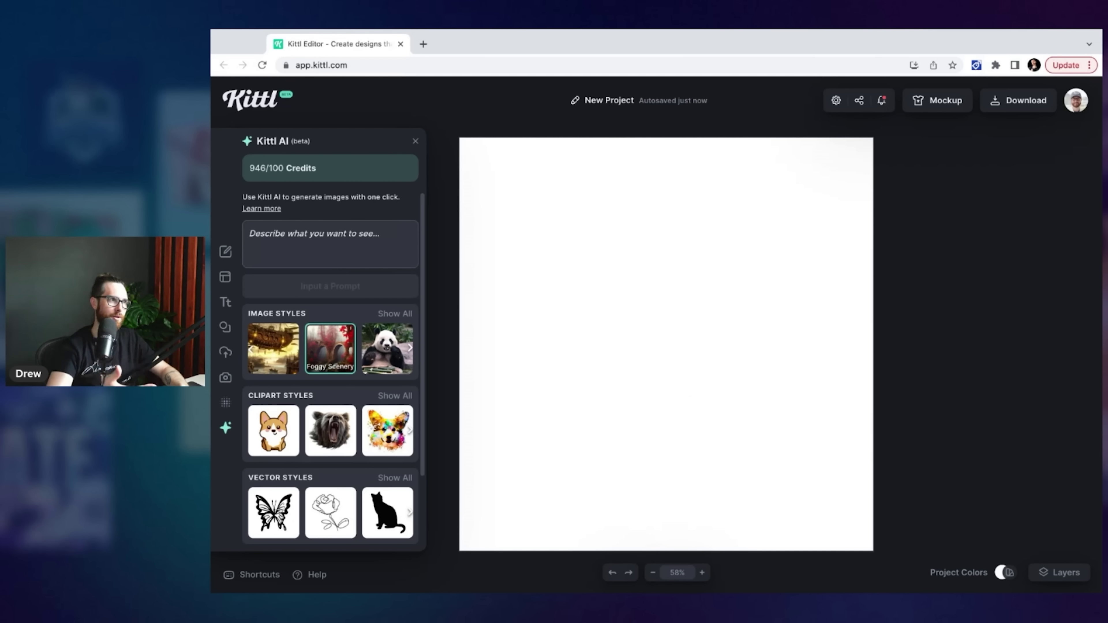
{"action": "type", "text": "a cracked skull with flowers around the sides, bright colors, green leaves, detailed"}
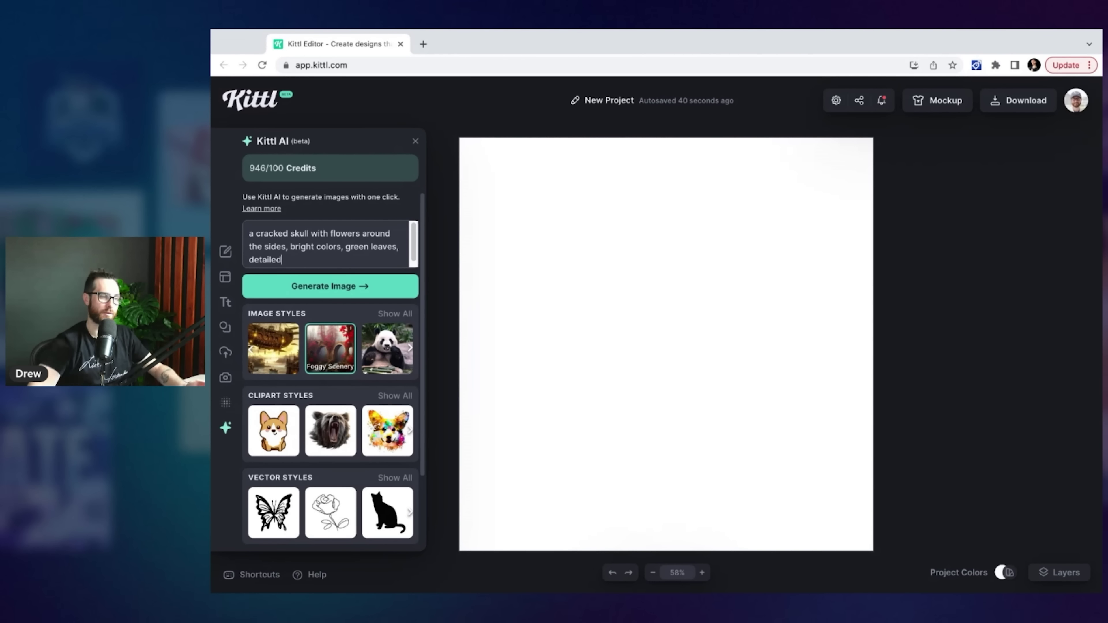
Step: Choose the Digital Art style, change 'a' to 'one', and generate the image
{"action": "left_click", "coordinate": [387, 316]}
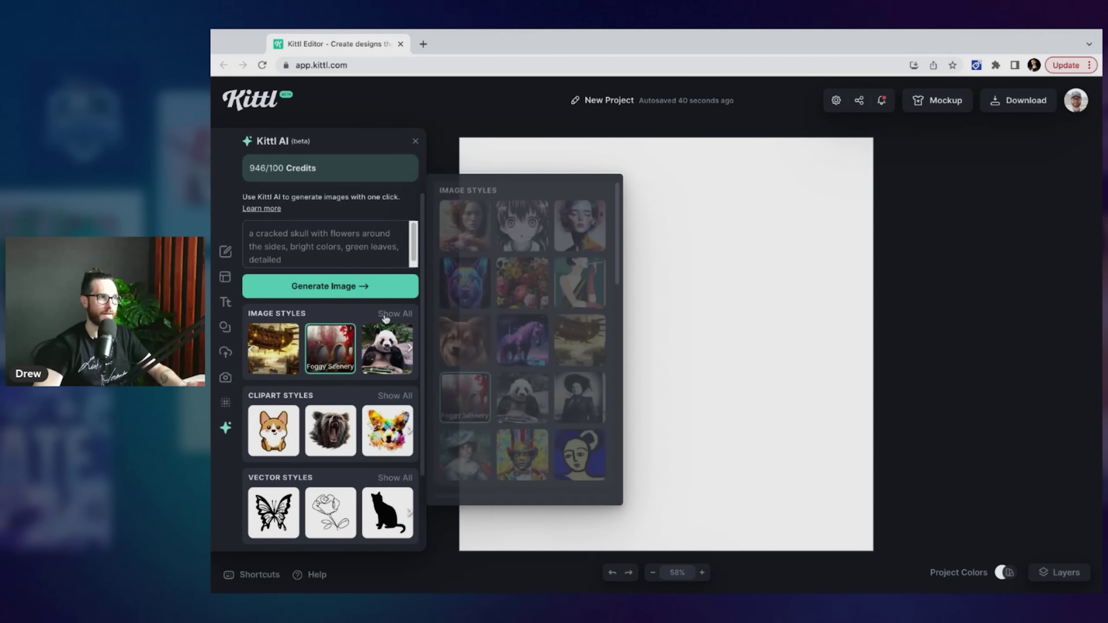
{"action": "left_click", "coordinate": [483, 234]}
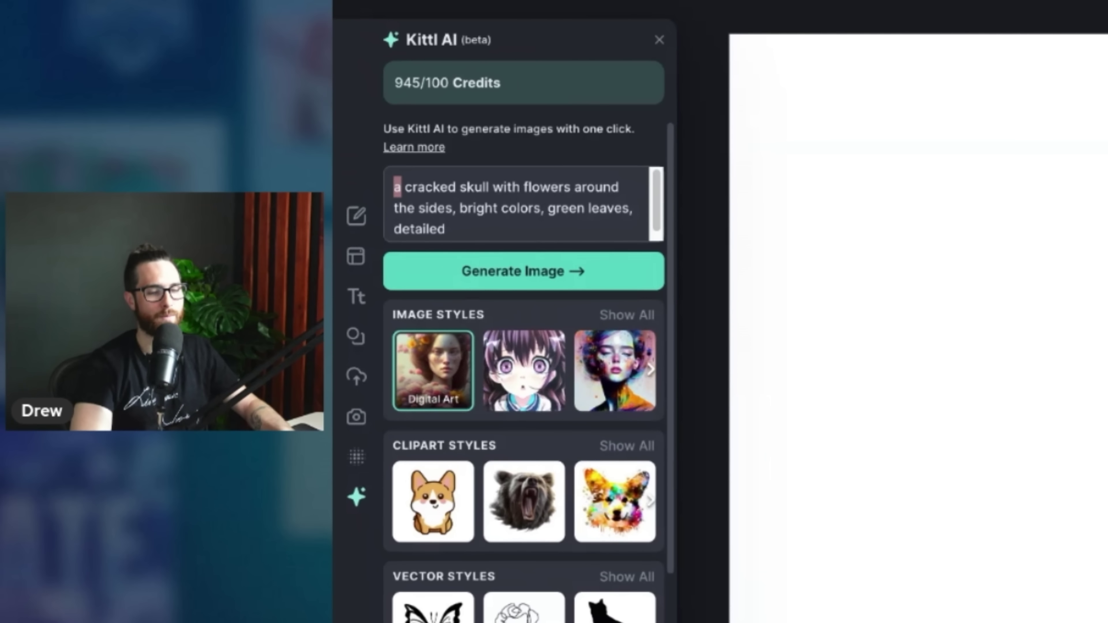
{"action": "type", "text": "one"}
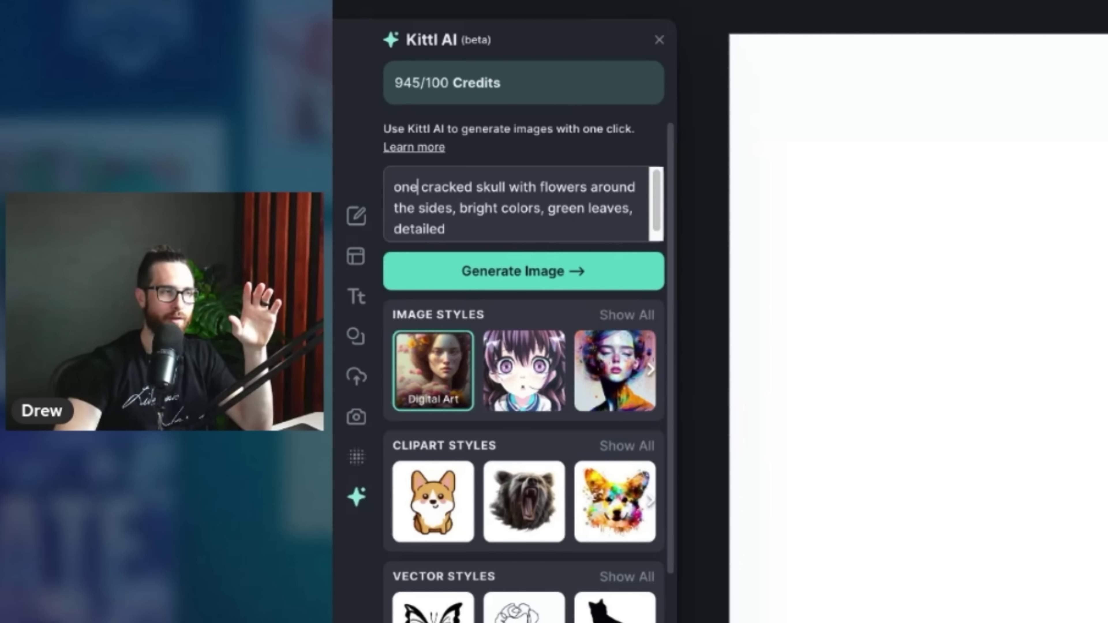
{"action": "left_click", "coordinate": [458, 232]}
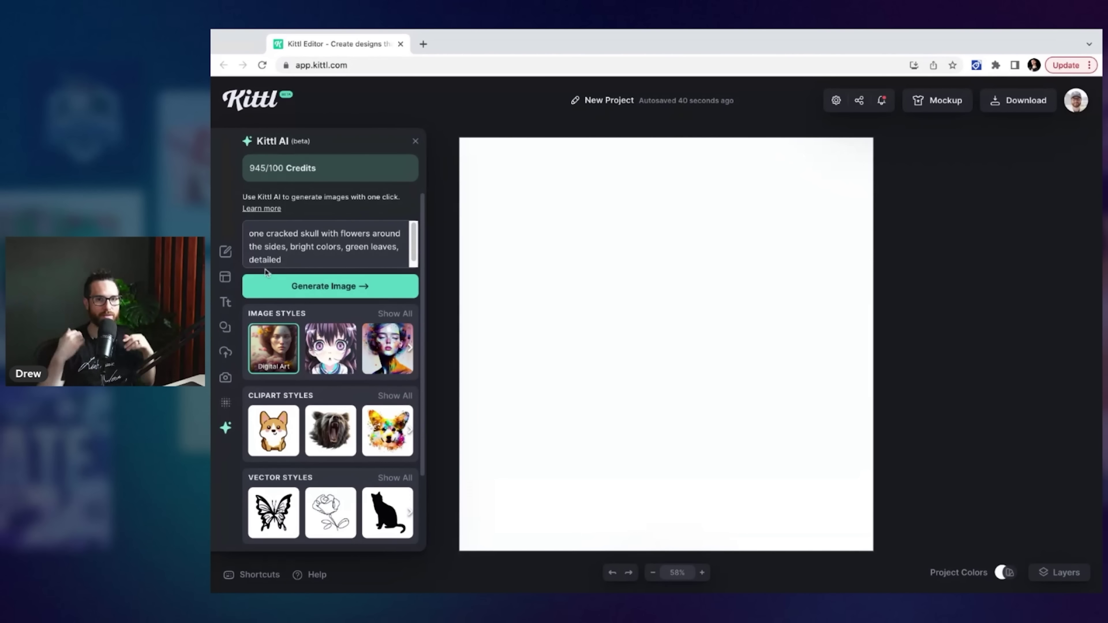
{"action": "left_click", "coordinate": [309, 286]}
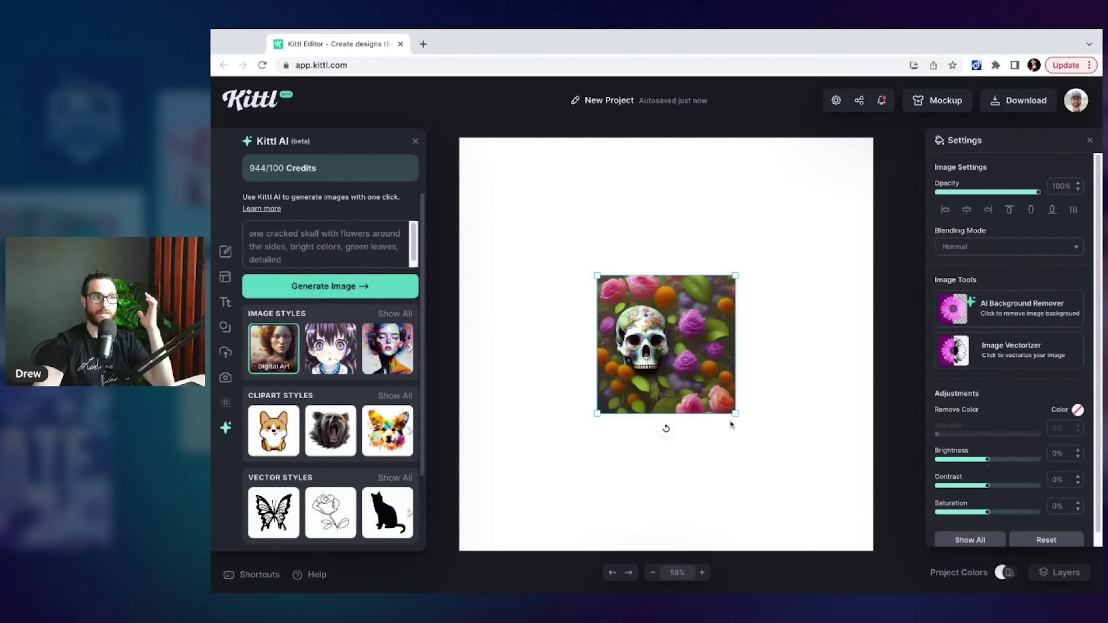
Step: Resize the rose-ringed floral skull and settle it in the top-right corner
{"action": "left_click_drag", "start_coordinate": [734, 413], "coordinate": [796, 475]}
{"action": "left_click_drag", "start_coordinate": [676, 451], "coordinate": [655, 406]}
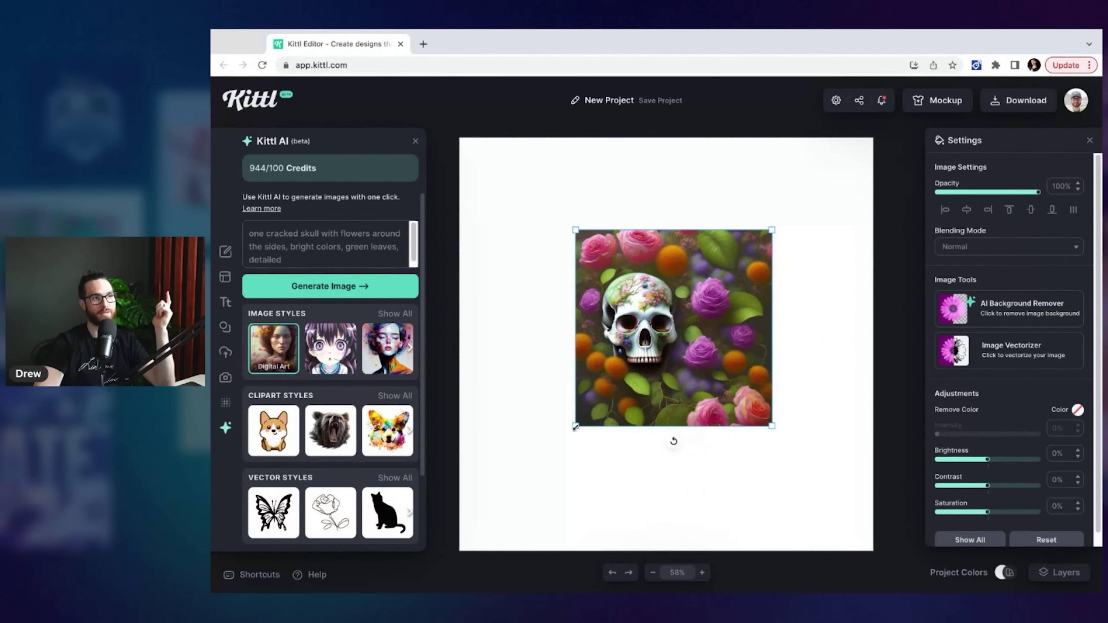
{"action": "left_click_drag", "start_coordinate": [574, 426], "coordinate": [662, 346]}
{"action": "left_click_drag", "start_coordinate": [716, 319], "coordinate": [736, 302]}
Step: Change 'bright' to 'warm' in the prompt and generate an Acrylic-style skull
{"action": "double_click", "coordinate": [303, 247]}
{"action": "type", "text": "warm"}
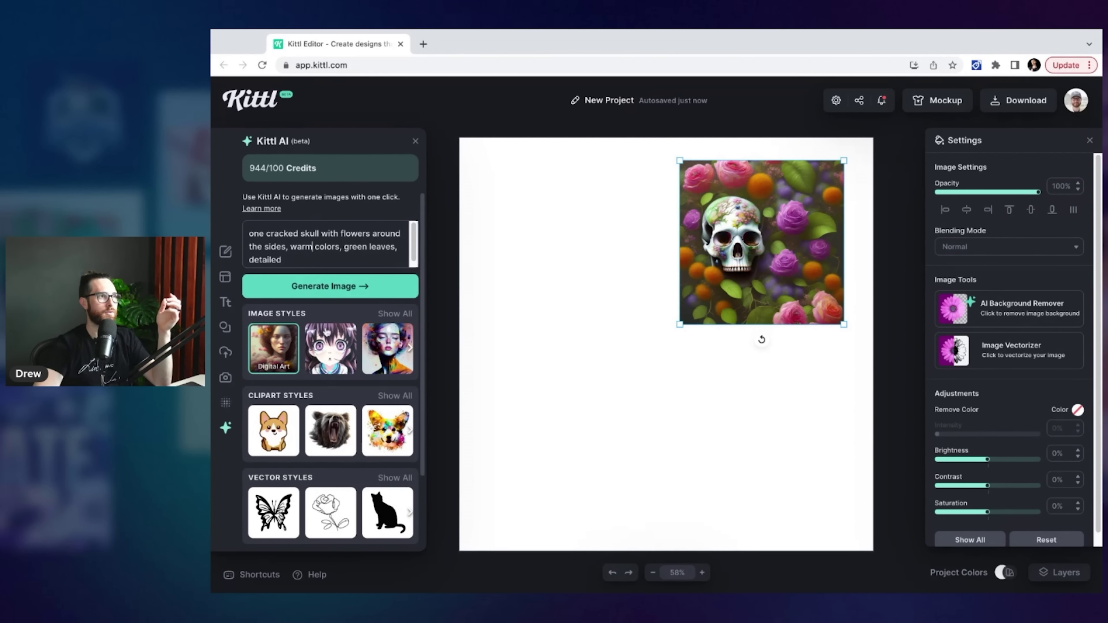
{"action": "left_click", "coordinate": [395, 314]}
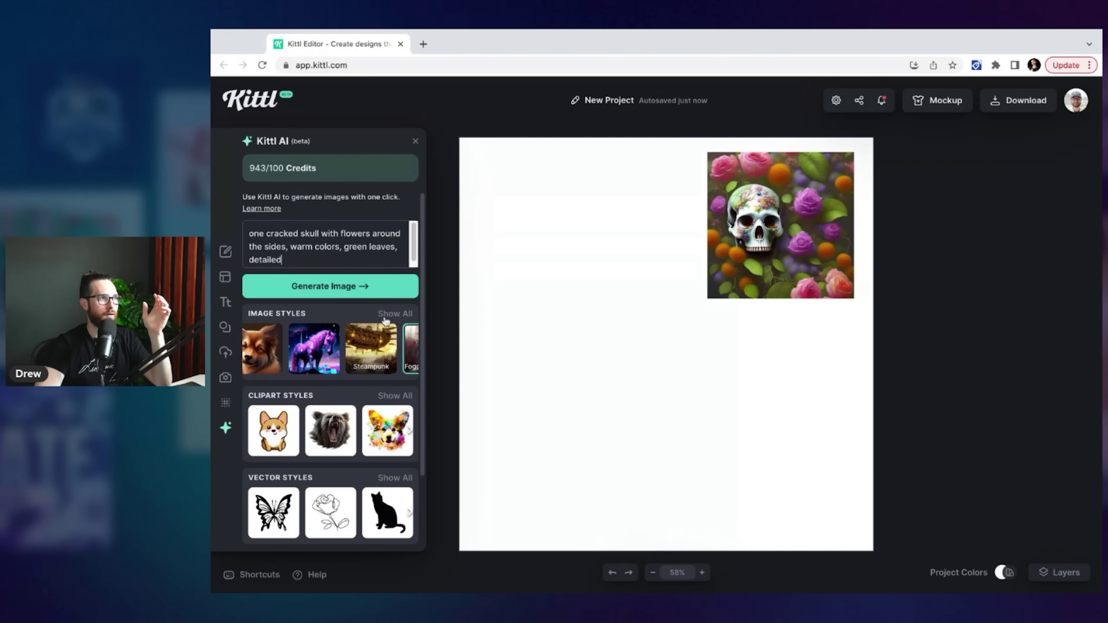
{"action": "left_click", "coordinate": [395, 313]}
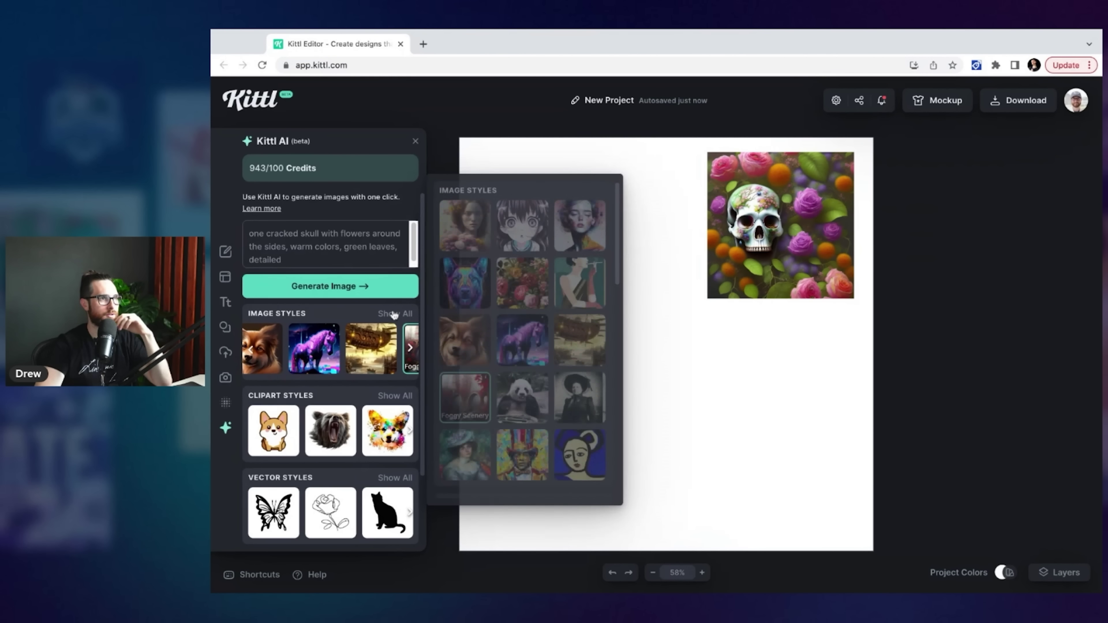
{"action": "left_click", "coordinate": [582, 228]}
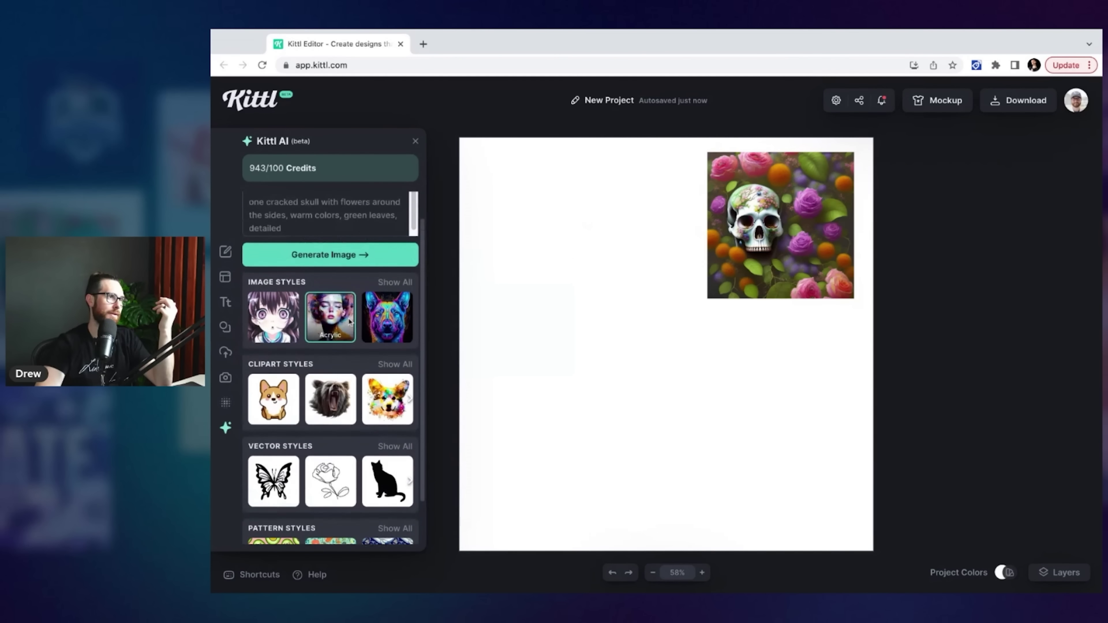
{"action": "left_click", "coordinate": [326, 286]}
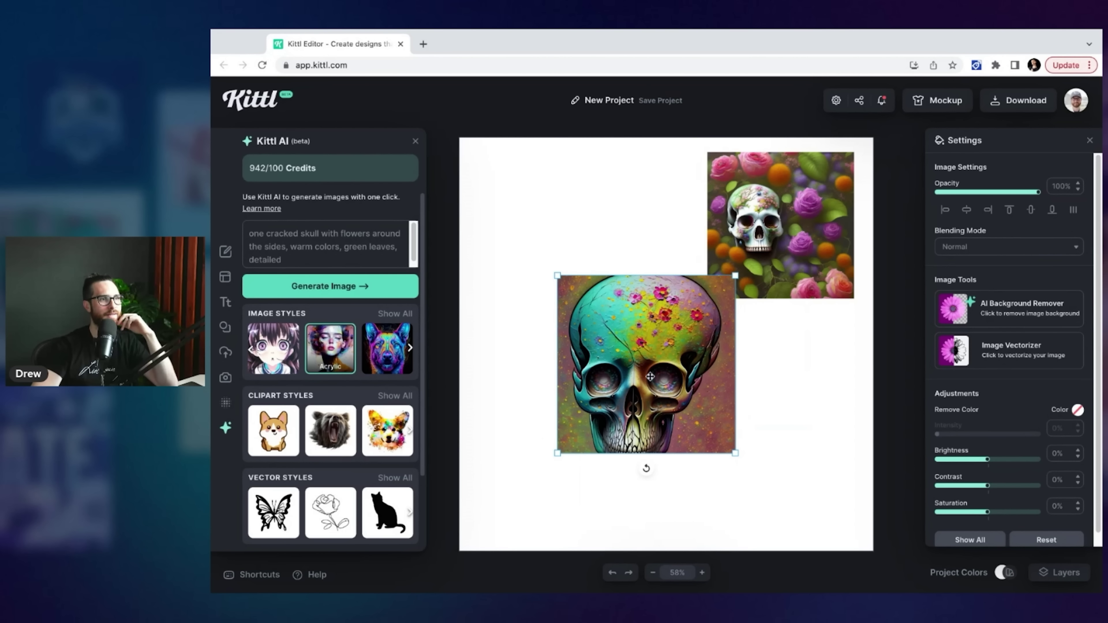
Step: Shrink the teal acrylic skull and move it to the top of the canvas
{"action": "left_click_drag", "start_coordinate": [736, 455], "coordinate": [666, 385]}
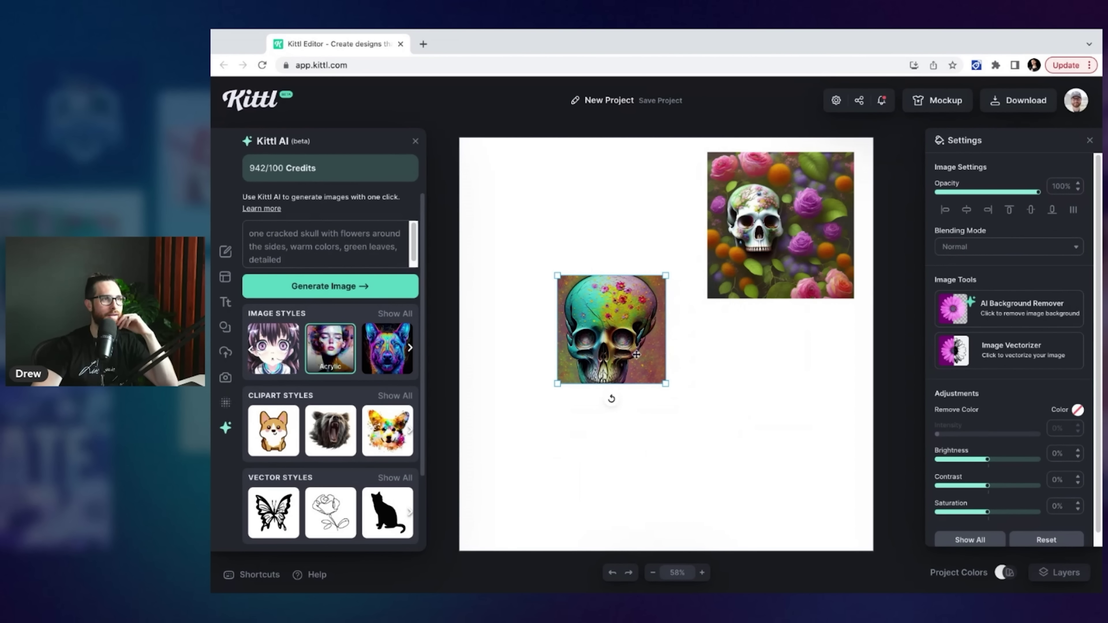
{"action": "left_click_drag", "start_coordinate": [639, 346], "coordinate": [643, 241]}
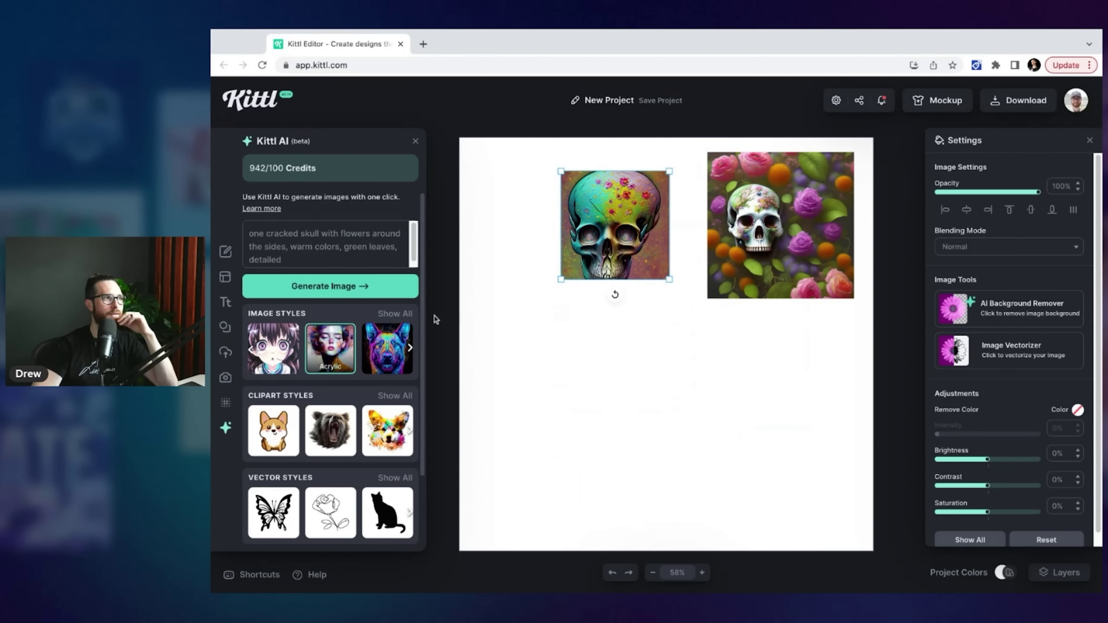
{"action": "left_click", "coordinate": [384, 317]}
Step: Generate a Photography-style skull and resize it, shifting it left
{"action": "left_click", "coordinate": [525, 396]}
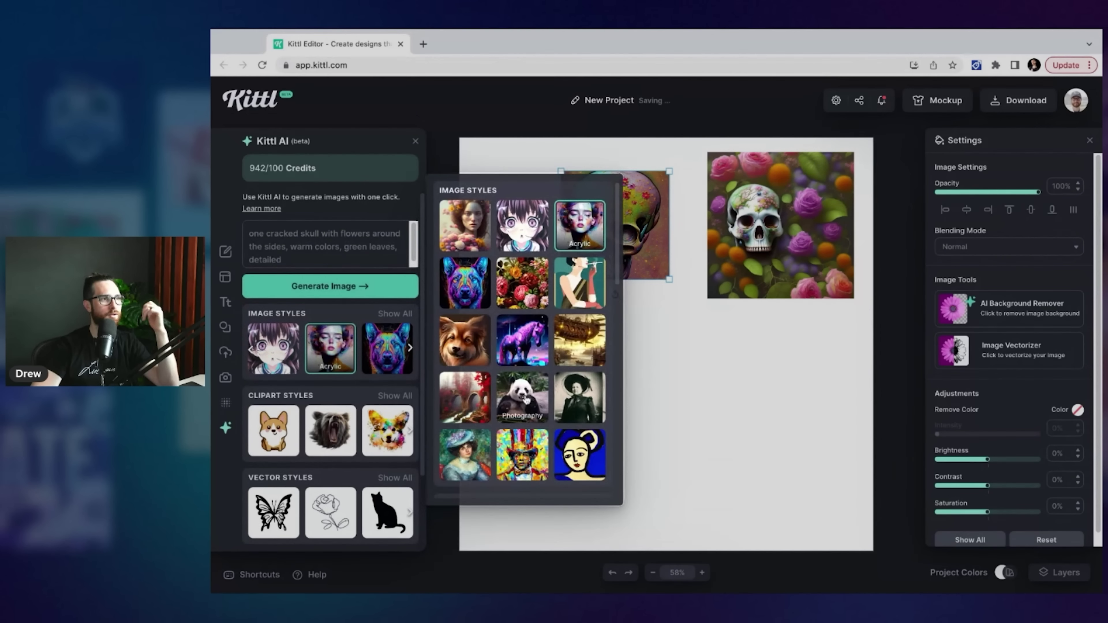
{"action": "scroll", "coordinate": [289, 251], "scroll_direction": "up", "scroll_amount": 3}
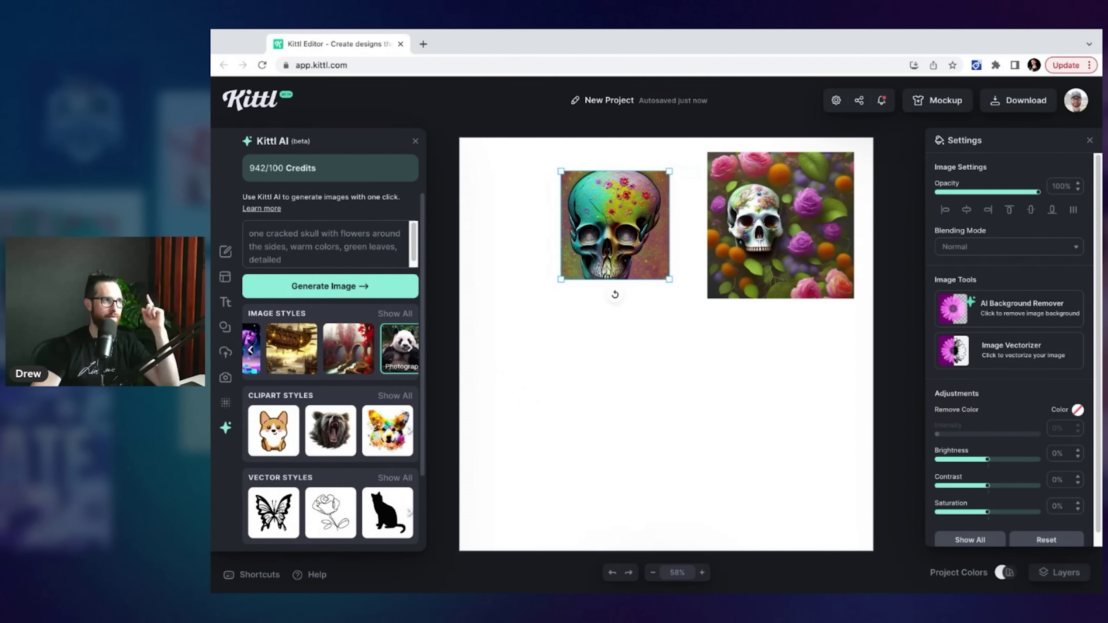
{"action": "left_click", "coordinate": [331, 286]}
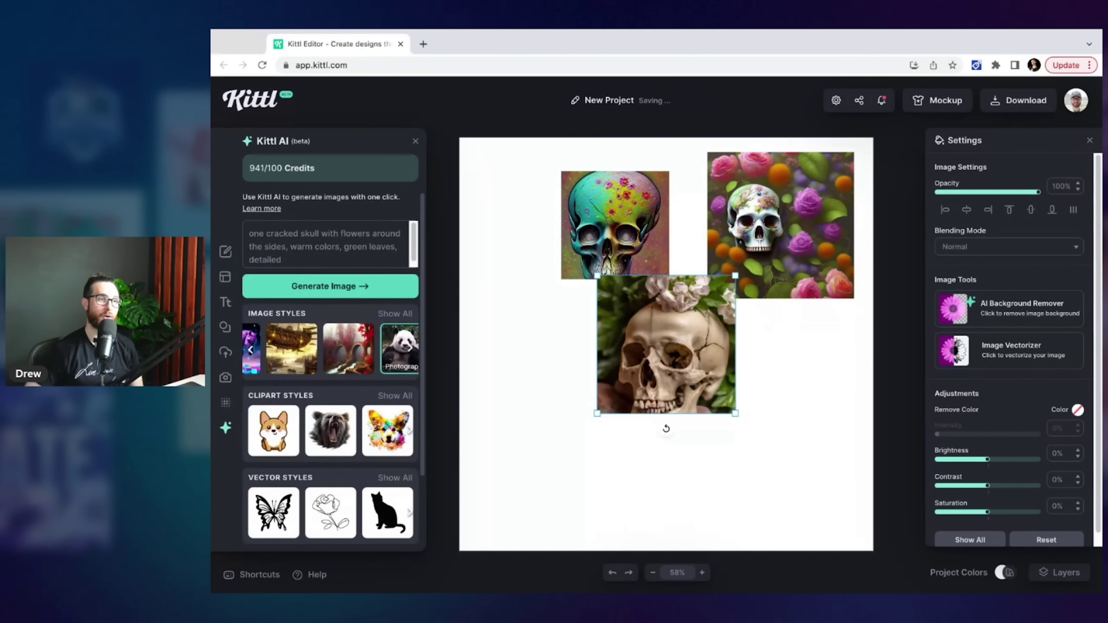
{"action": "left_click_drag", "start_coordinate": [601, 409], "coordinate": [594, 371]}
{"action": "left_click_drag", "start_coordinate": [646, 340], "coordinate": [637, 349]}
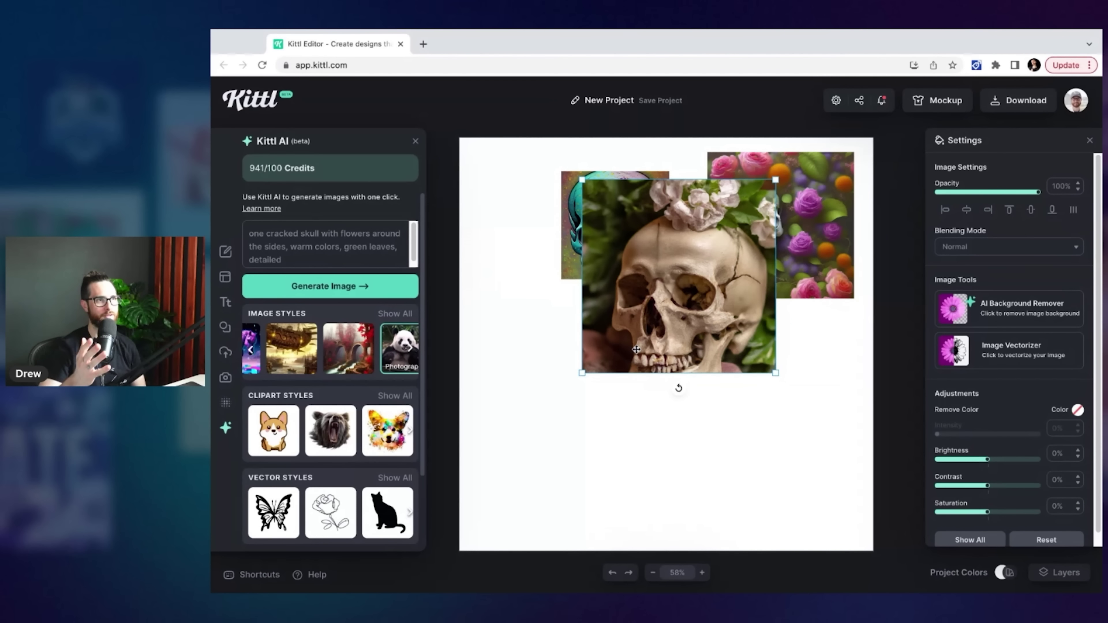
Step: Add ', wide angled shot, zoomed out' to the prompt; shrink the orange-flowered result to lower left
{"action": "type", "text": ", wide"}
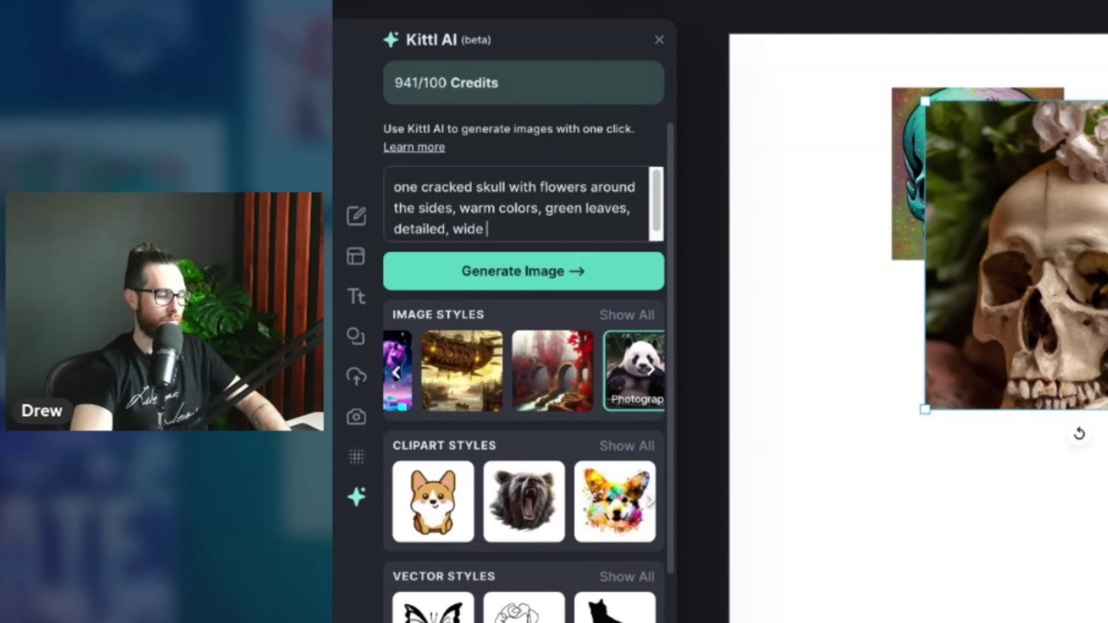
{"action": "type", "text": " angled shot, zom"}
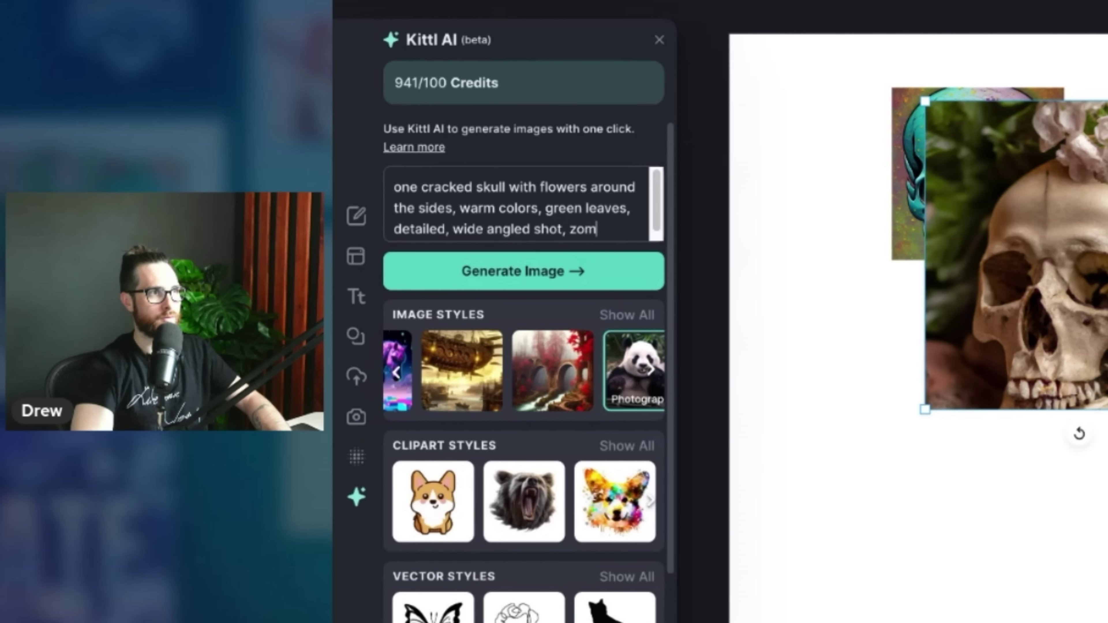
{"action": "key", "text": "BackSpace"}
{"action": "type", "text": "omed out"}
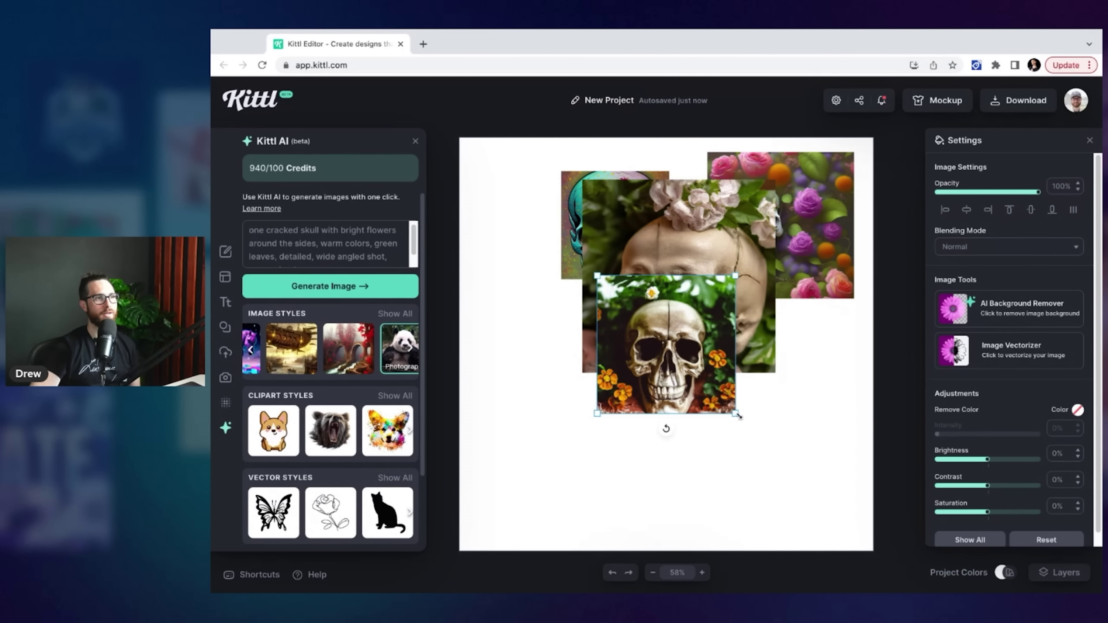
{"action": "left_click_drag", "start_coordinate": [719, 428], "coordinate": [650, 426]}
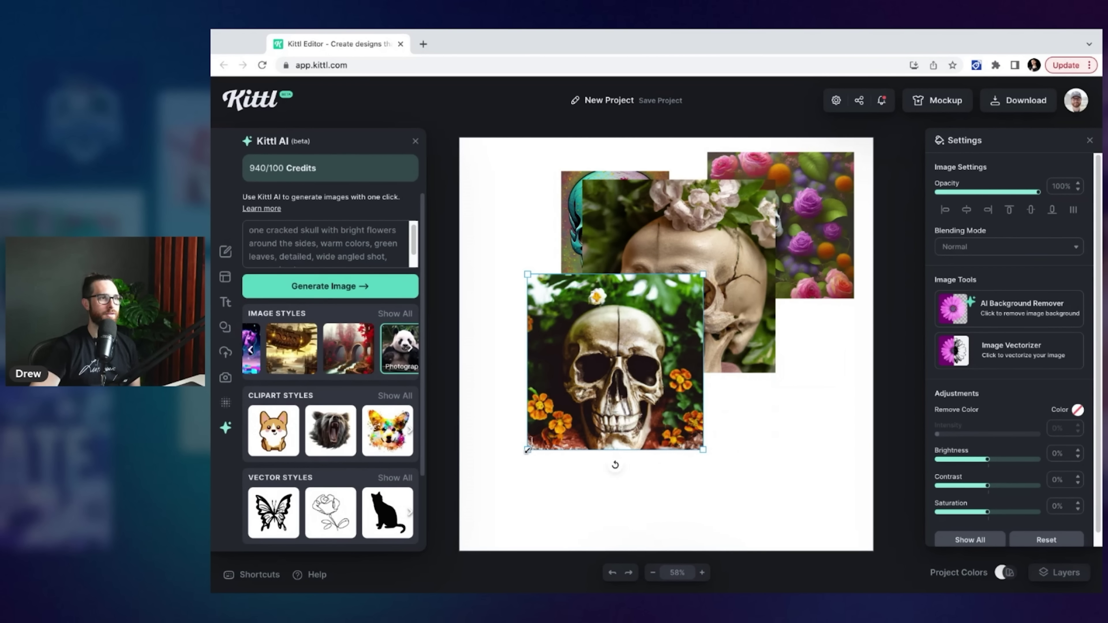
{"action": "left_click_drag", "start_coordinate": [527, 450], "coordinate": [508, 469]}
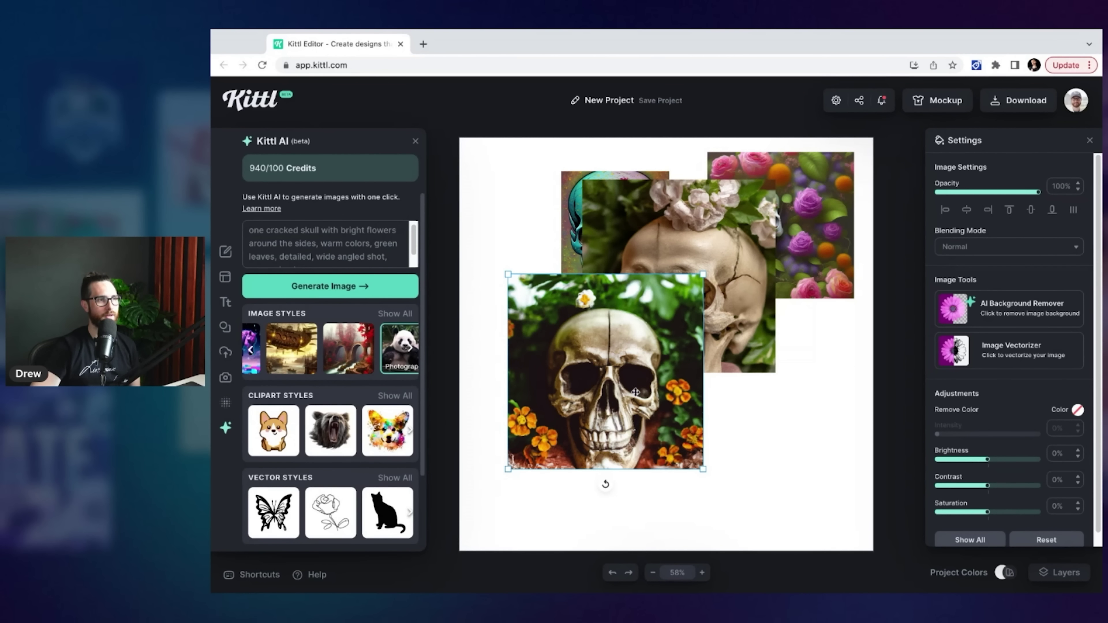
{"action": "left_click_drag", "start_coordinate": [704, 469], "coordinate": [643, 409]}
{"action": "left_click_drag", "start_coordinate": [512, 328], "coordinate": [509, 415]}
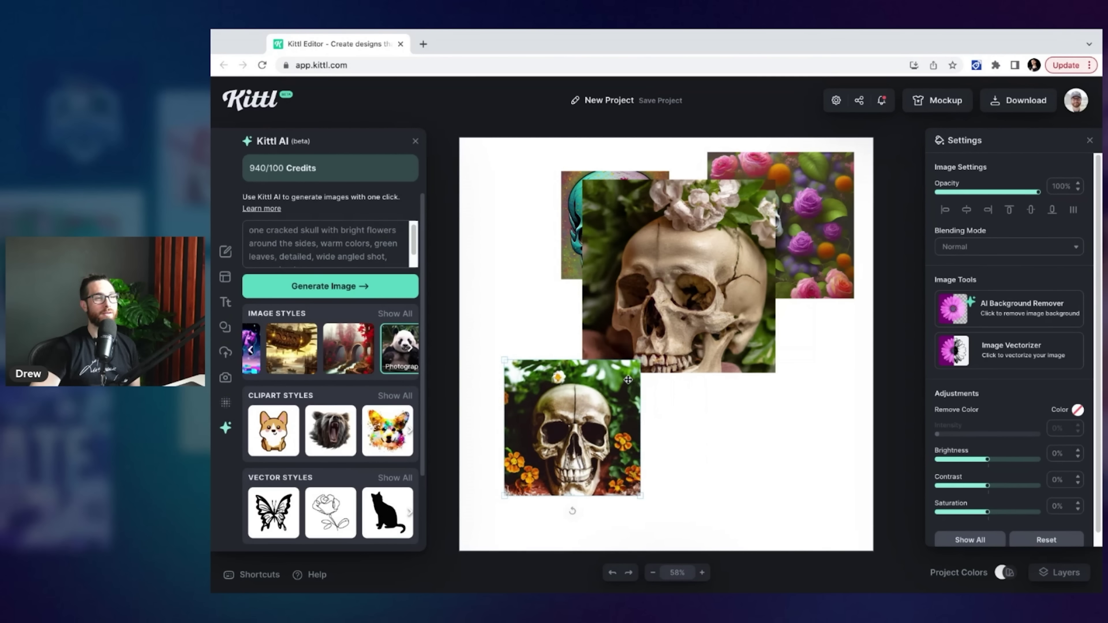
{"action": "scroll", "coordinate": [410, 410], "scroll_direction": "down", "scroll_amount": 2}
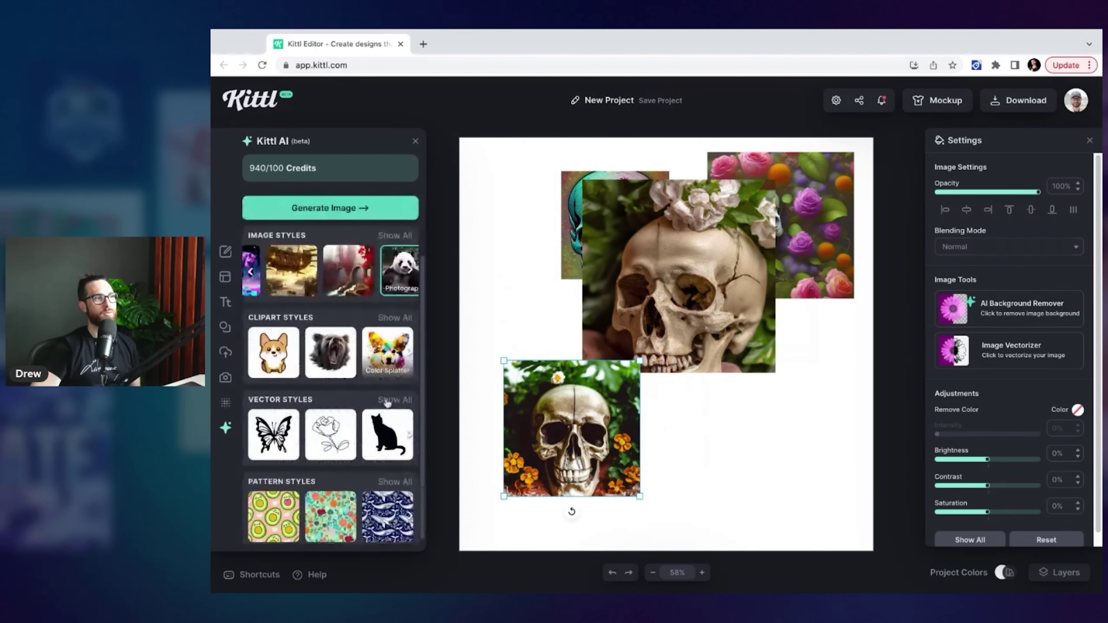
Step: Generate a Marble clipart skull and place the resized white skull right of centre
{"action": "left_click", "coordinate": [395, 317]}
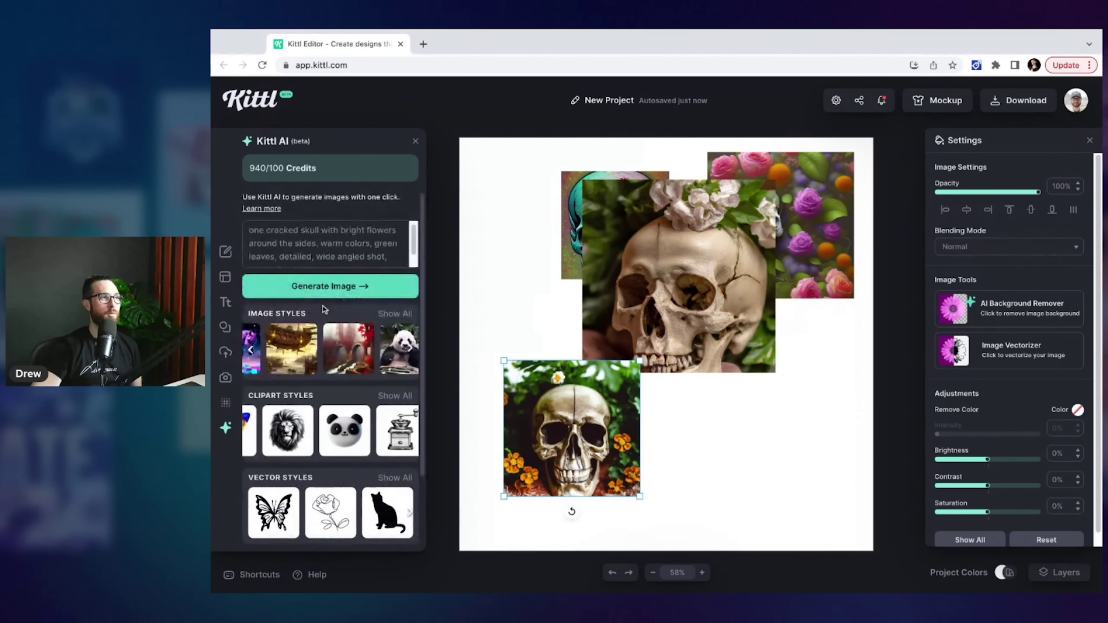
{"action": "left_click_drag", "start_coordinate": [736, 415], "coordinate": [790, 469]}
{"action": "left_click_drag", "start_coordinate": [727, 451], "coordinate": [764, 435]}
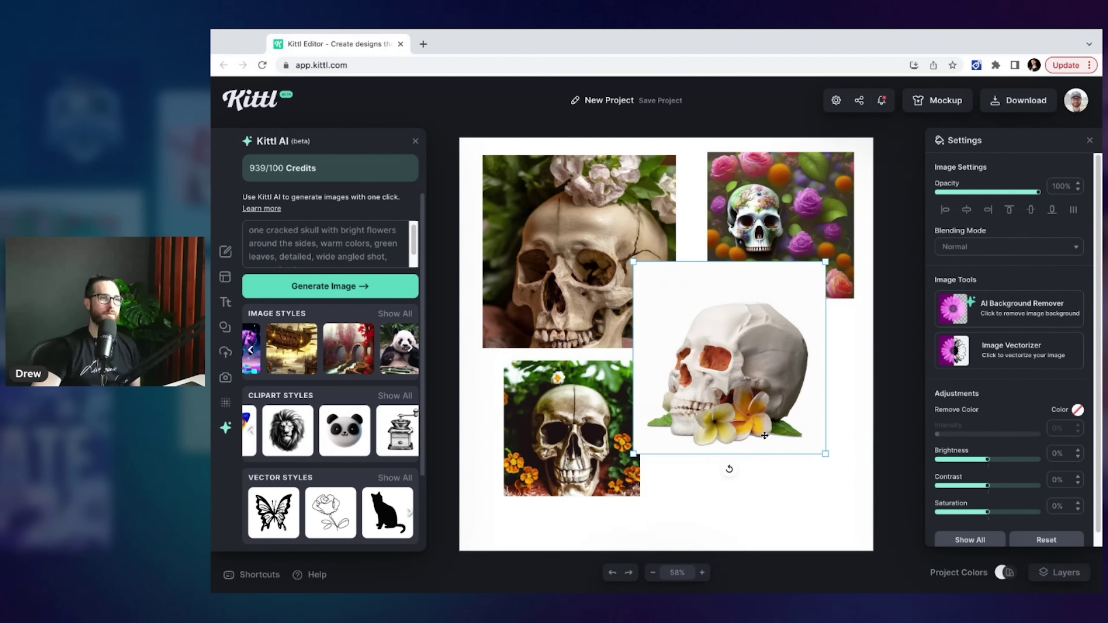
{"action": "left_click_drag", "start_coordinate": [634, 454], "coordinate": [664, 421]}
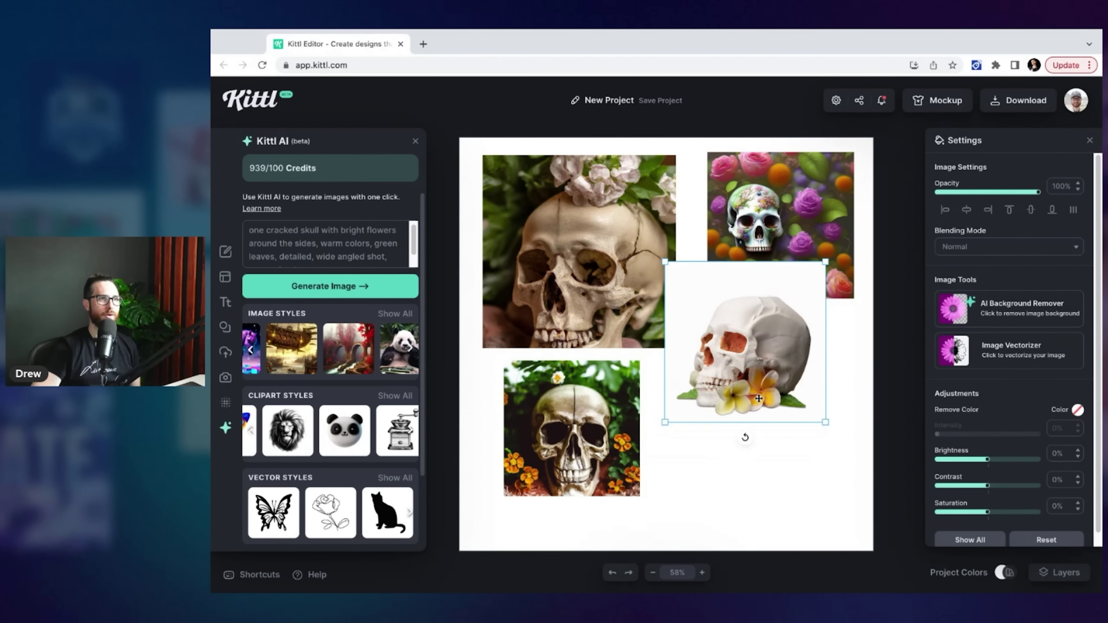
{"action": "left_click_drag", "start_coordinate": [677, 423], "coordinate": [668, 375]}
Step: Browse the full Clipart, Vector and Pattern style lists
{"action": "scroll", "coordinate": [326, 456], "scroll_direction": "down", "scroll_amount": 1}
{"action": "scroll", "coordinate": [326, 456], "scroll_direction": "down", "scroll_amount": 1}
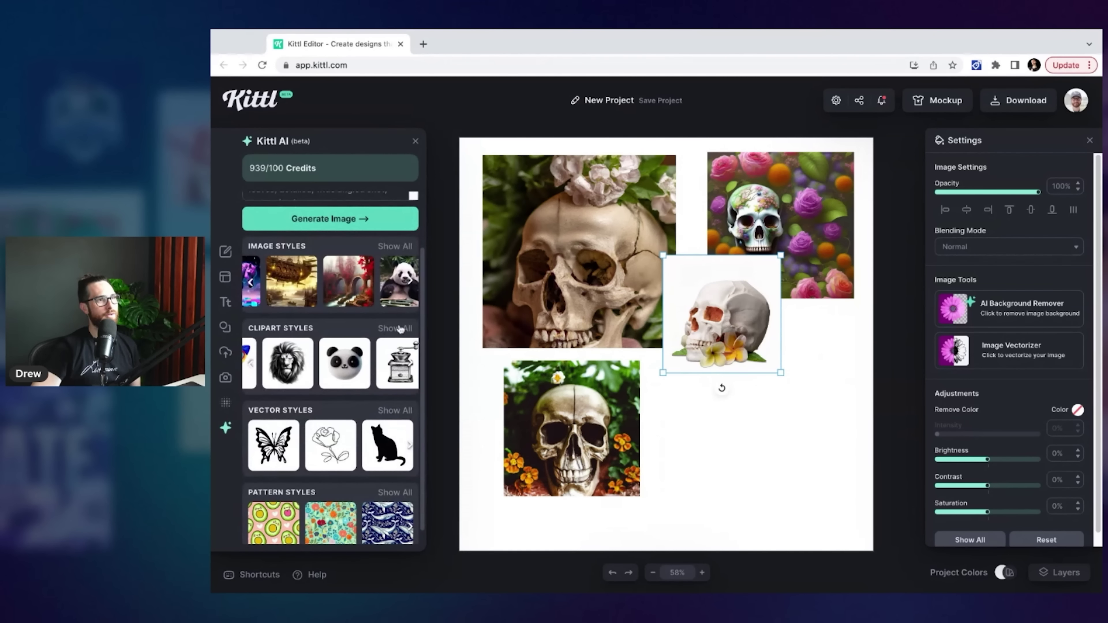
{"action": "left_click", "coordinate": [398, 329]}
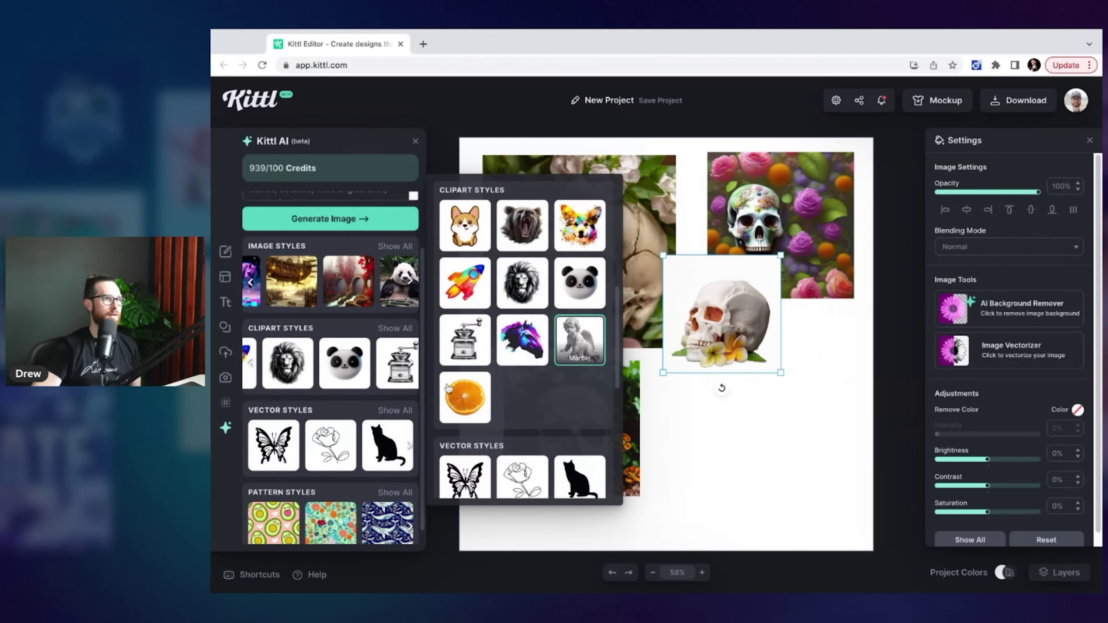
{"action": "scroll", "coordinate": [392, 400], "scroll_direction": "down", "scroll_amount": 1}
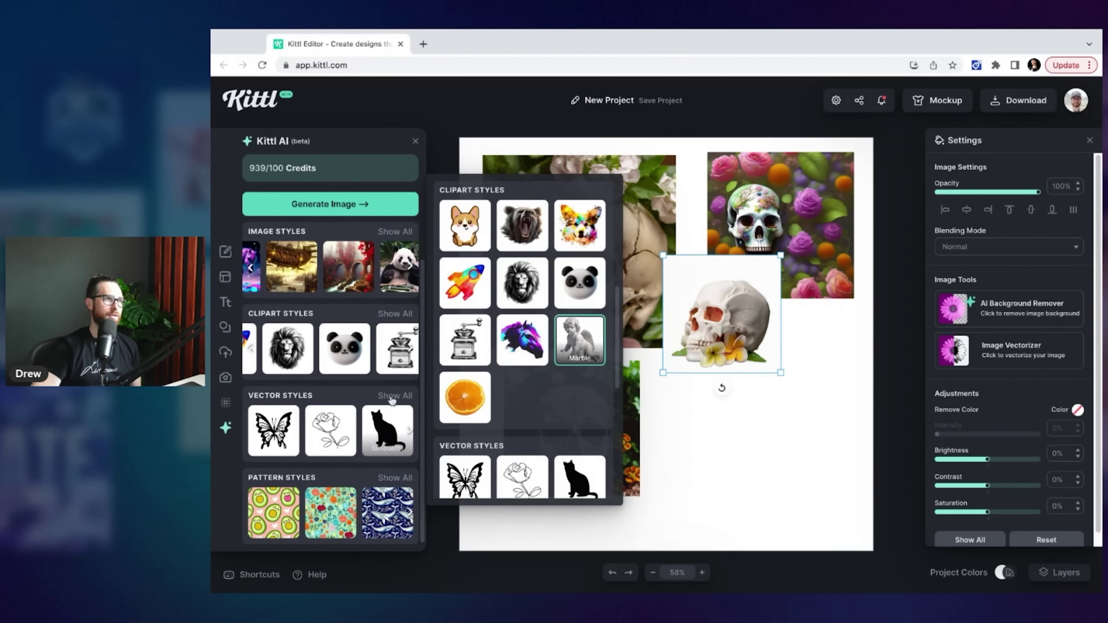
{"action": "left_click", "coordinate": [393, 400]}
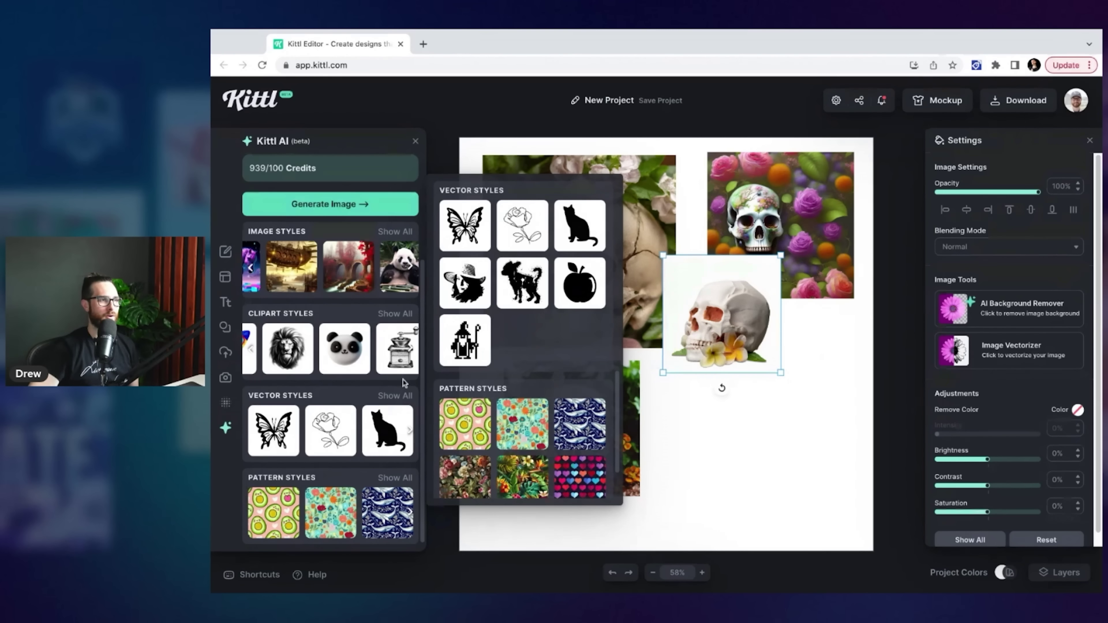
{"action": "scroll", "coordinate": [501, 401], "scroll_direction": "up", "scroll_amount": 2}
{"action": "scroll", "coordinate": [499, 409], "scroll_direction": "down", "scroll_amount": 3}
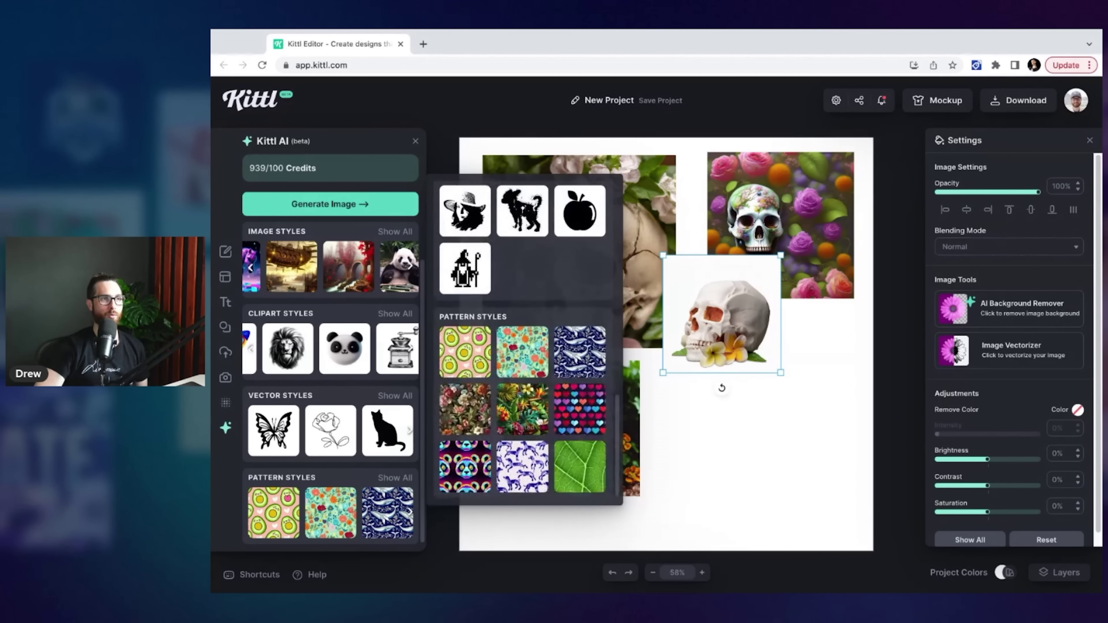
{"action": "scroll", "coordinate": [499, 406], "scroll_direction": "up", "scroll_amount": 6}
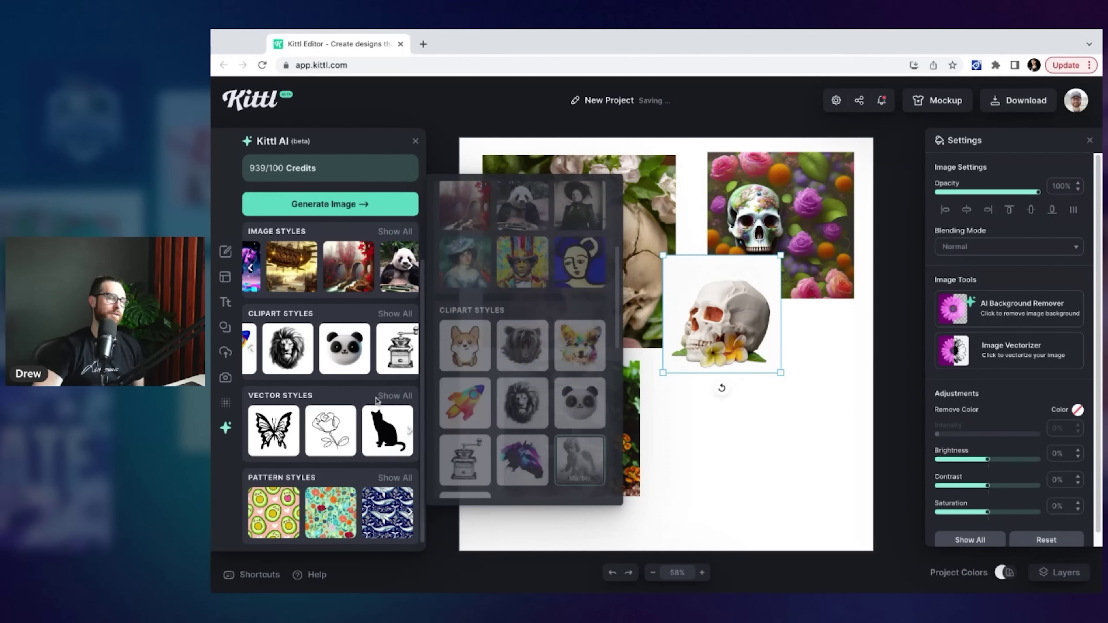